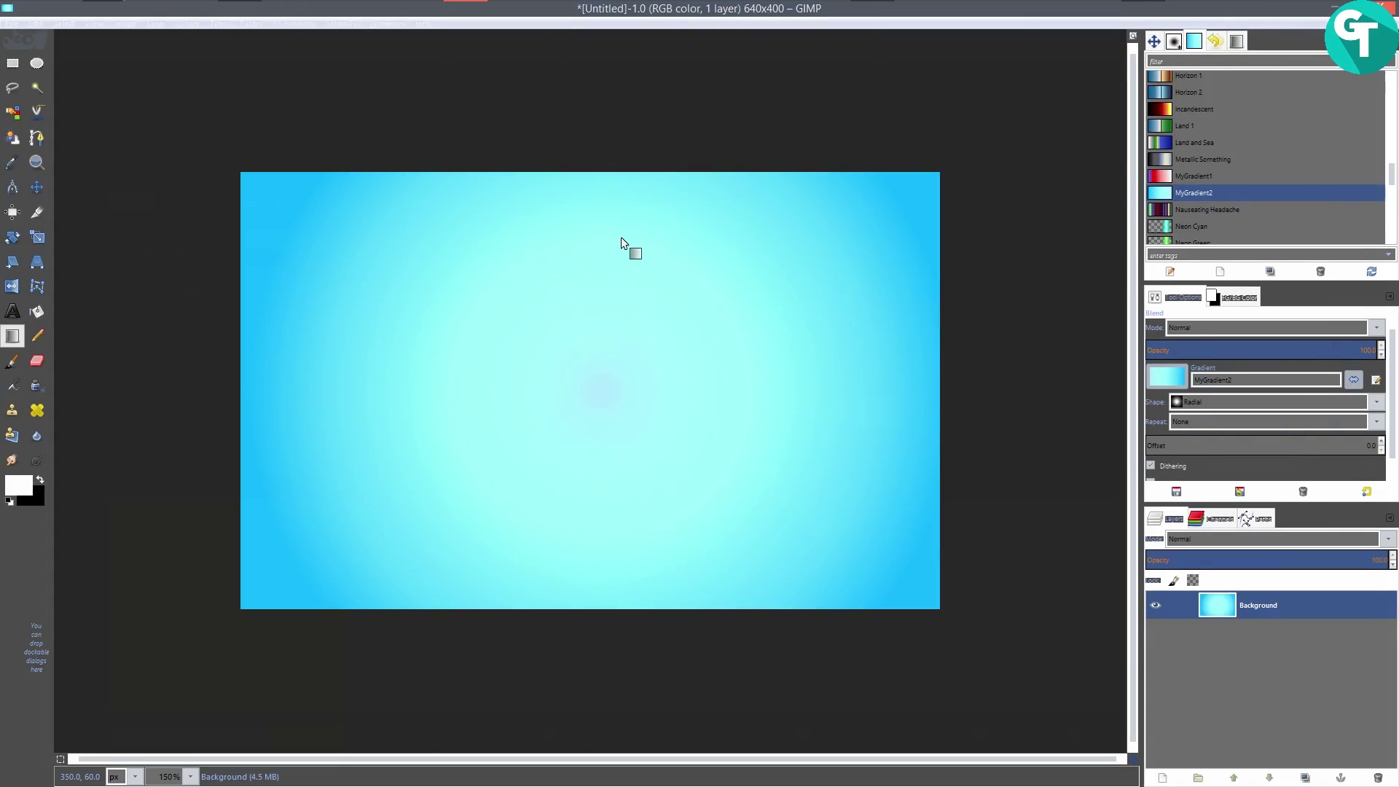
# Set Horizon 2 as the blend tool's active gradient in place of MyGradient2, with the view at 200%.
pyautogui.press('1')
pyautogui.press('2')
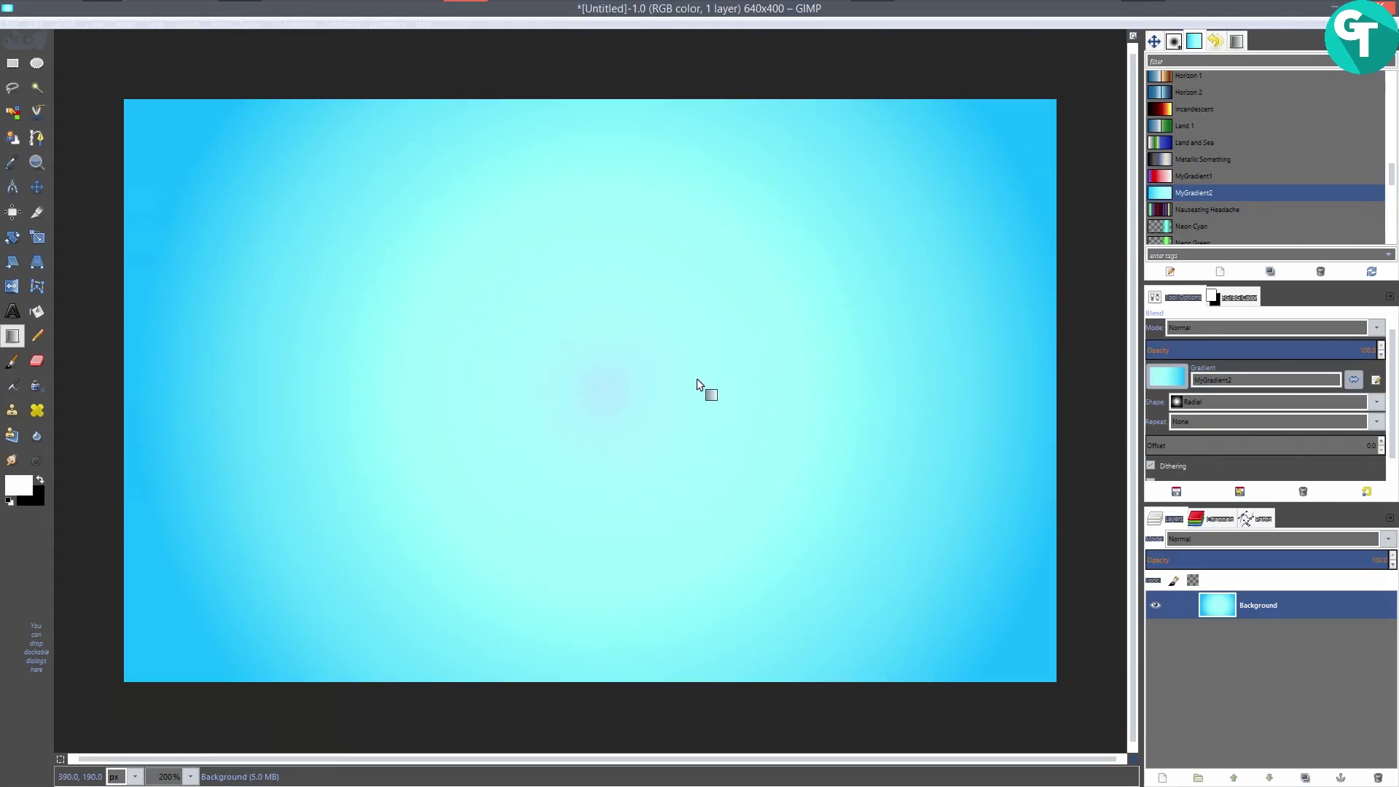
pyautogui.press('-')
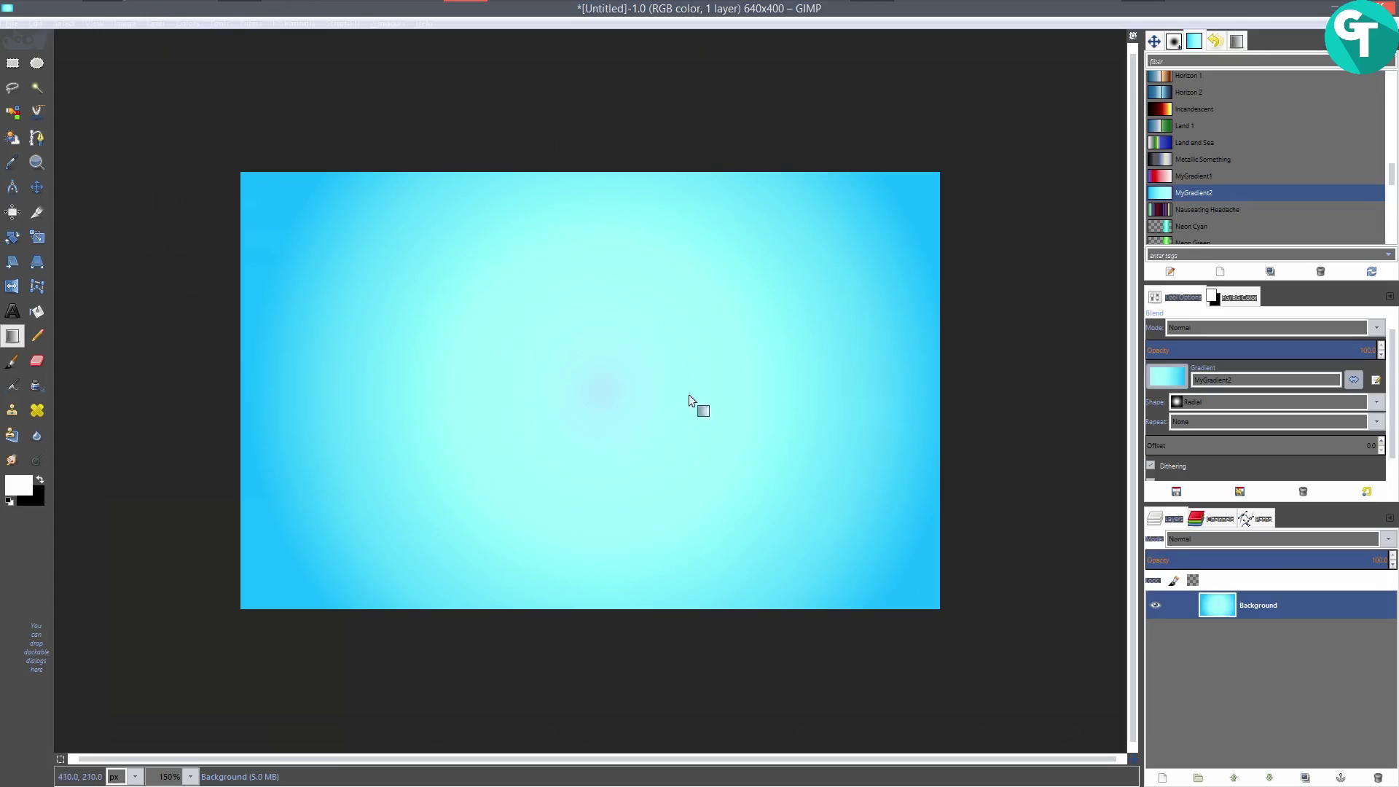
pyautogui.press('1')
pyautogui.press('2')
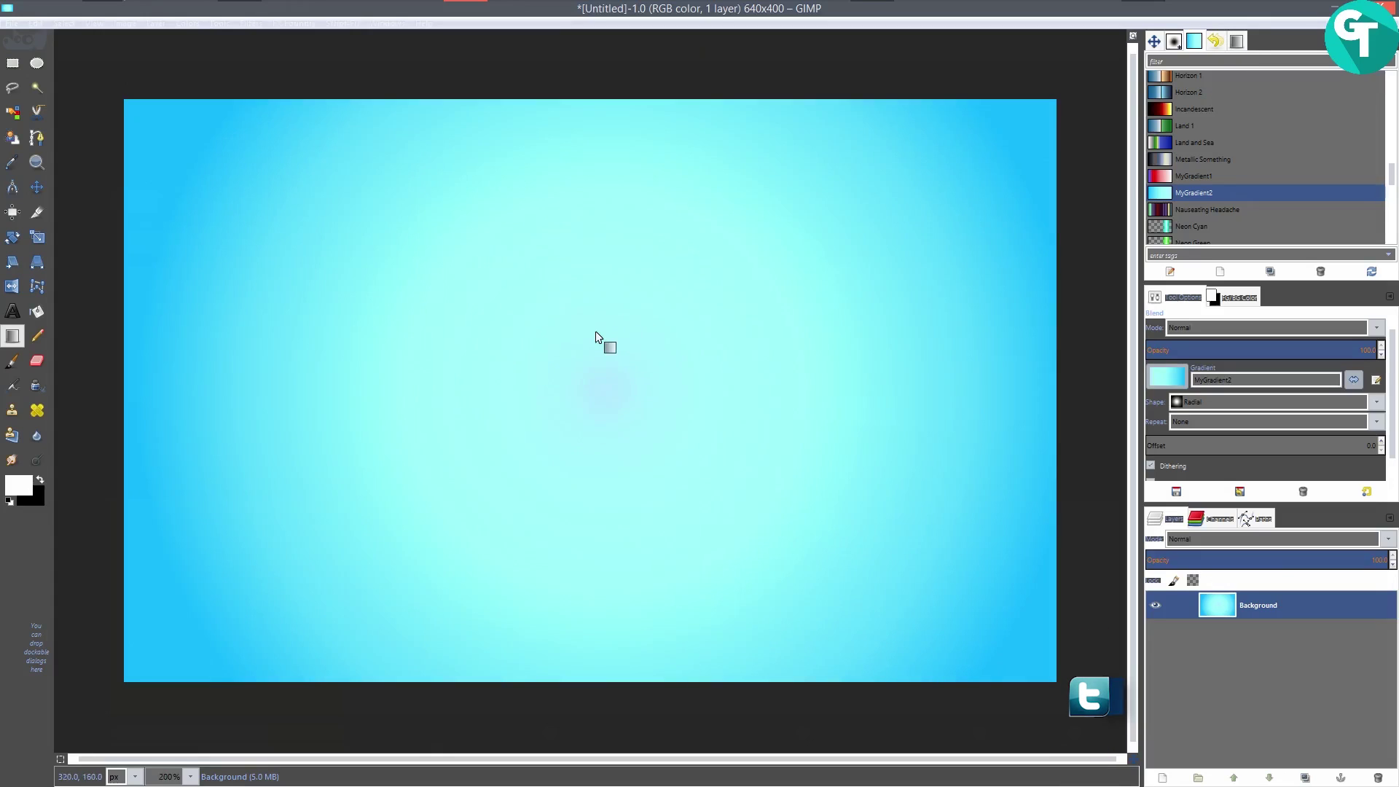
pyautogui.press('-')
pyautogui.press('3')
pyautogui.press('2')
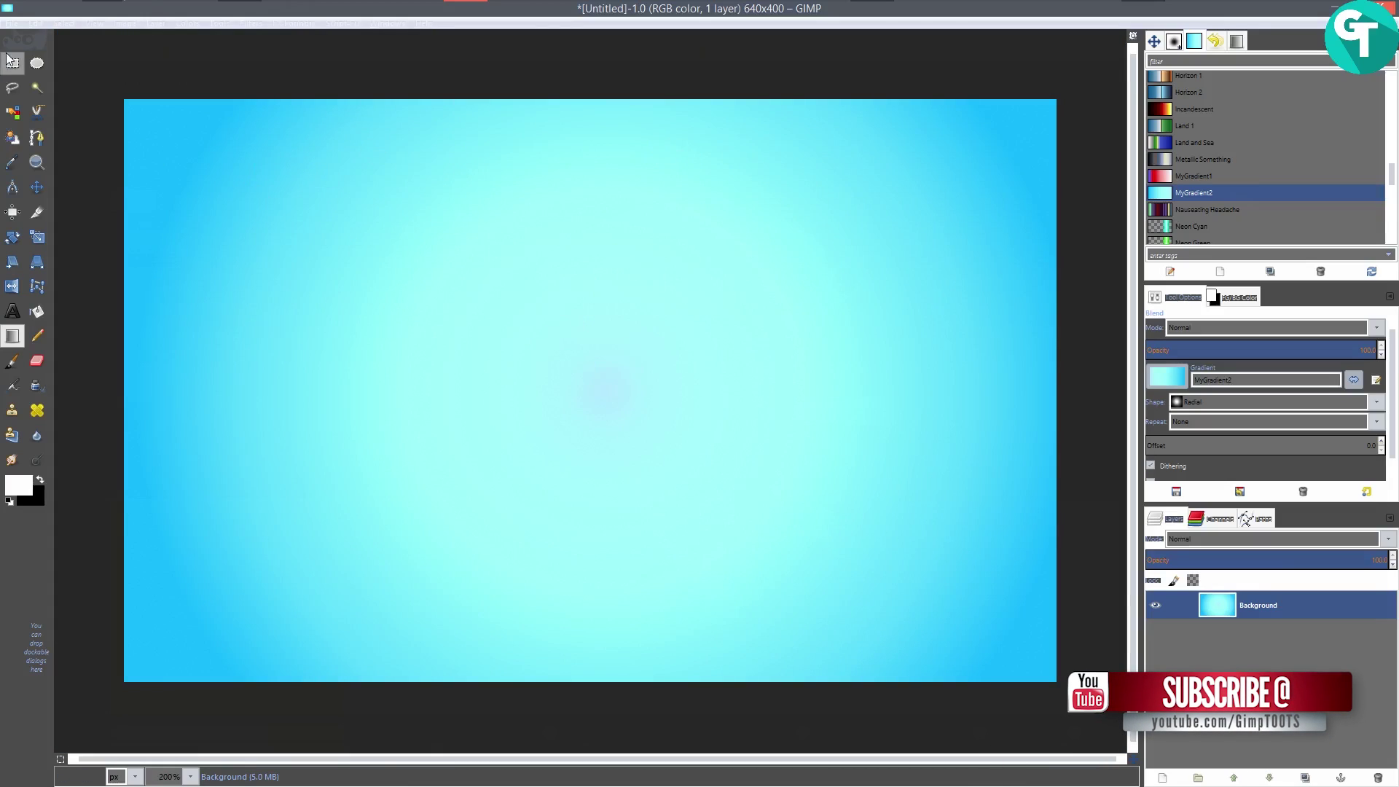
pyautogui.press('-')
pyautogui.press('+')
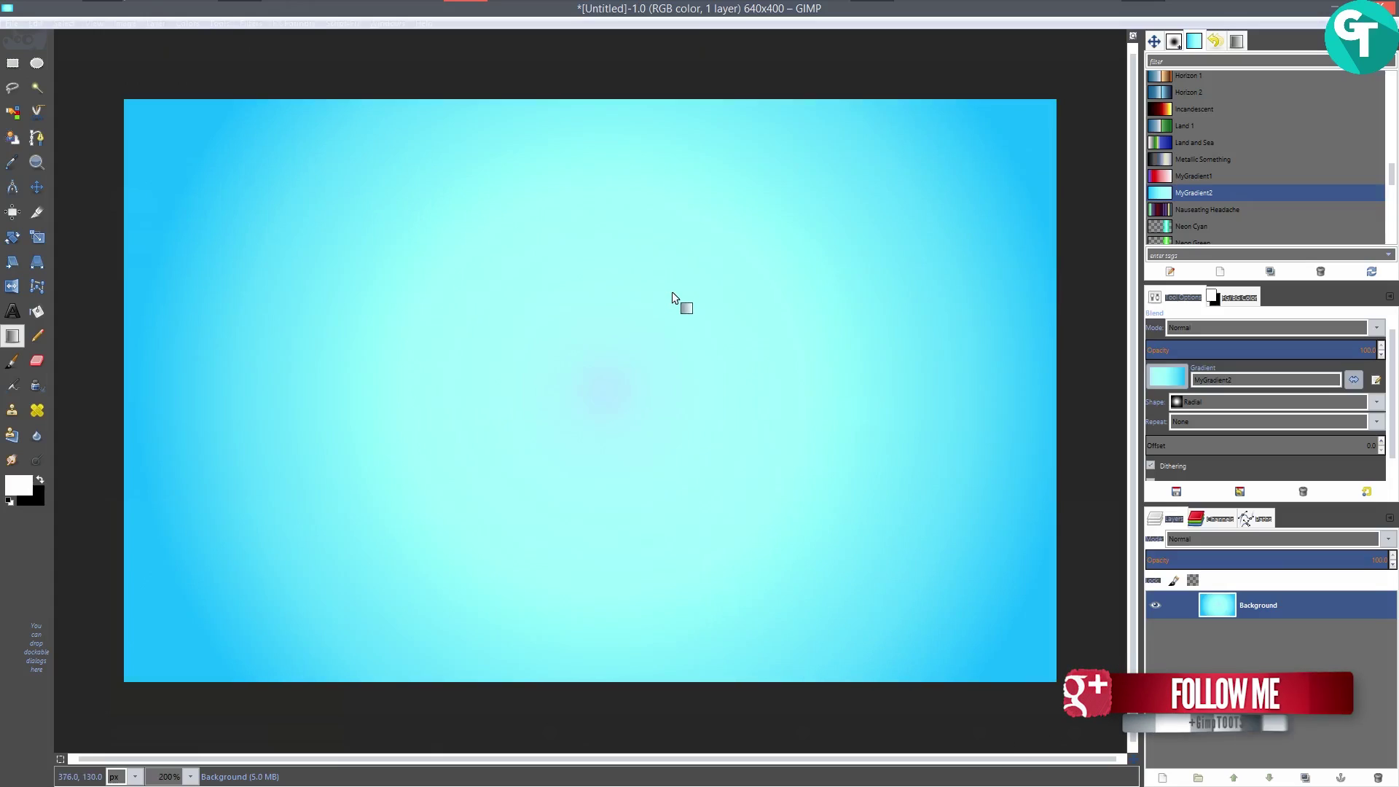
pyautogui.moveTo(1191, 93)
pyautogui.mouseDown()
pyautogui.moveTo(1162, 93)
pyautogui.moveTo(1192, 88)
pyautogui.mouseUp()
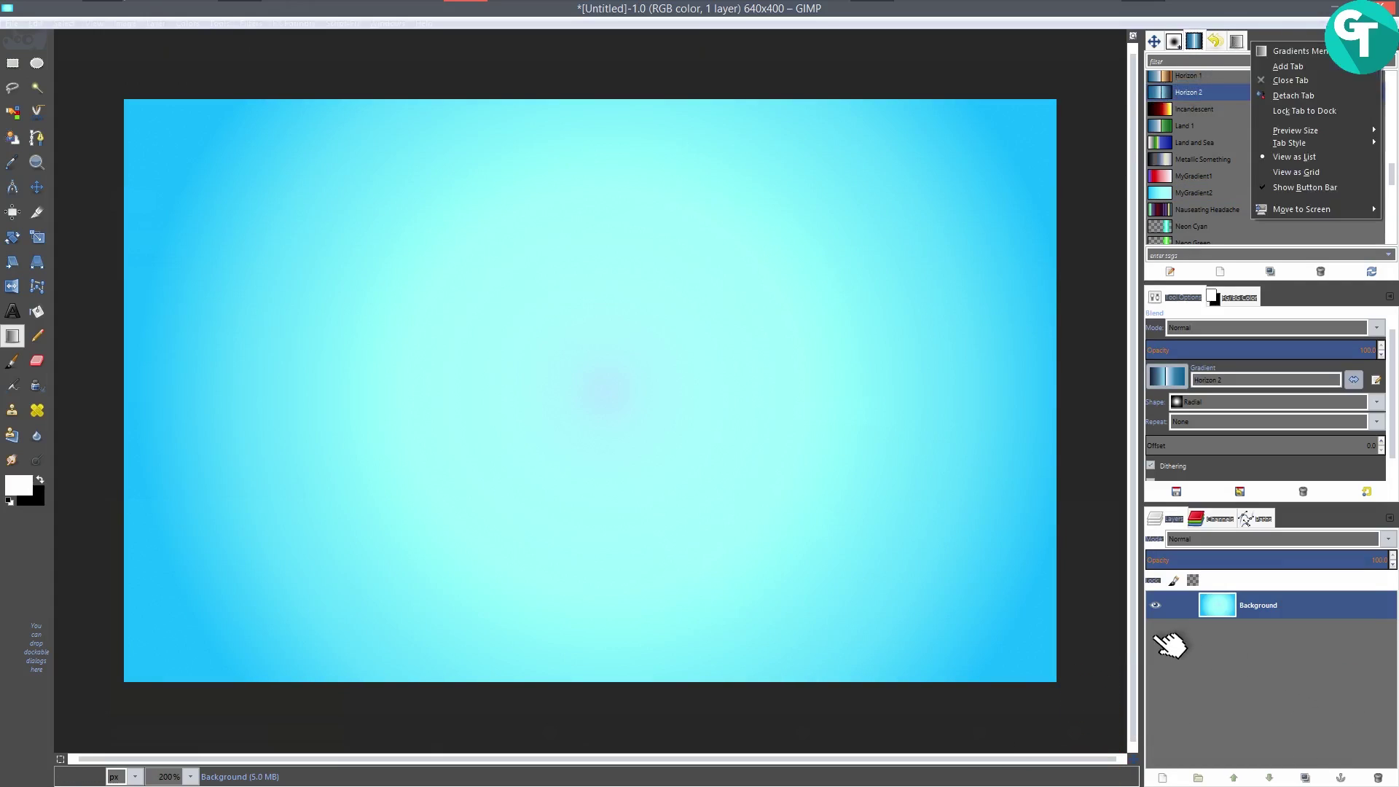
# Close the Gradients and Gradient Editor panels in the dock.
pyautogui.click(1301, 80)
pyautogui.click(1304, 43)
pyautogui.rightClick(1305, 44)
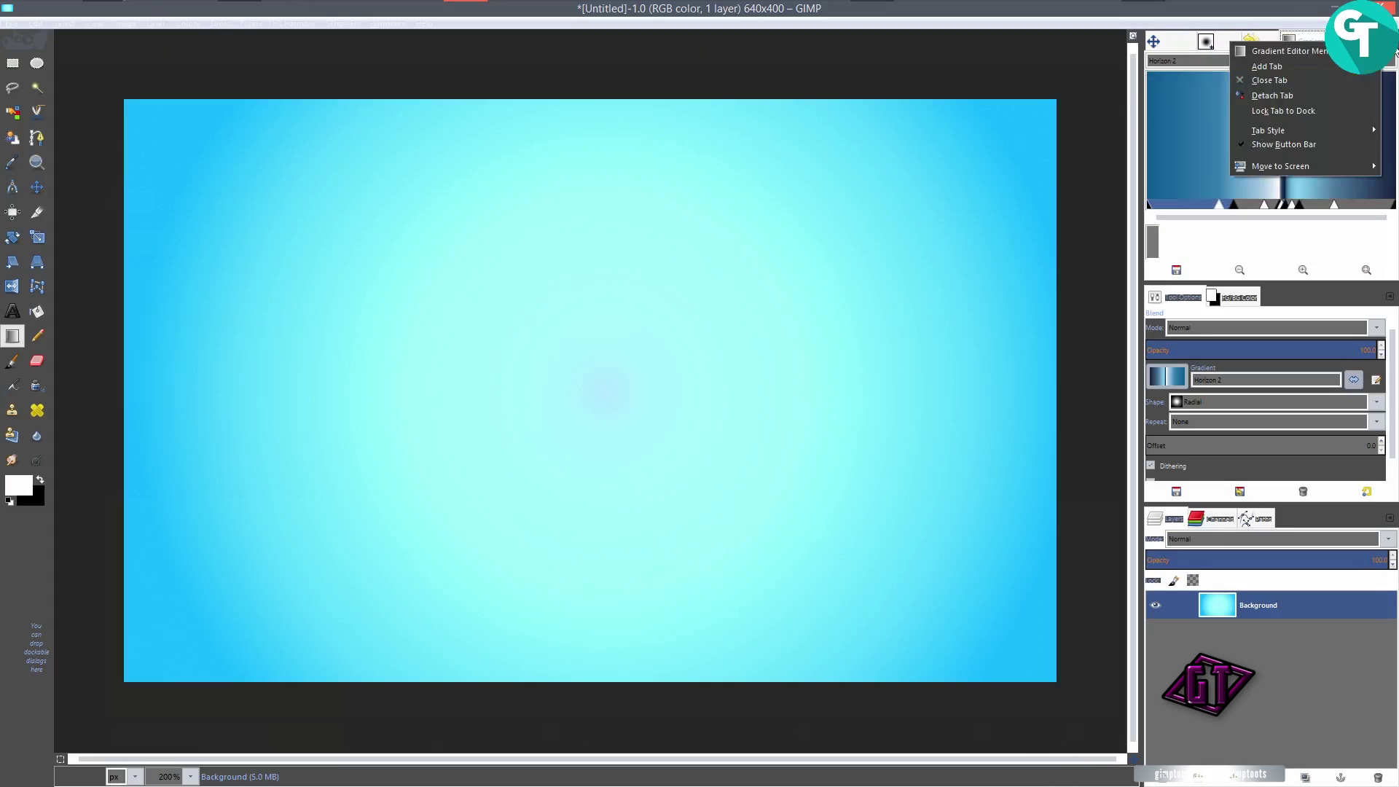
pyautogui.click(1283, 81)
# Browse the Navigation, Undo History and Brushes tabs in the dock.
pyautogui.click(1254, 45)
pyautogui.click(1286, 44)
pyautogui.click(1264, 46)
pyautogui.click(1188, 46)
pyautogui.click(1251, 46)
pyautogui.click(1286, 44)
pyautogui.click(1206, 44)
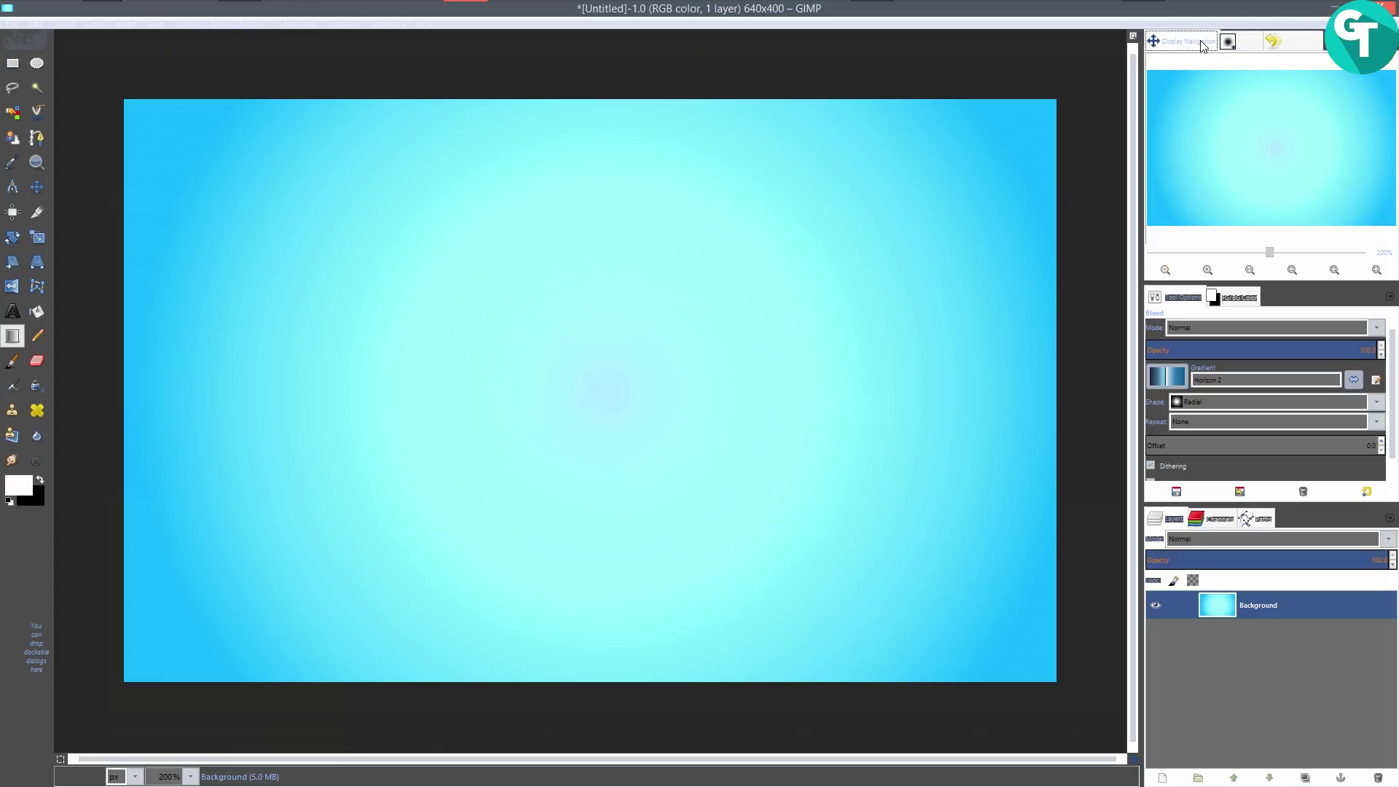
# Recheck the Undo History and Brushes tabs at 150% zoom, ending on Navigation.
pyautogui.press('-')
pyautogui.press('-')
pyautogui.press('-')
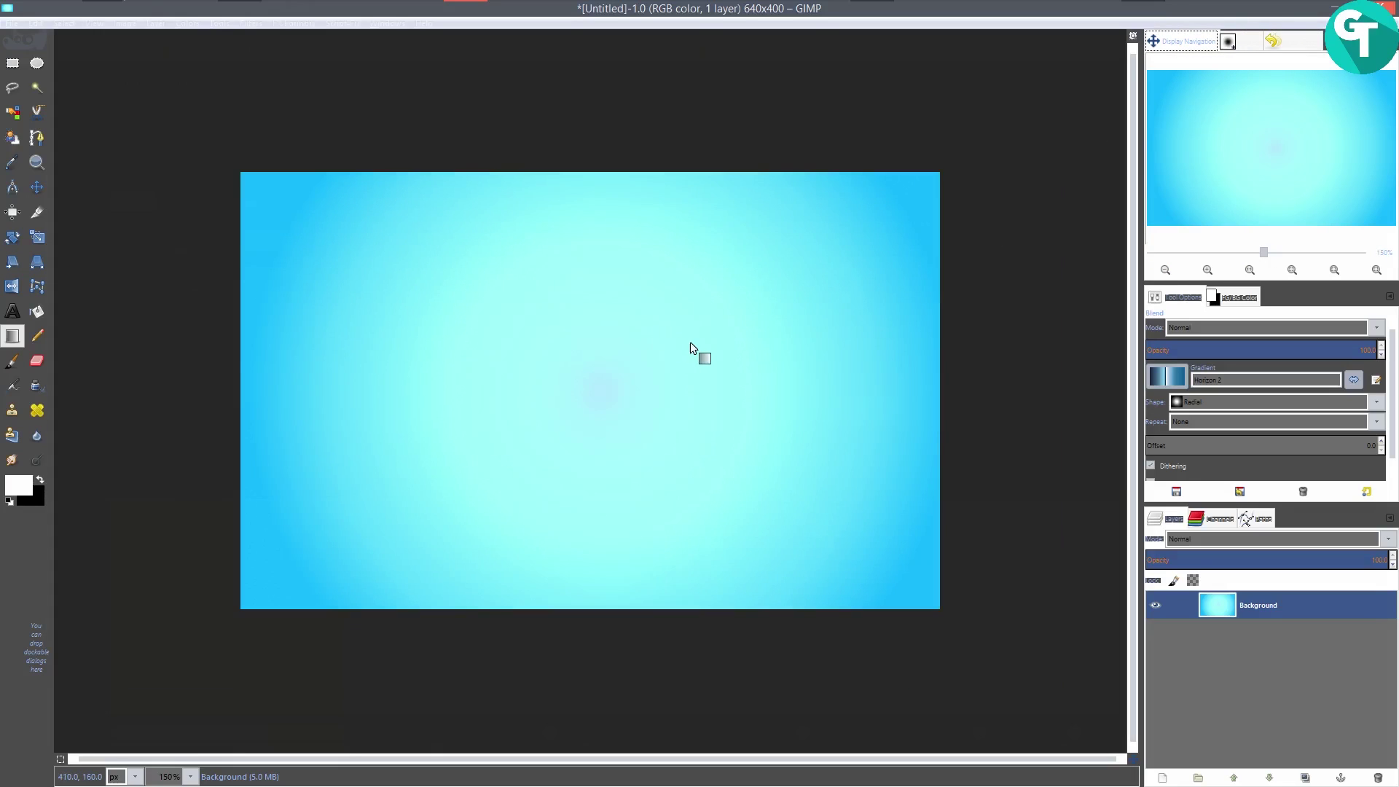
pyautogui.press('2')
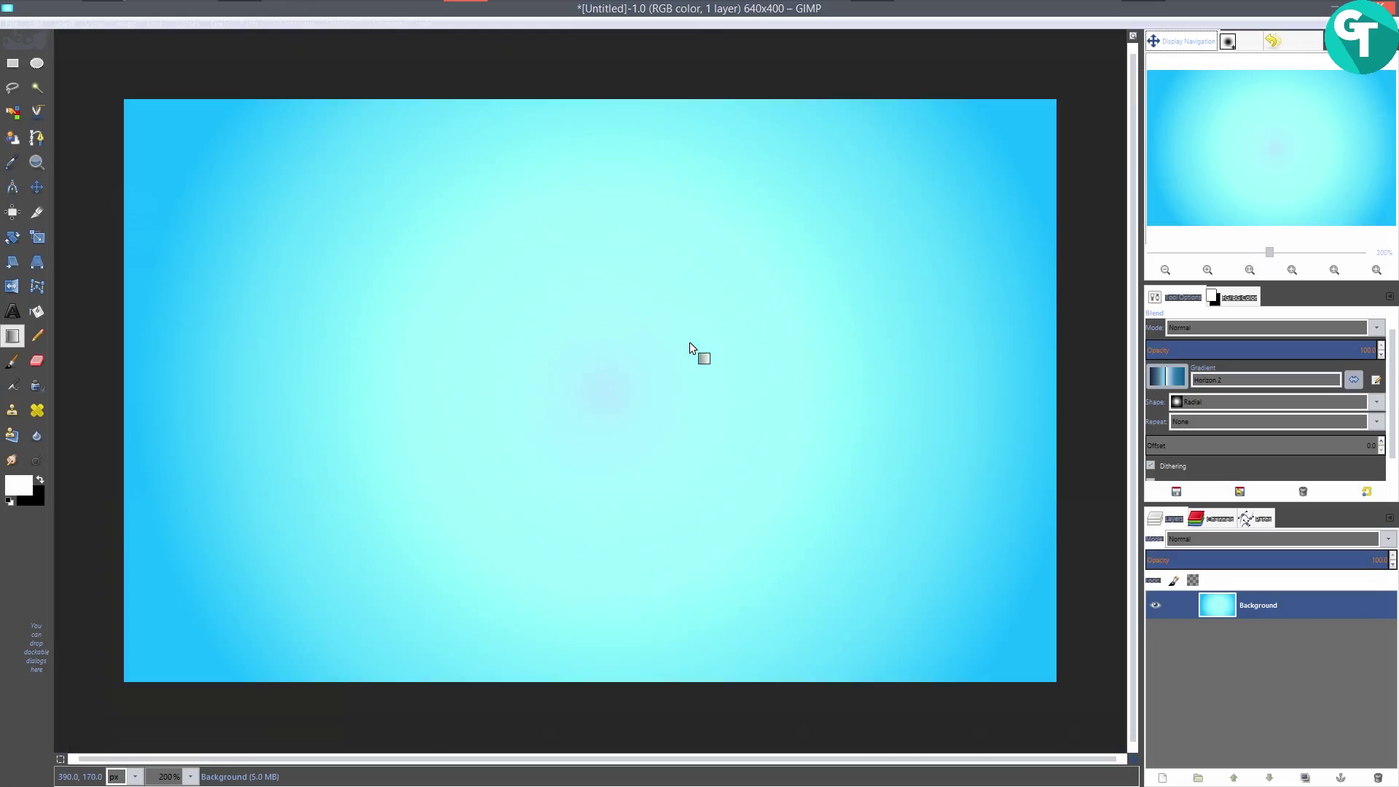
pyautogui.press('-')
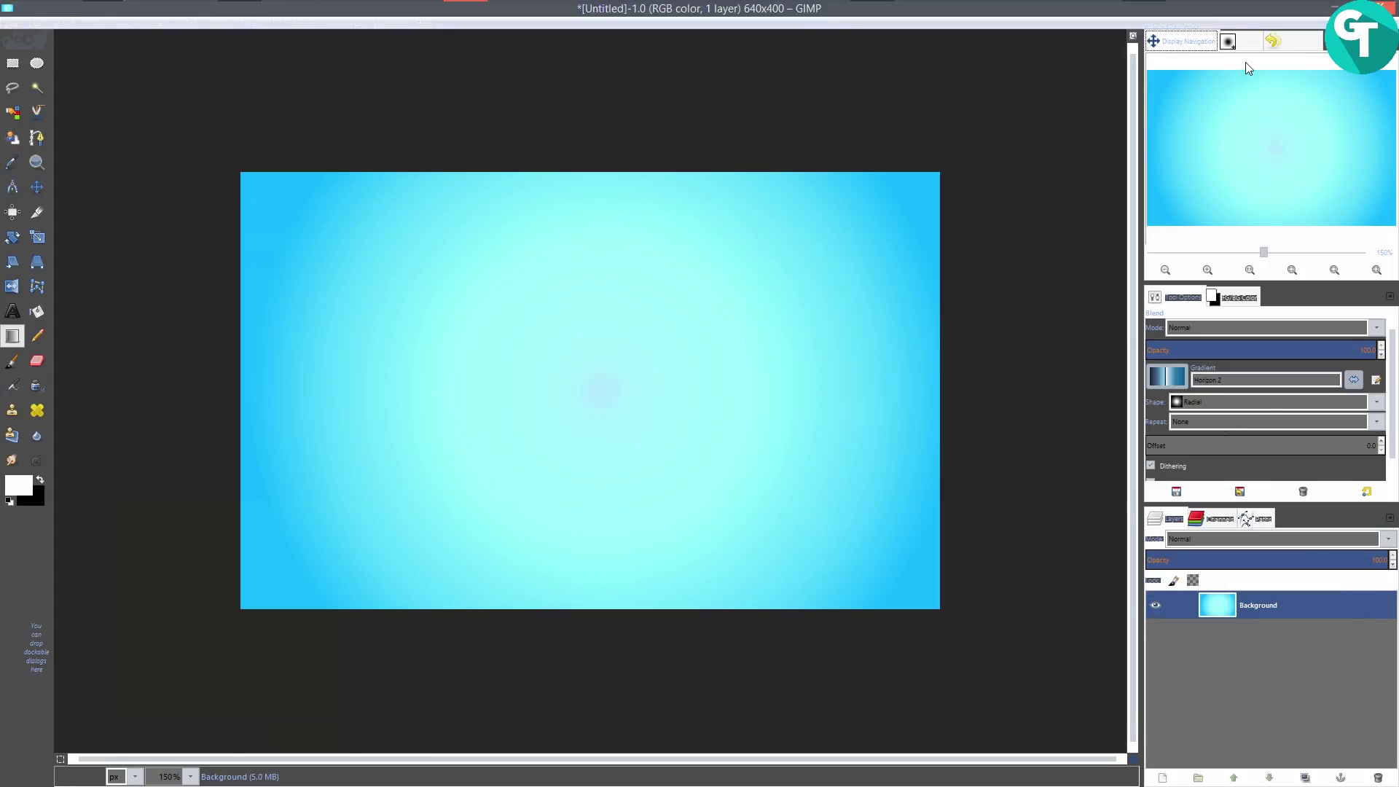
pyautogui.click(1277, 42)
pyautogui.click(1254, 43)
pyautogui.click(1292, 43)
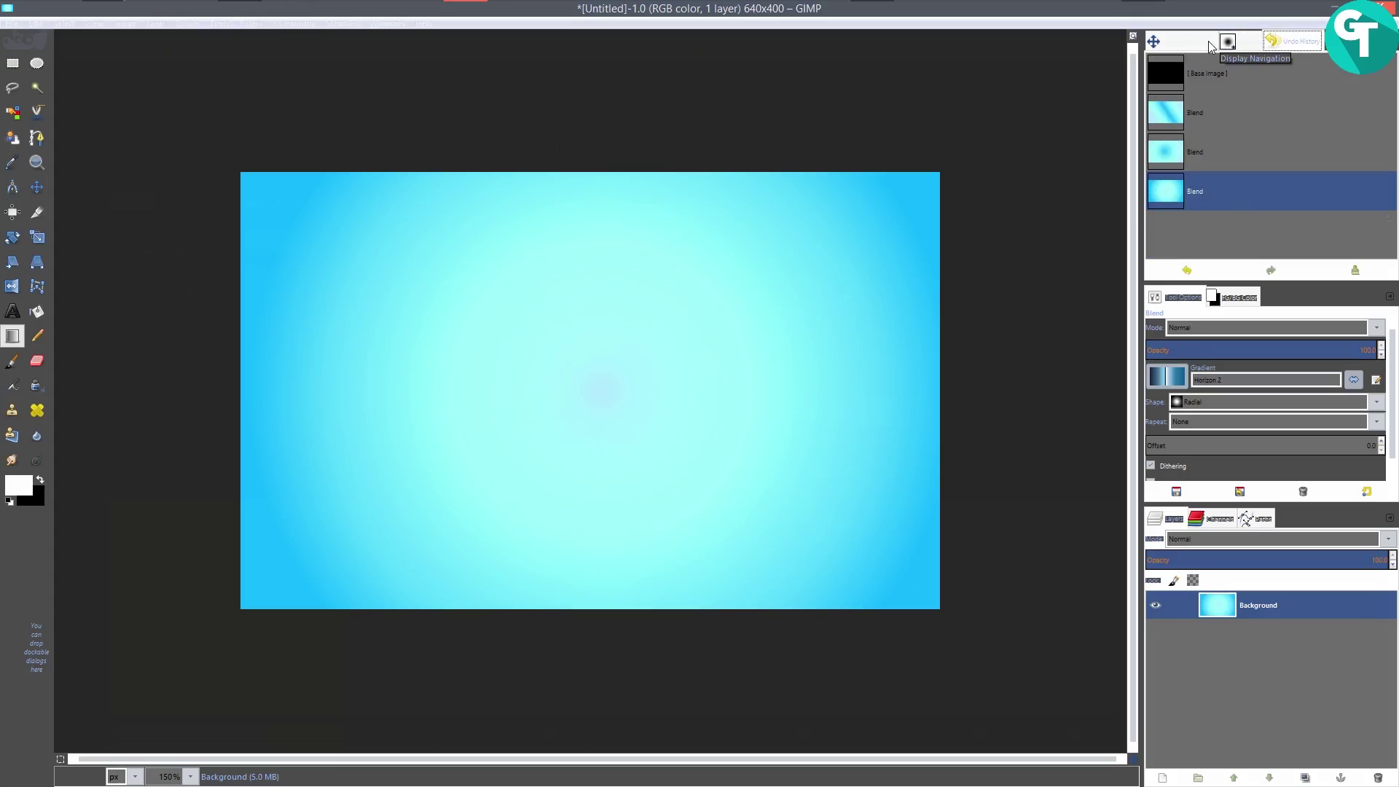
pyautogui.click(1159, 42)
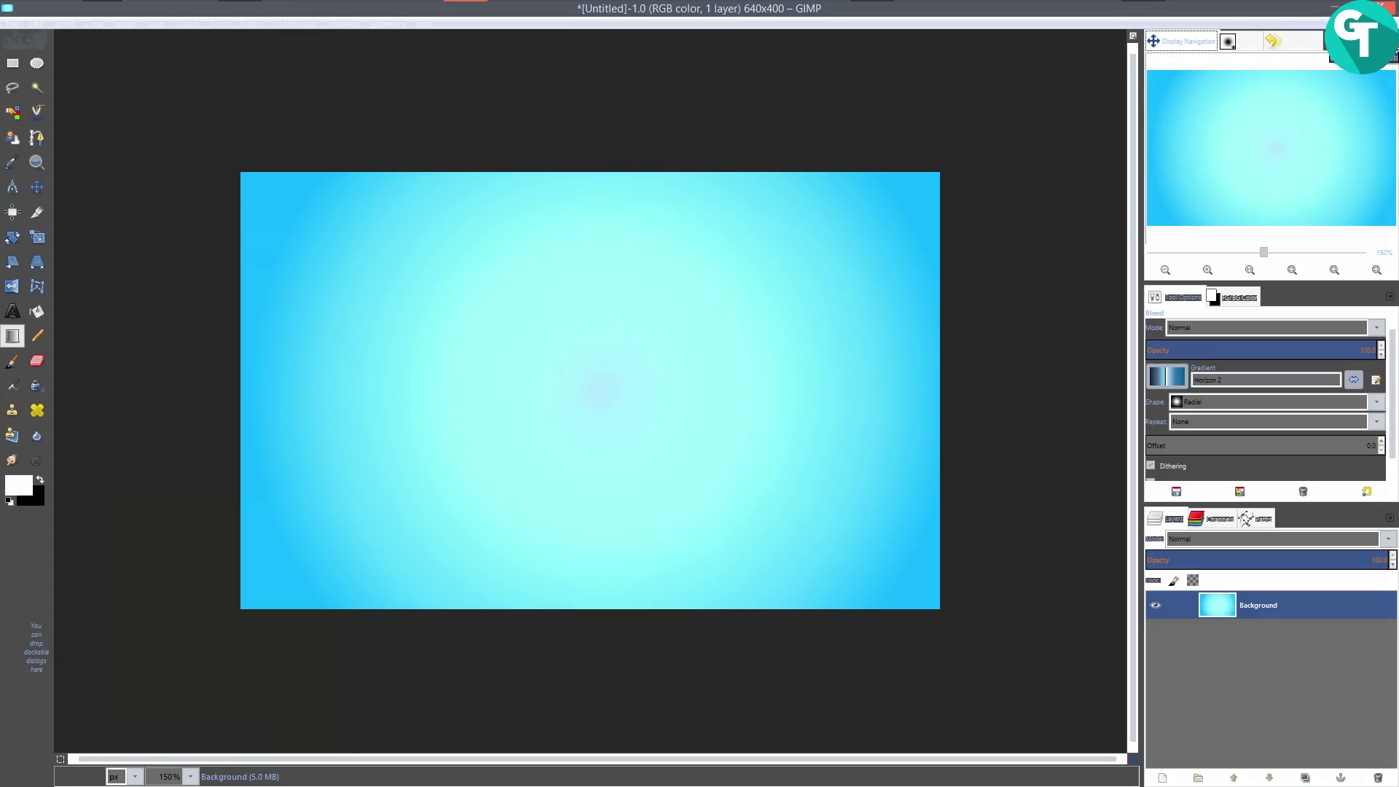
# Add the Gradients list back into the dock through the tab menu's Add Tab option.
pyautogui.rightClick(1254, 42)
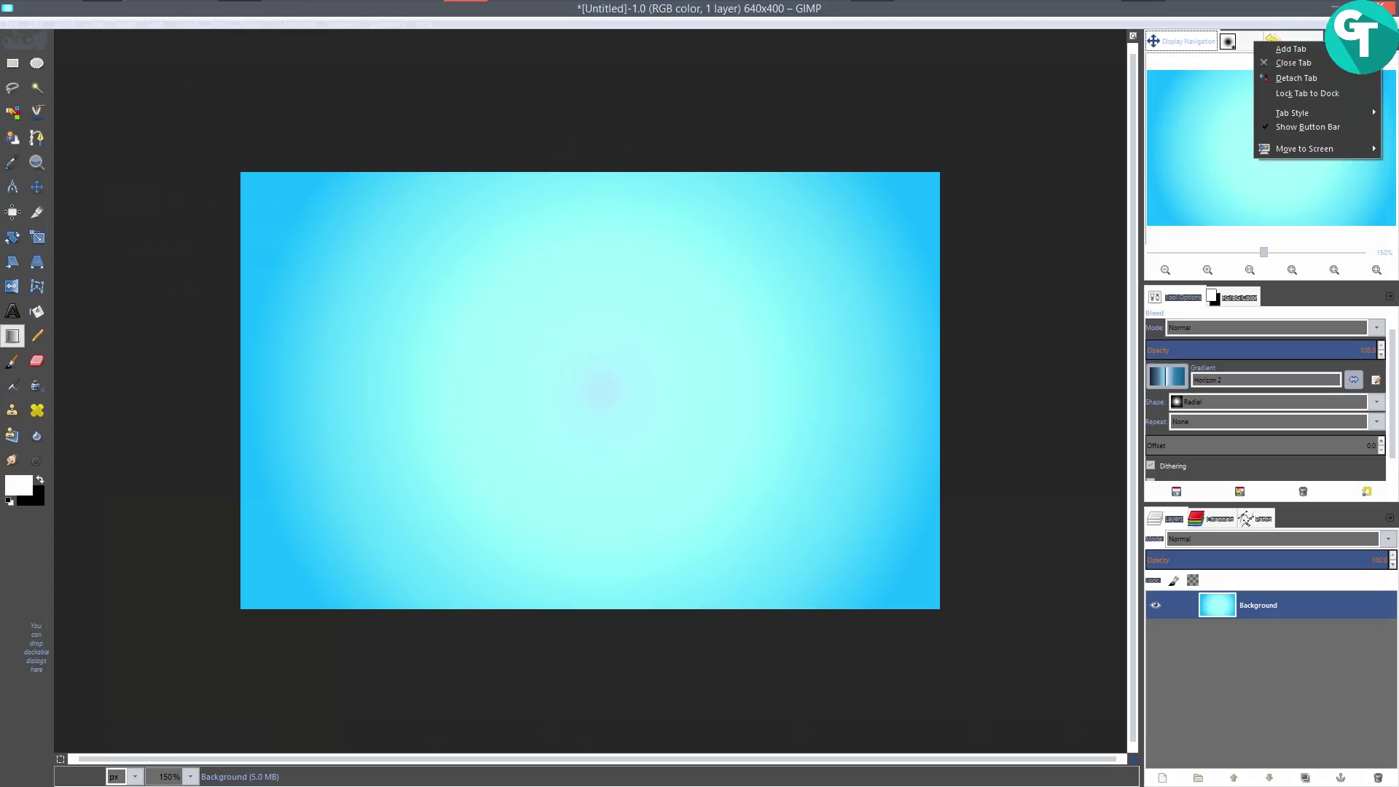
pyautogui.moveTo(1292, 48)
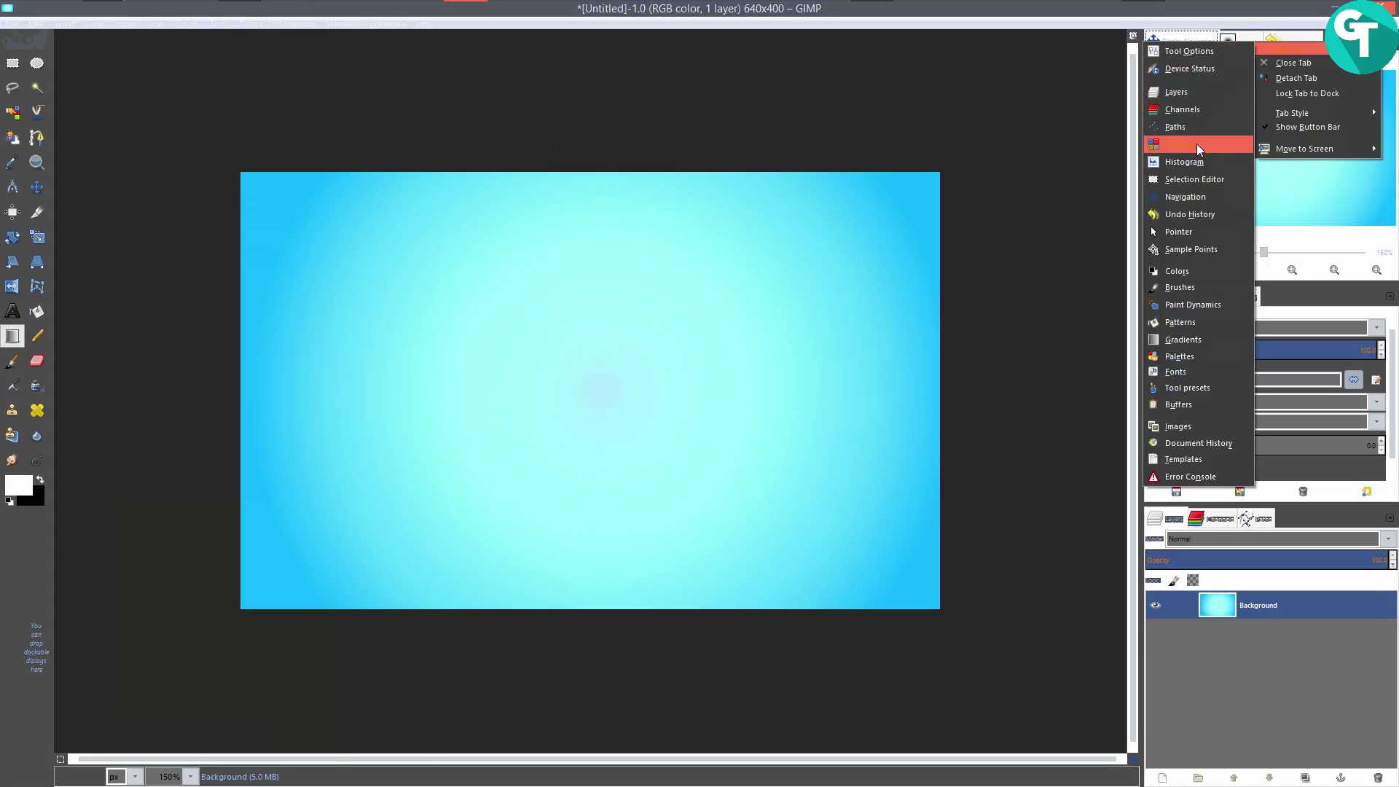
pyautogui.click(1182, 339)
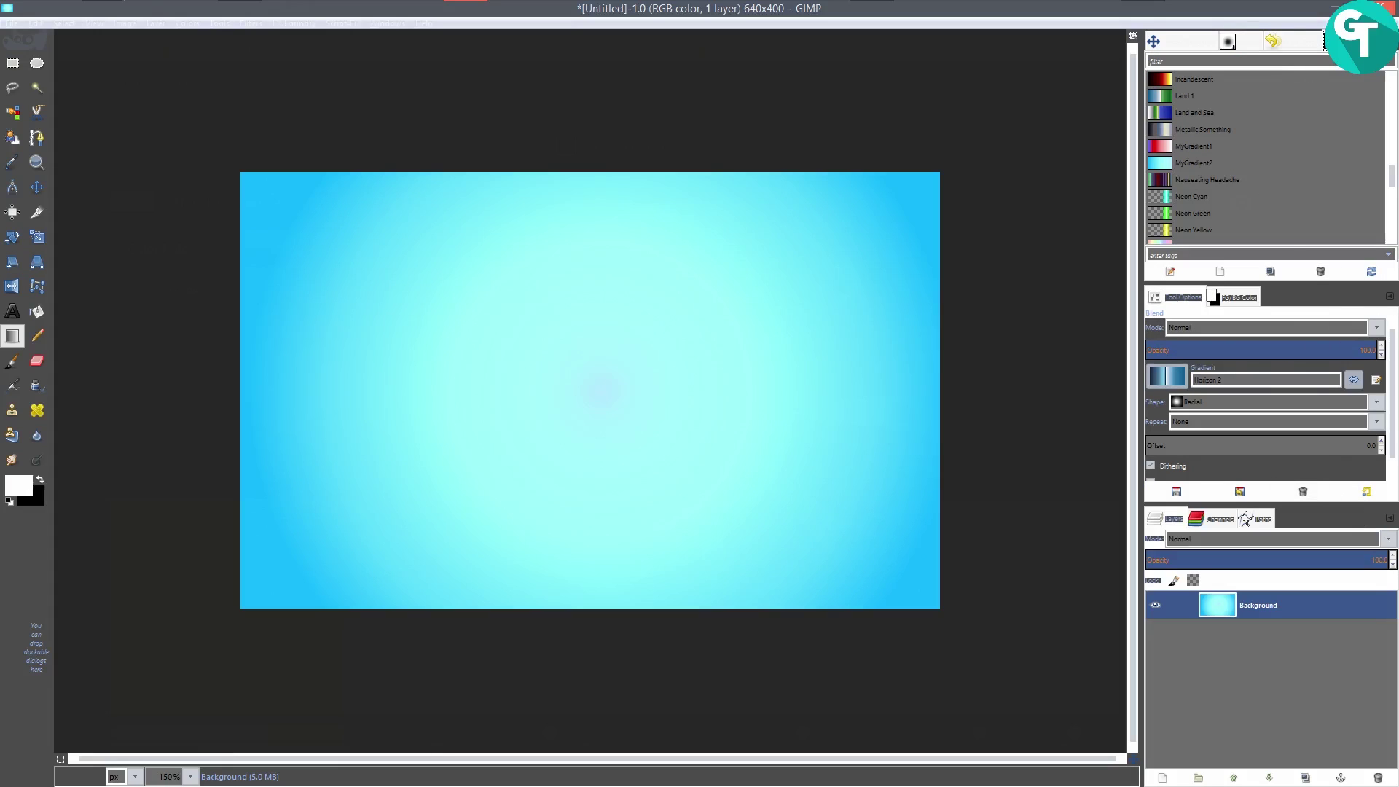
# Move the Gradients tab into its own dock column and scroll through the full gradient list.
pyautogui.moveTo(1345, 42); pyautogui.dragTo(1143, 132)
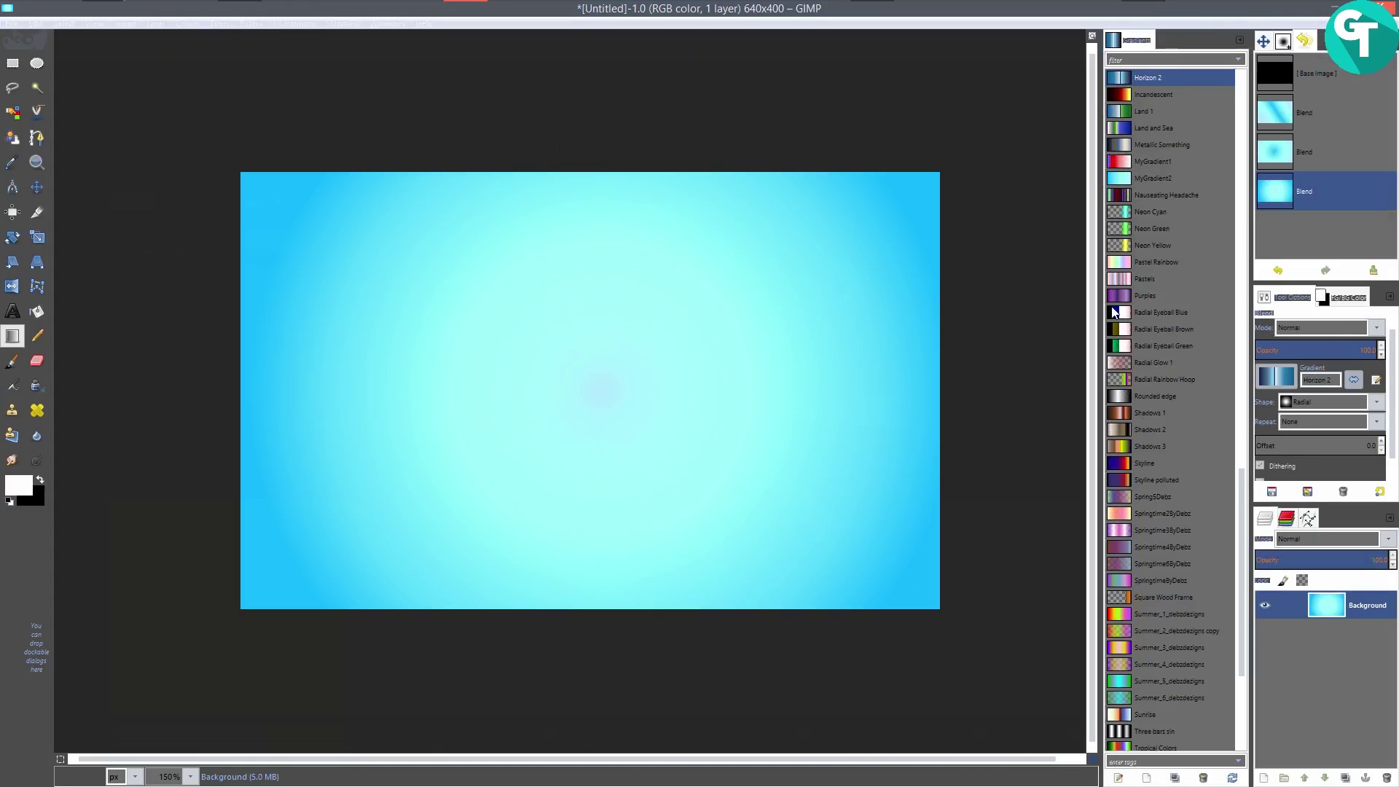
pyautogui.scroll(-5, 1157, 333)
pyautogui.scroll(20, 1201, 394)
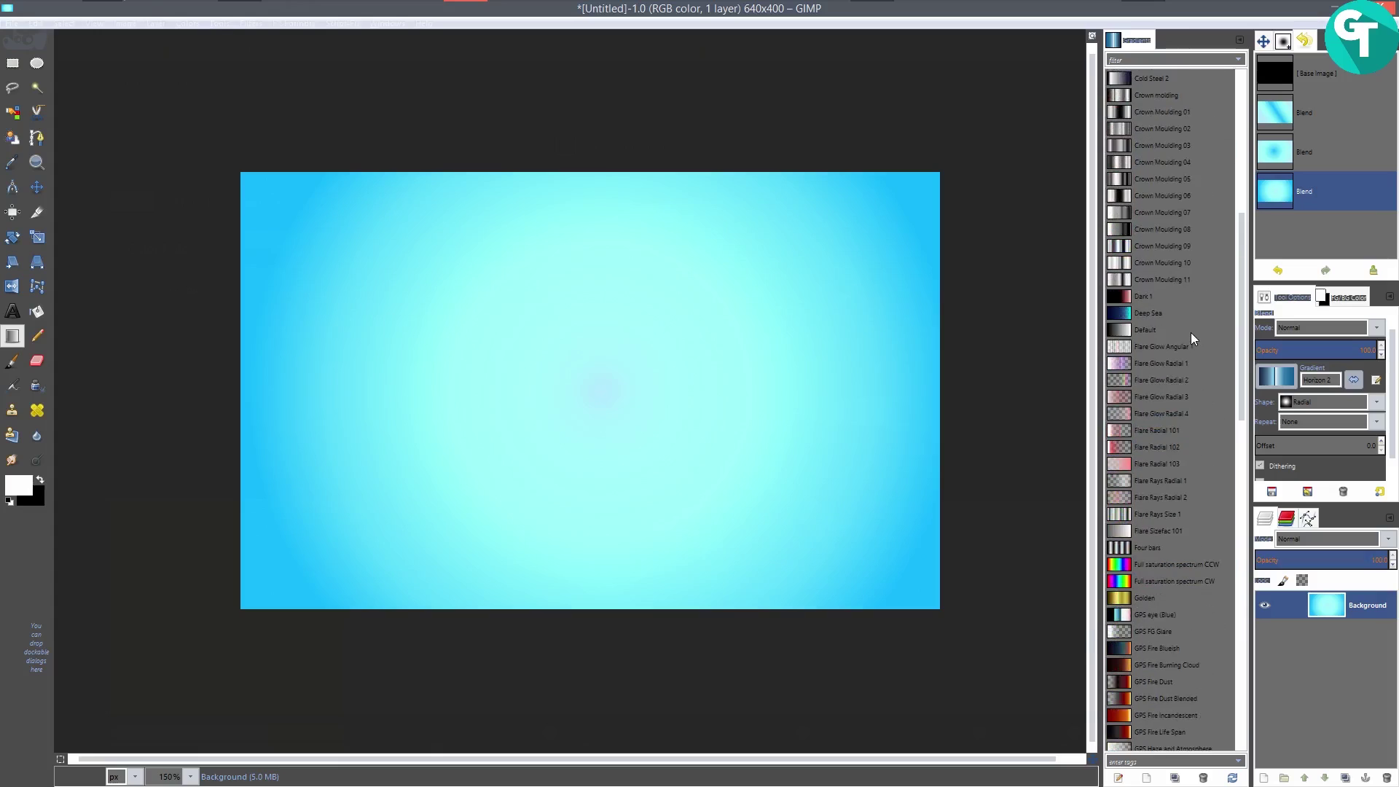
pyautogui.scroll(-15, 1180, 436)
pyautogui.scroll(15, 1173, 430)
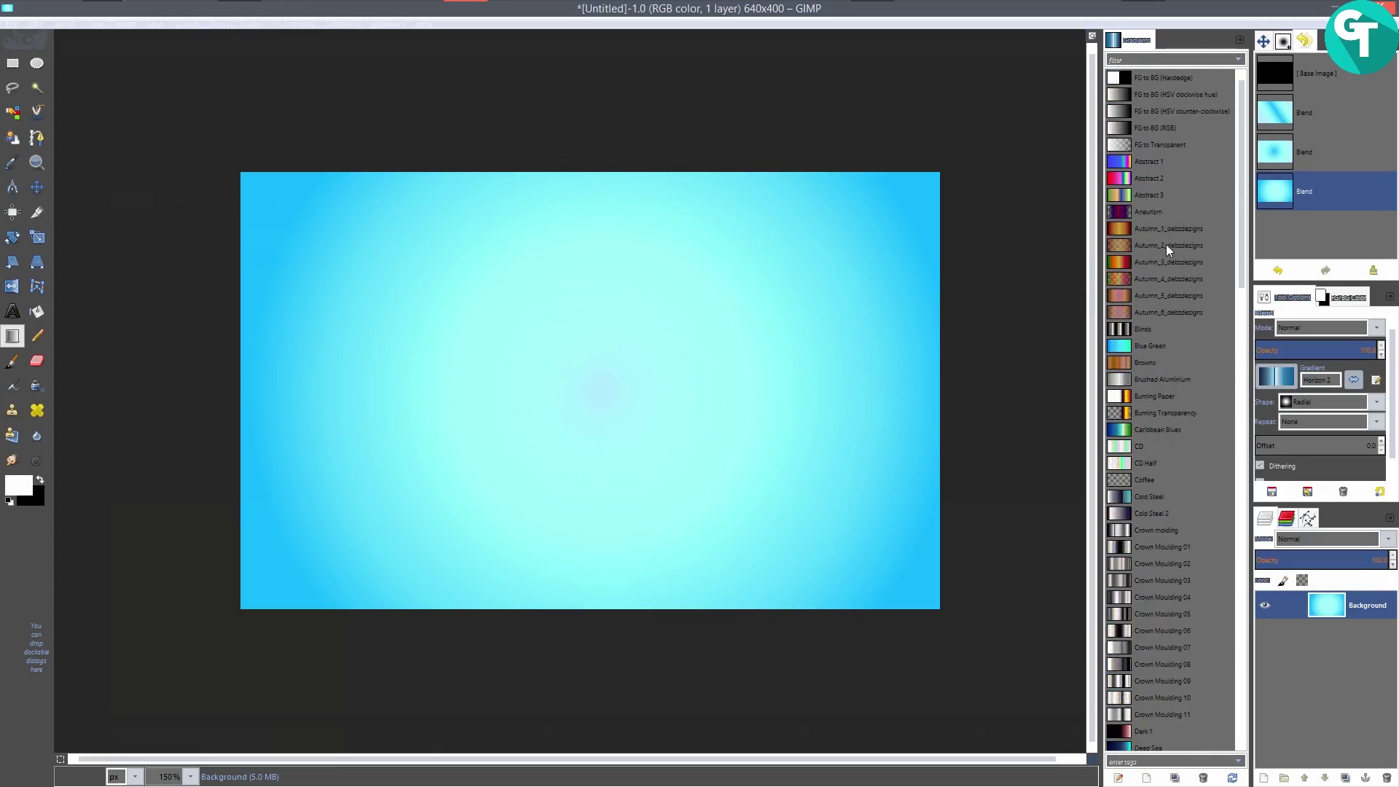
pyautogui.scroll(-3, 1165, 277)
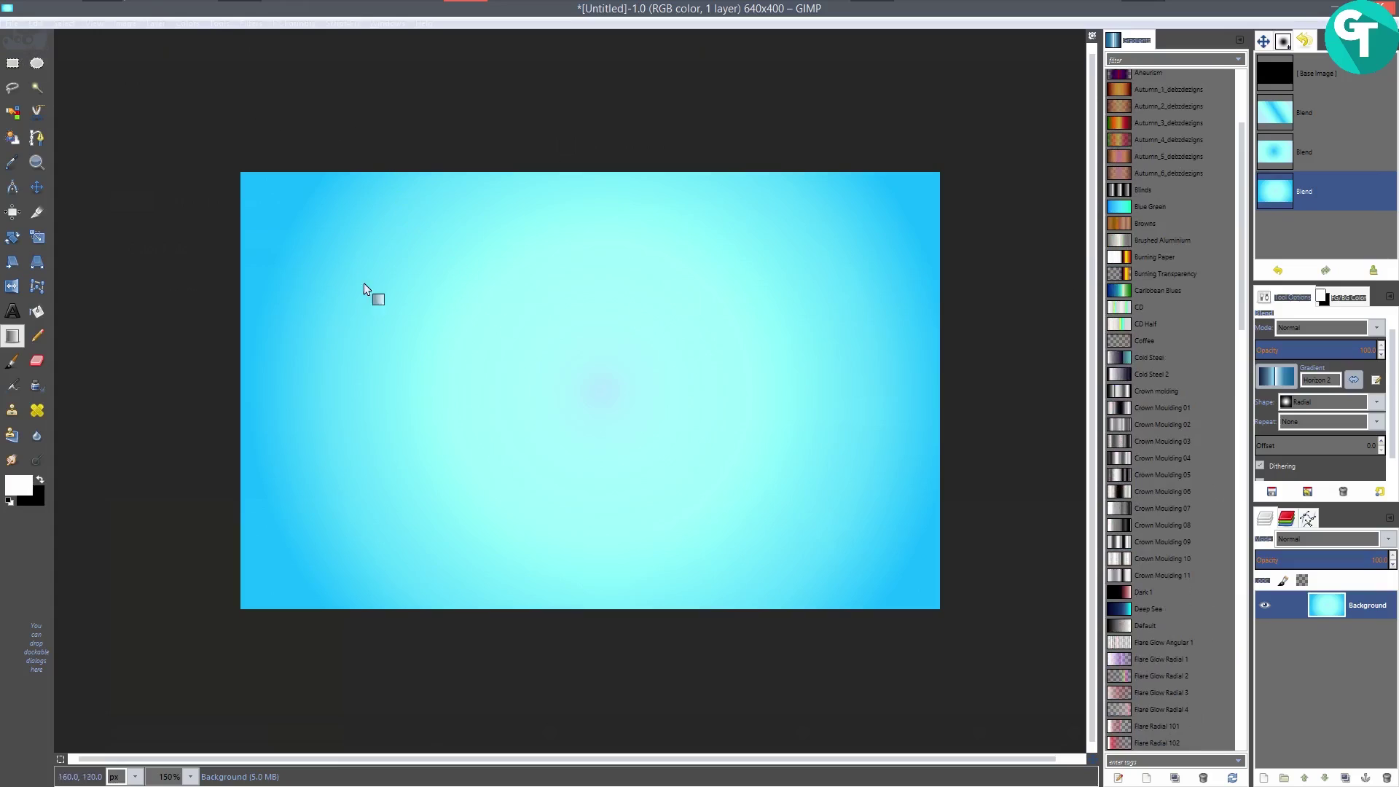
pyautogui.scroll(3, 1170, 375)
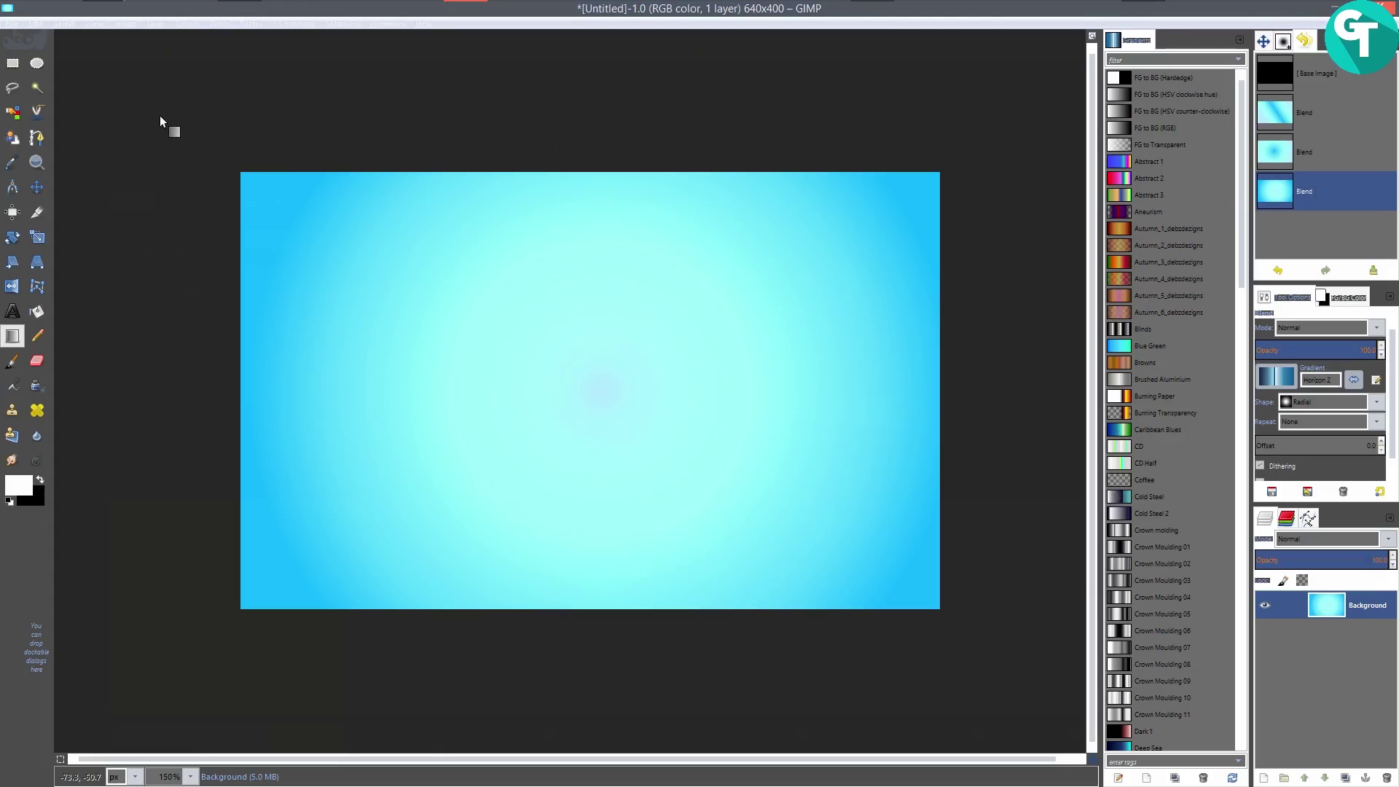
pyautogui.click(47, 24)
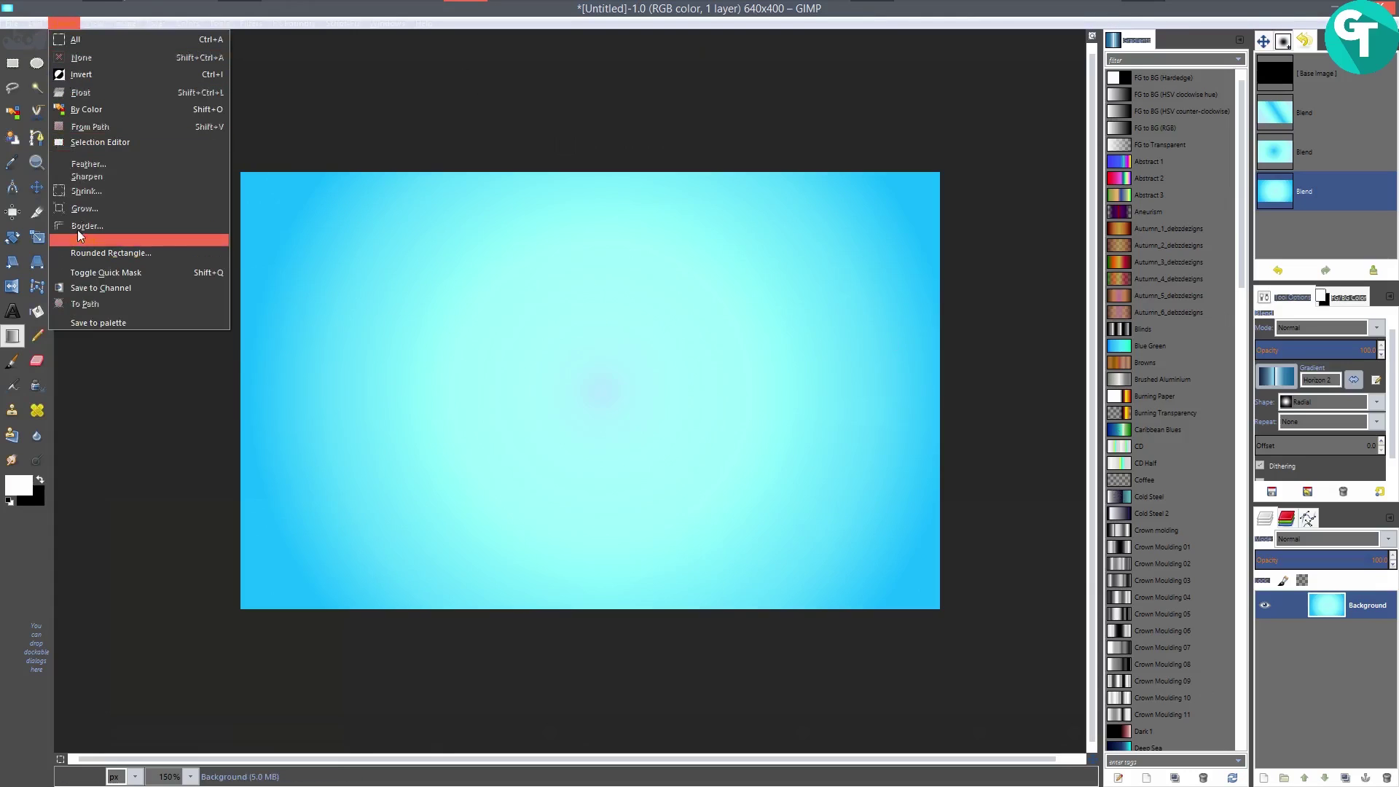
# Show the Folders > Gradients page of Preferences listing the gradient directories.
pyautogui.click(83, 322)
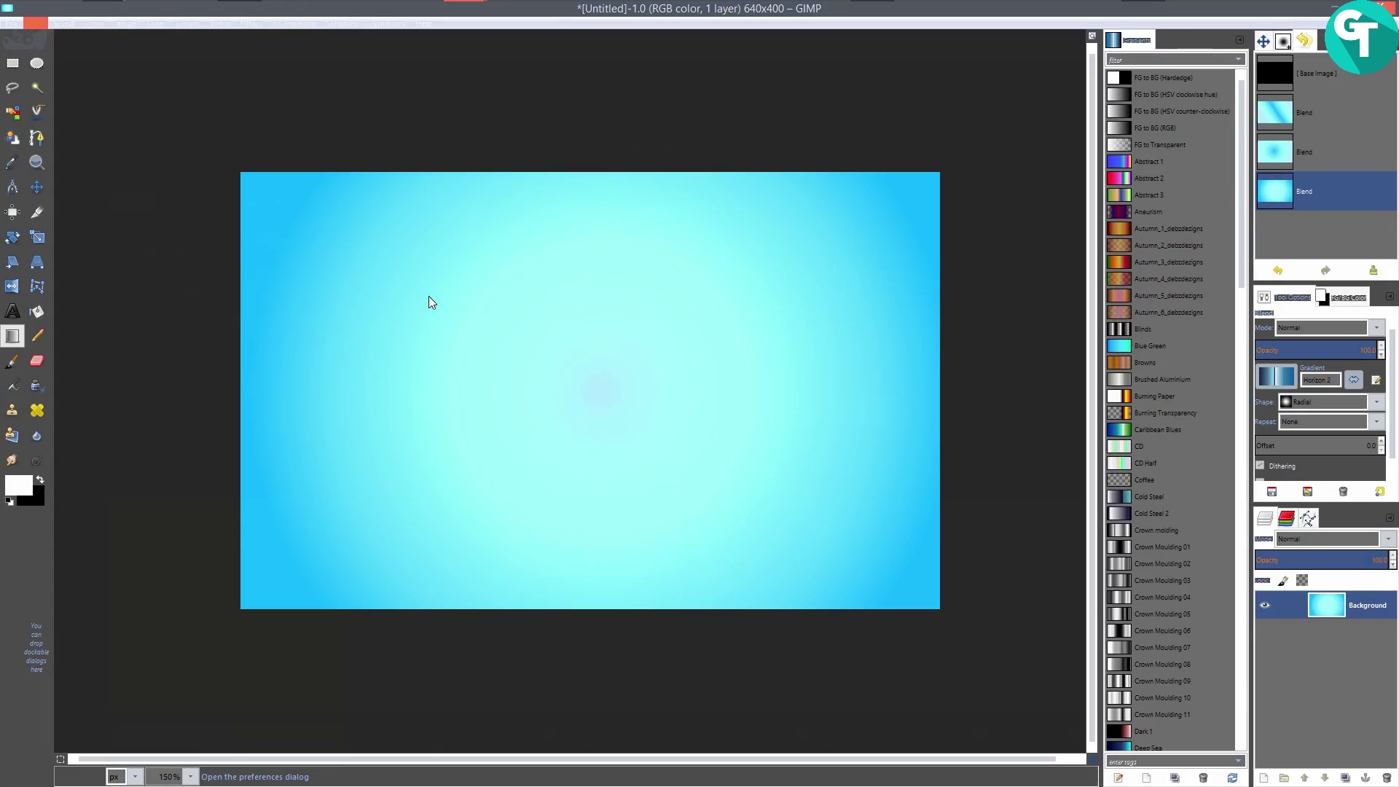
pyautogui.click(195, 434)
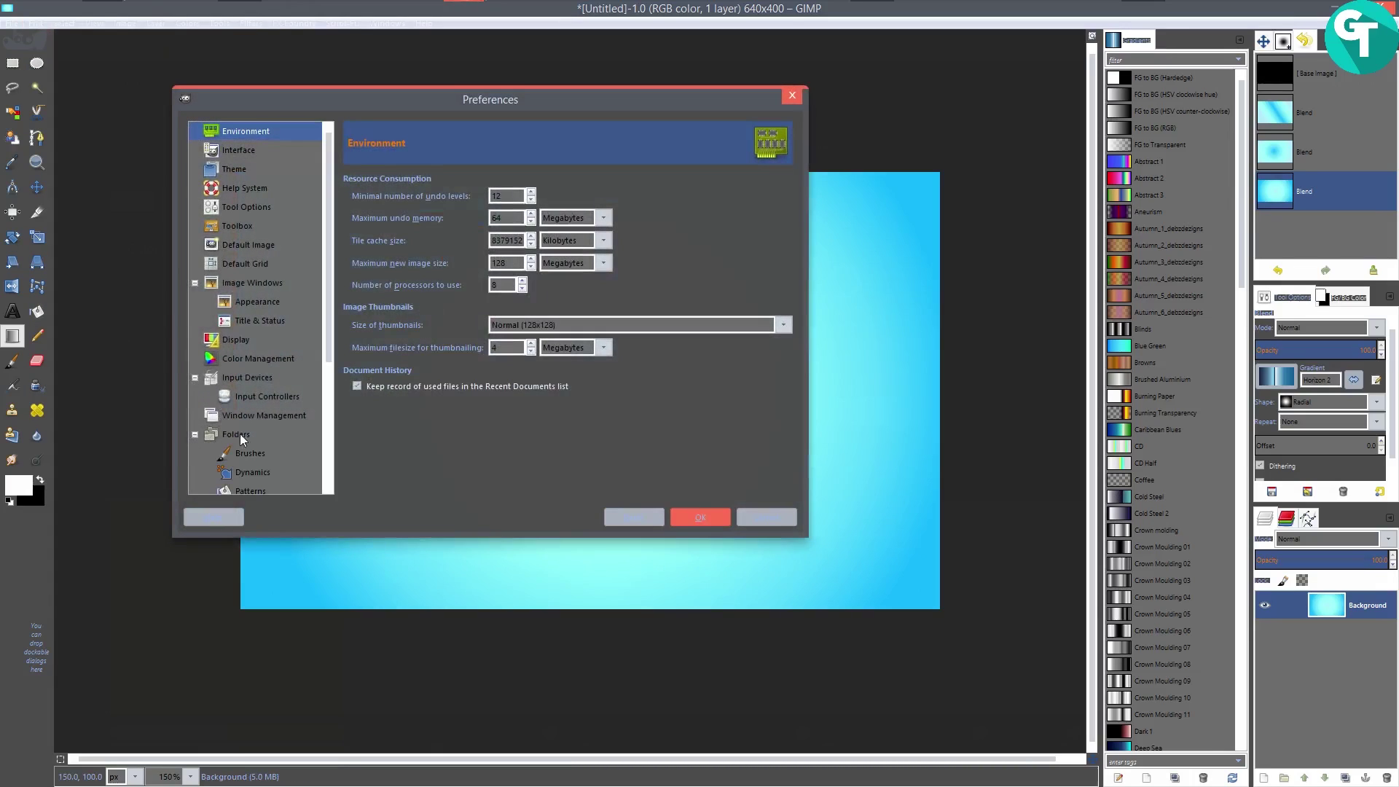
pyautogui.moveTo(331, 321); pyautogui.dragTo(343, 447)
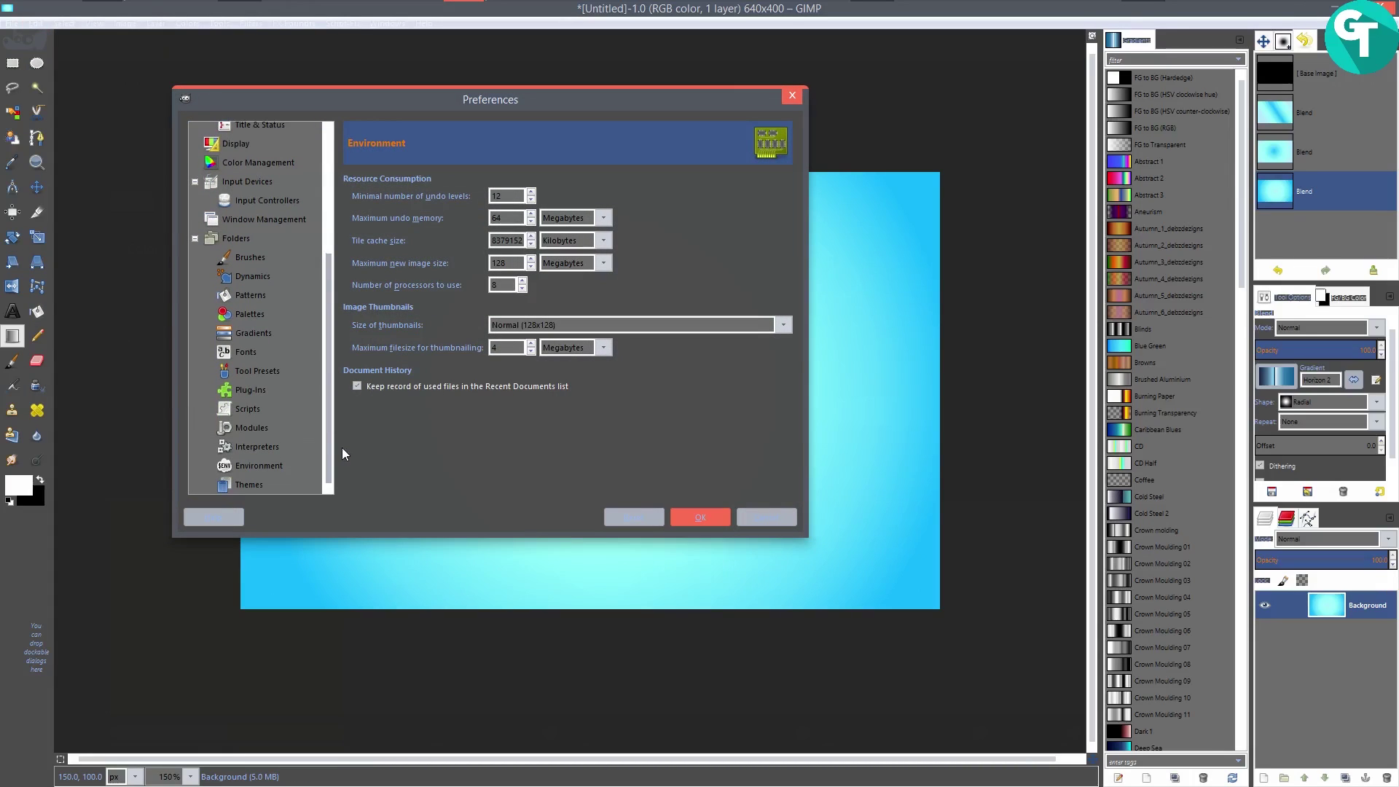
pyautogui.click(306, 333)
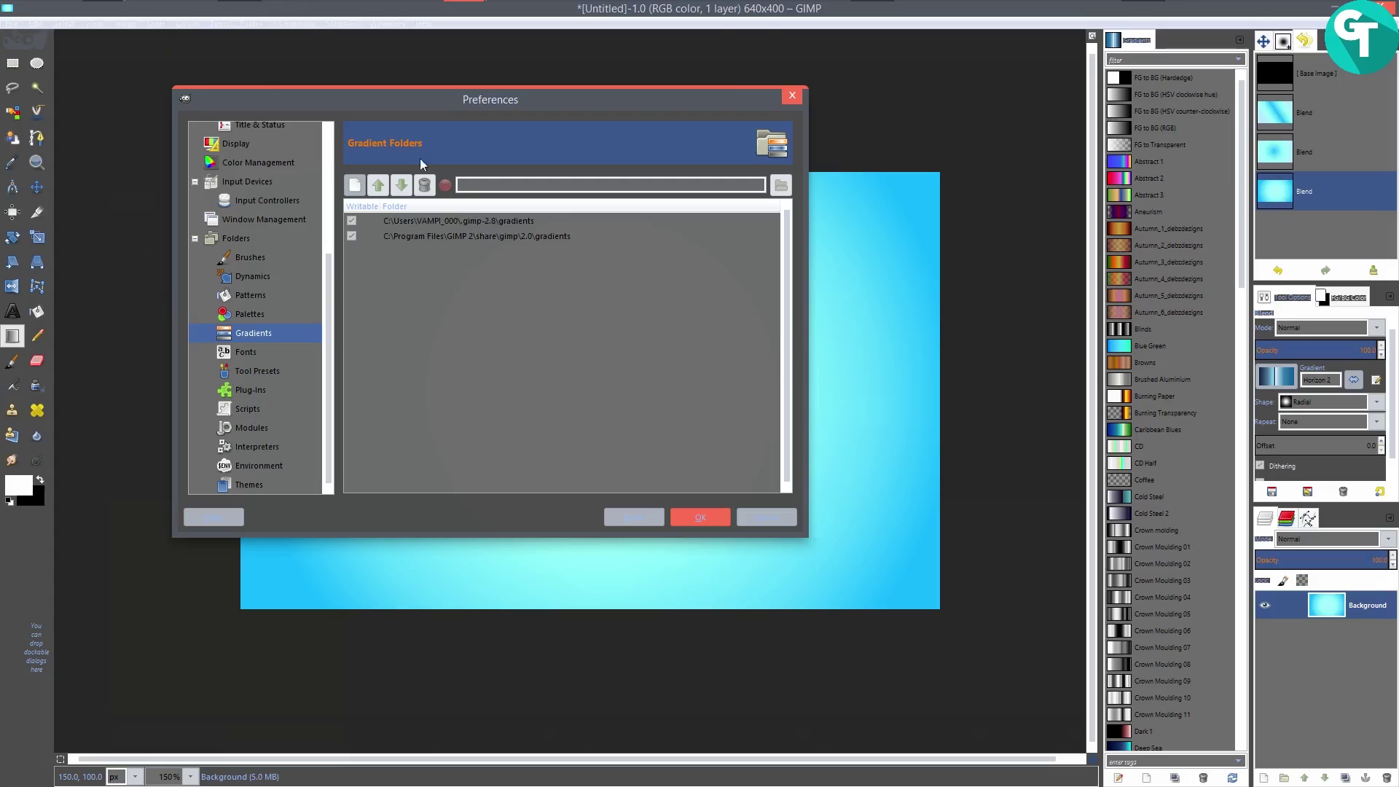
# In Explorer, go up to .gimp-2.8 and reopen its gradients folder, then return to GIMP Preferences.
pyautogui.moveTo(102, 15)
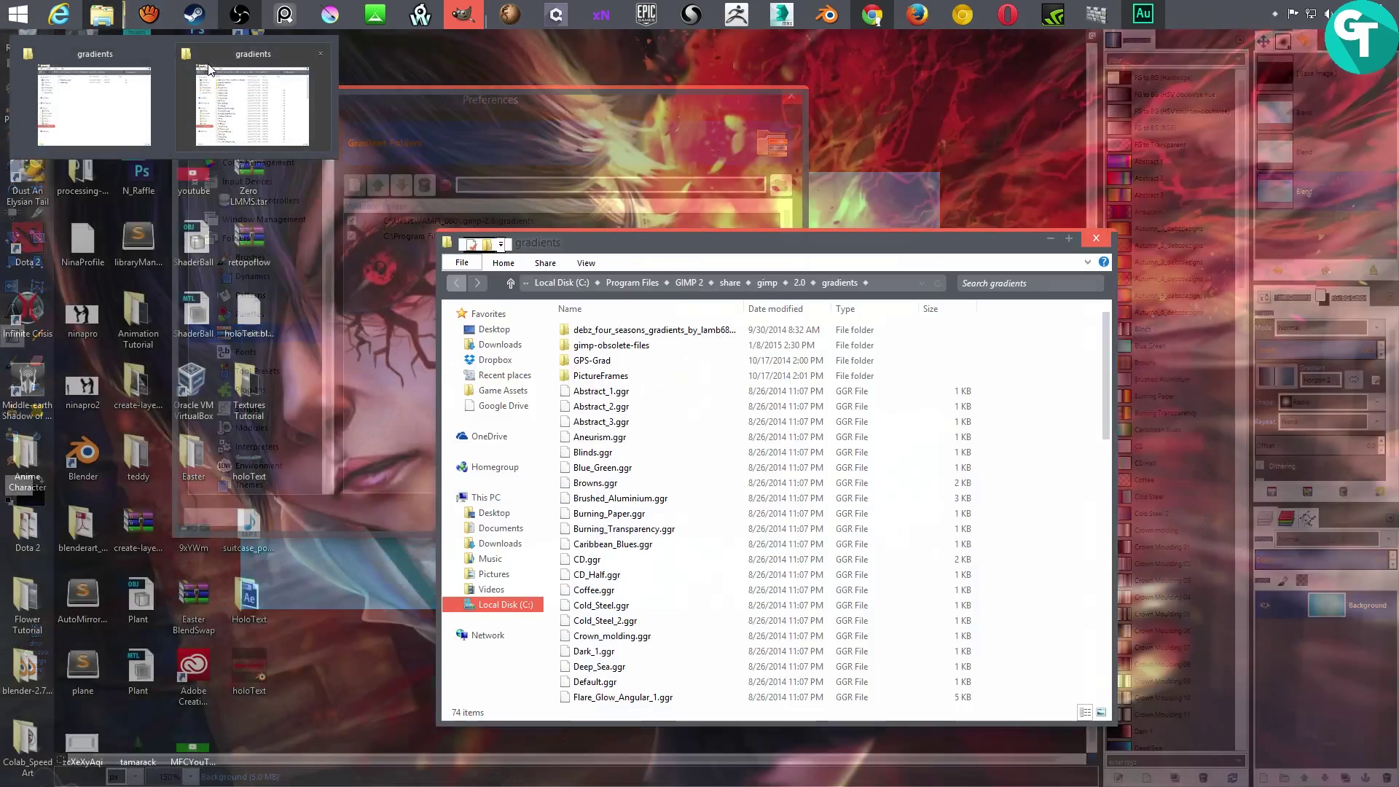
pyautogui.click(200, 73)
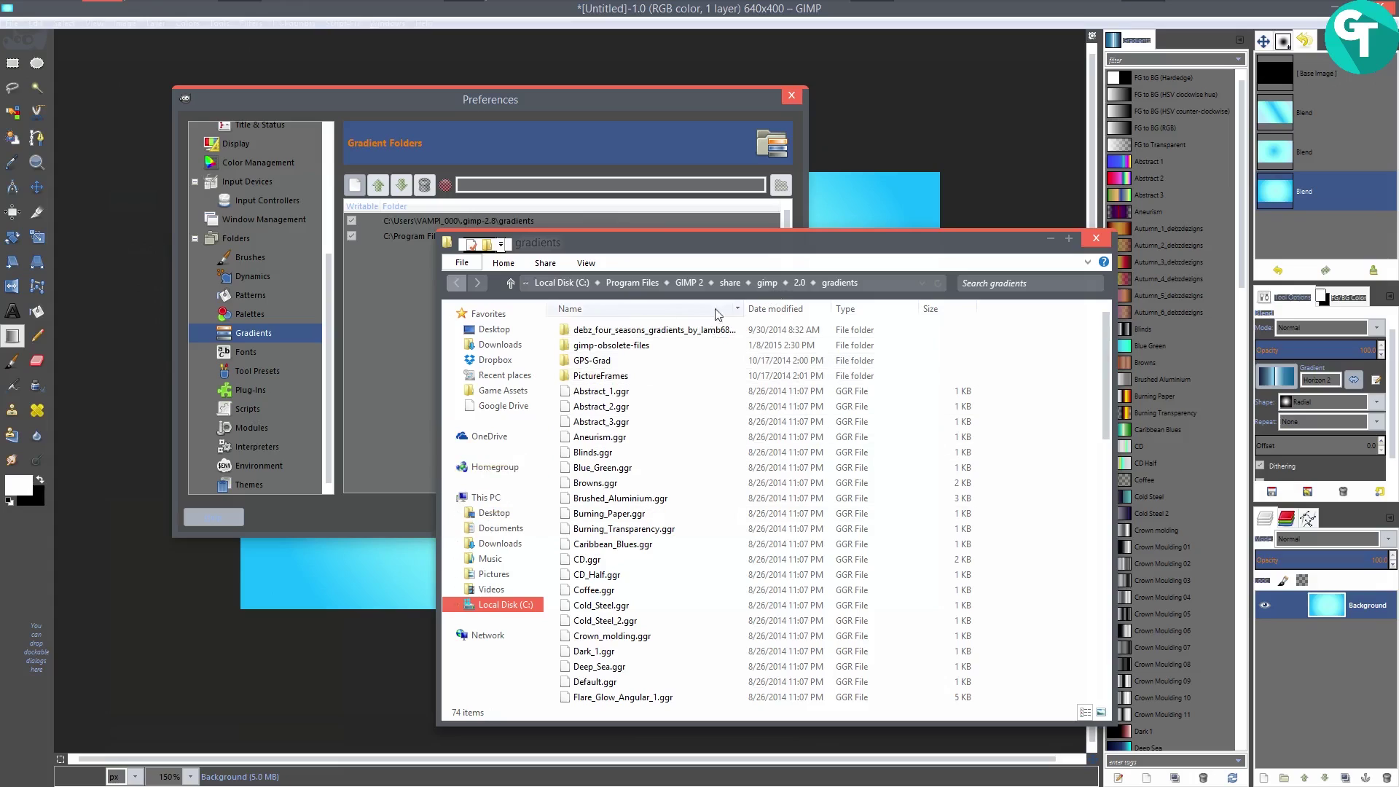
pyautogui.moveTo(145, 7)
pyautogui.moveTo(102, 14)
pyautogui.click(118, 55)
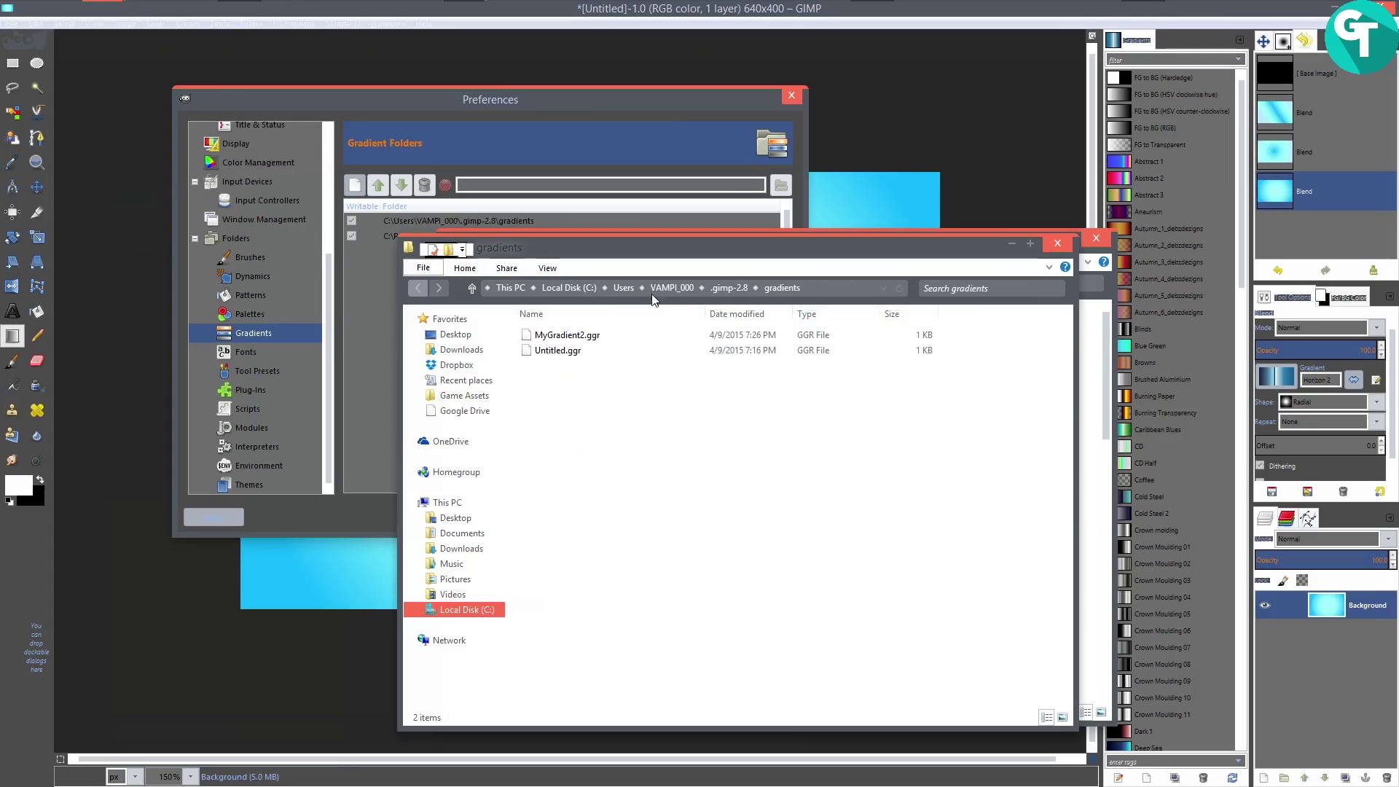
pyautogui.click(741, 289)
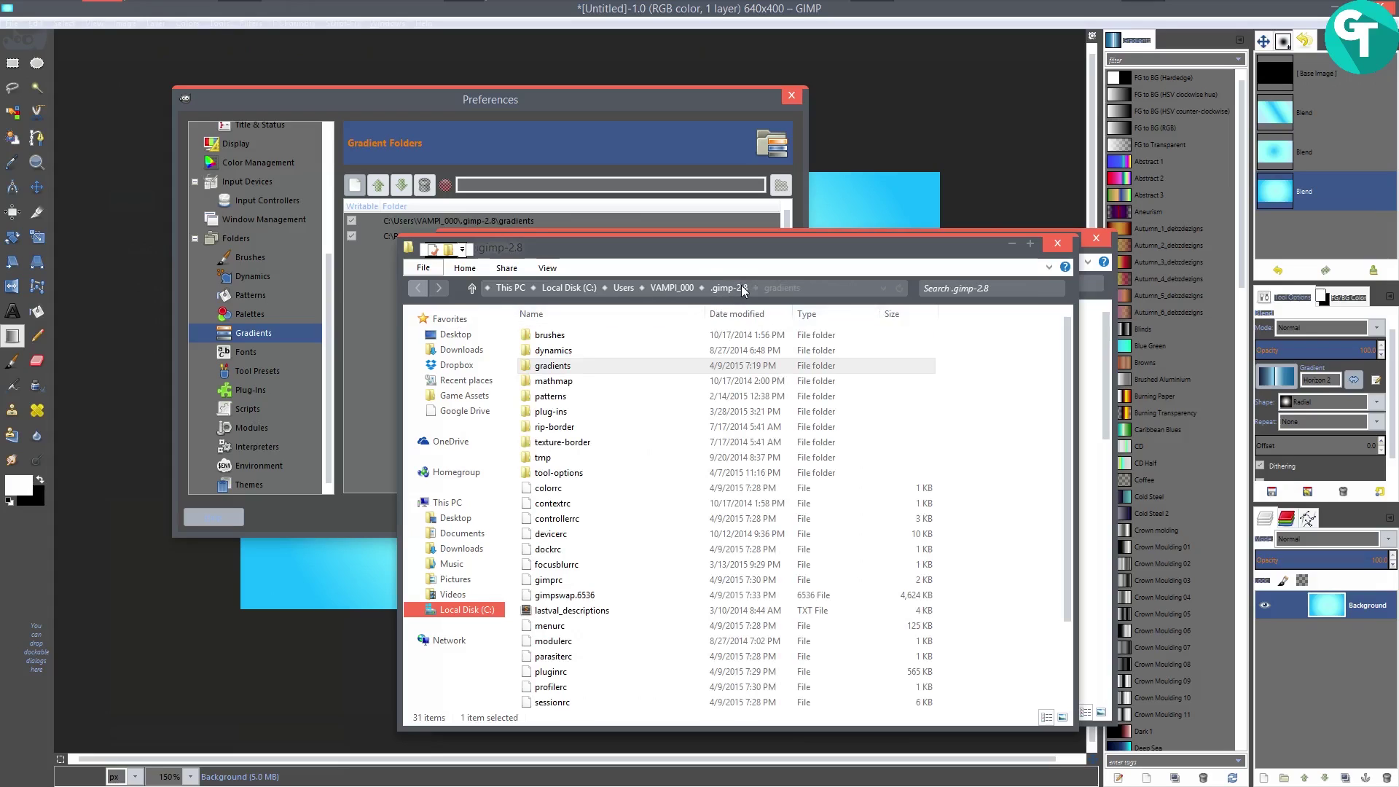
pyautogui.doubleClick(576, 367)
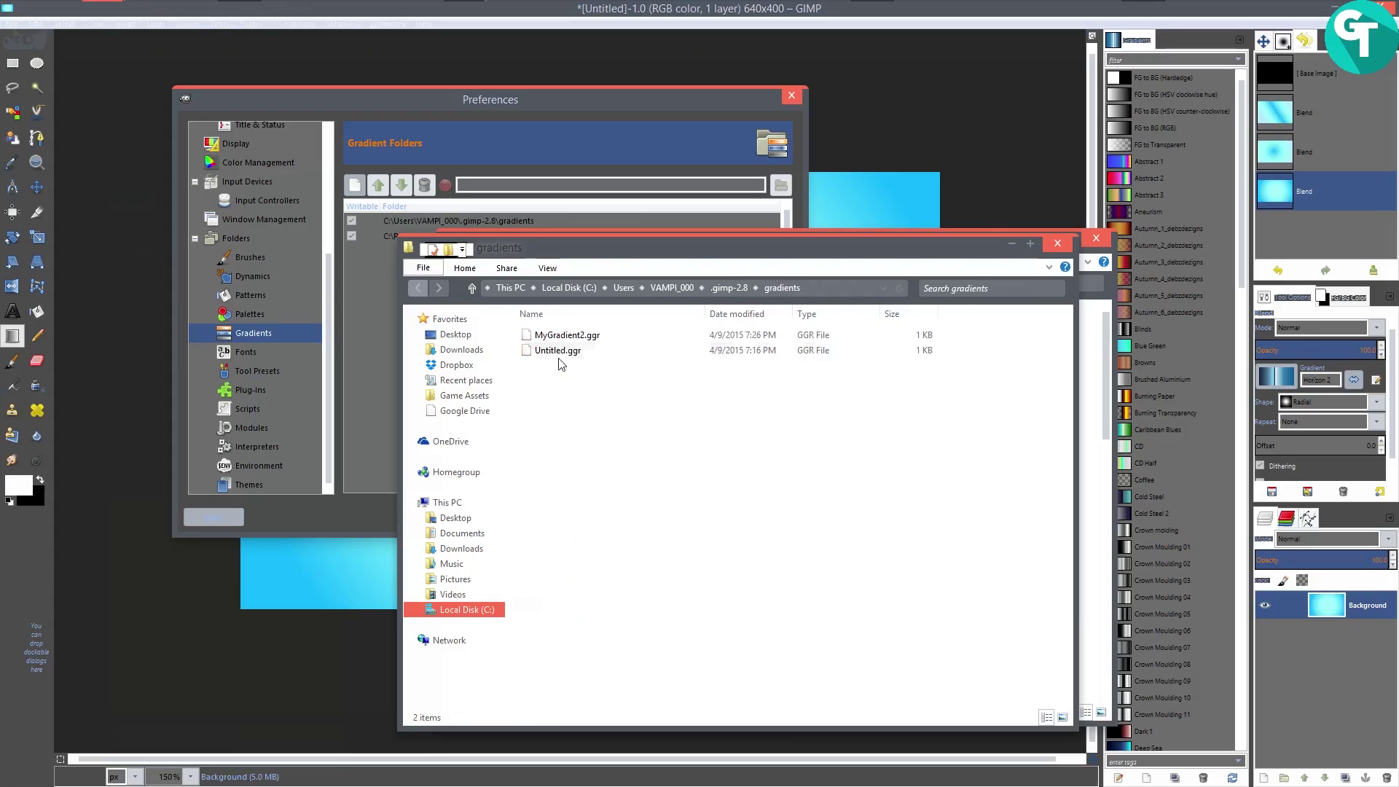
pyautogui.click(512, 100)
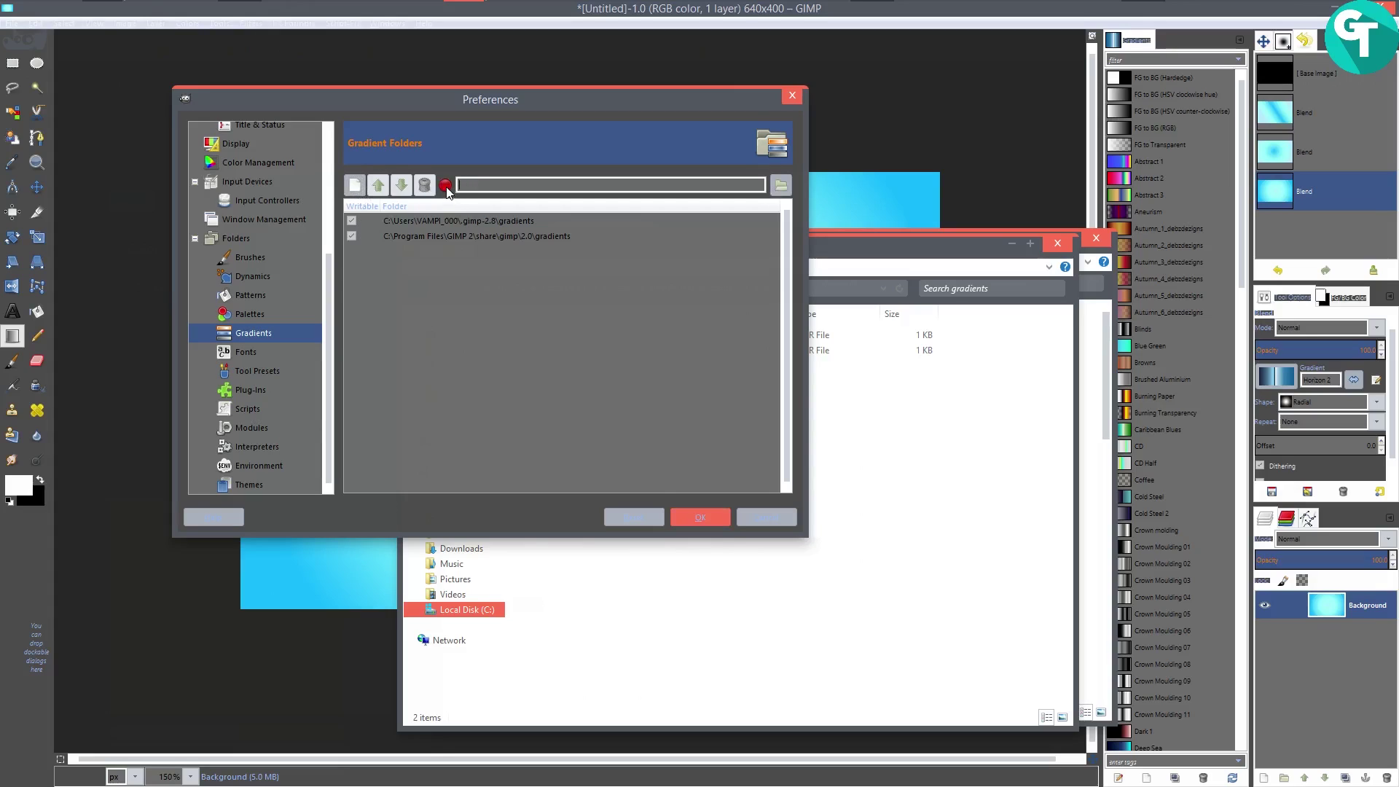
# Cancel the gradient folder chooser and Preferences unchanged, then move the gradients Explorer window down-left.
pyautogui.click(784, 182)
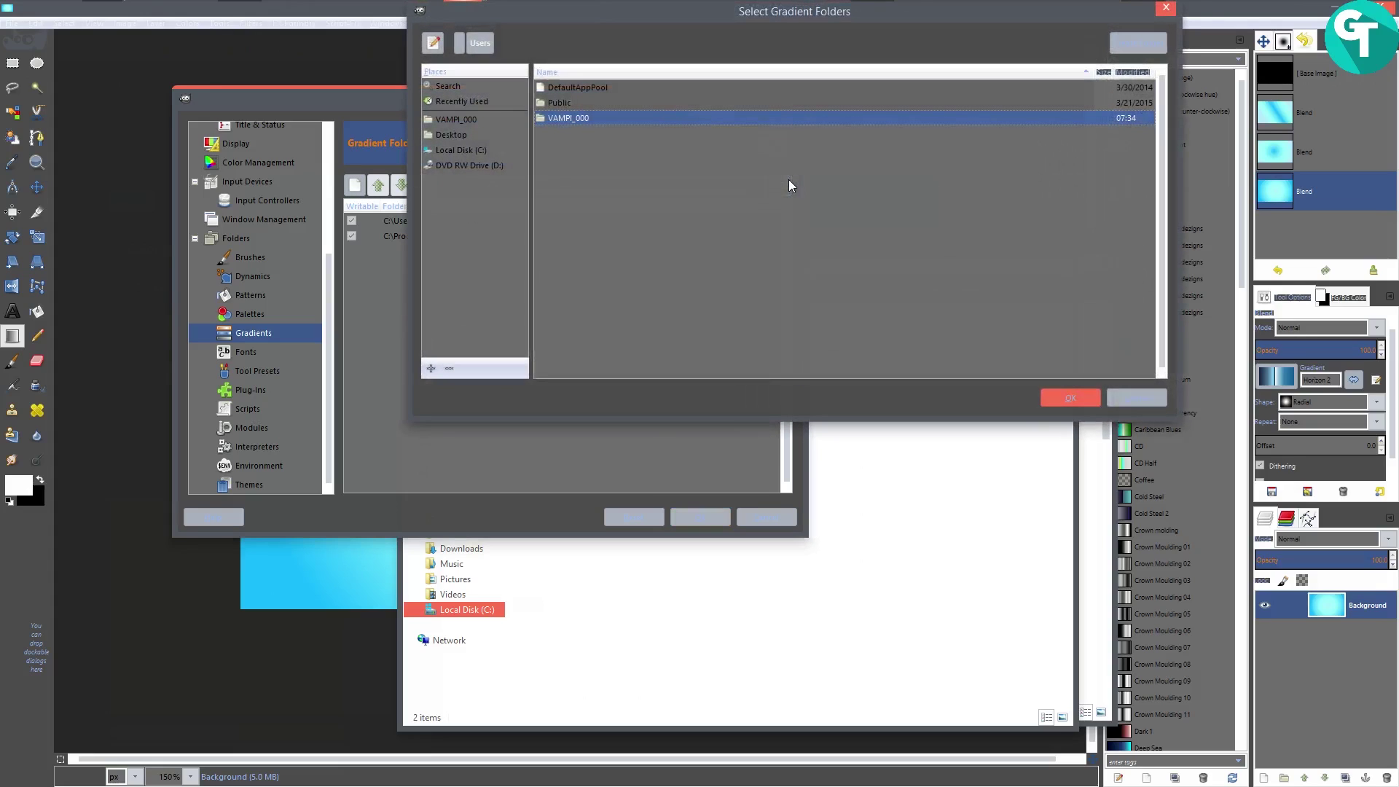
pyautogui.click(1135, 395)
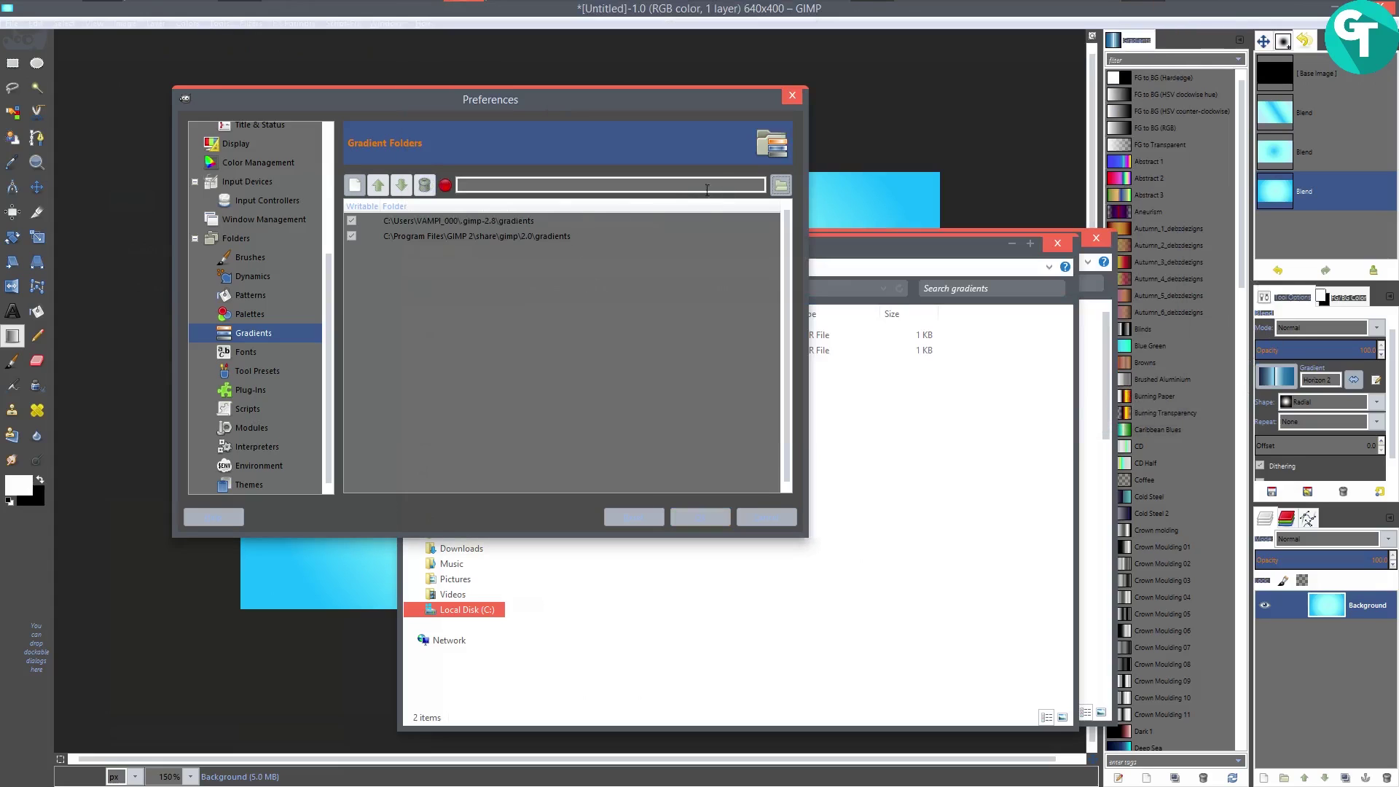
pyautogui.click(765, 518)
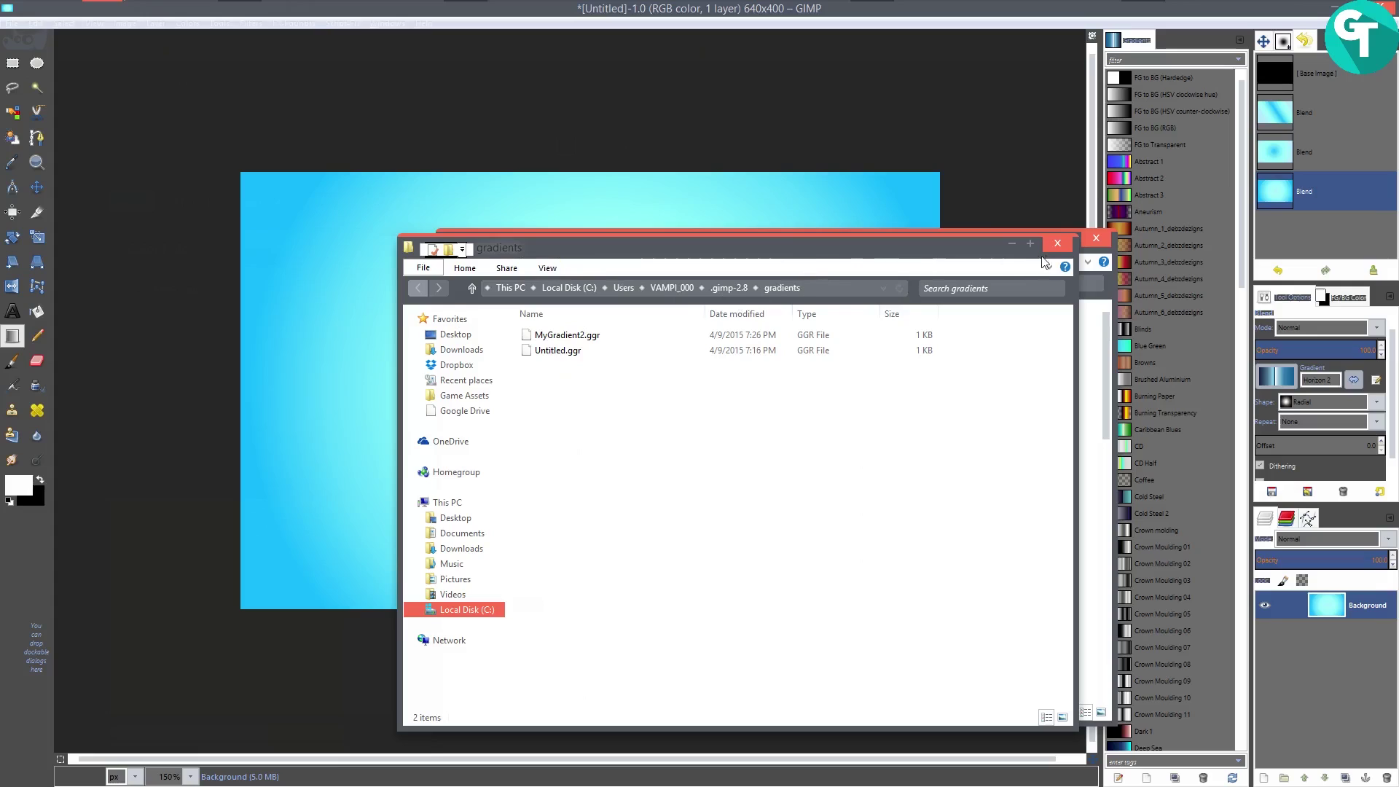
pyautogui.moveTo(911, 245); pyautogui.dragTo(860, 321)
# Minimize both the Program Files and .gimp-2.8 gradients Explorer windows.
pyautogui.click(788, 240)
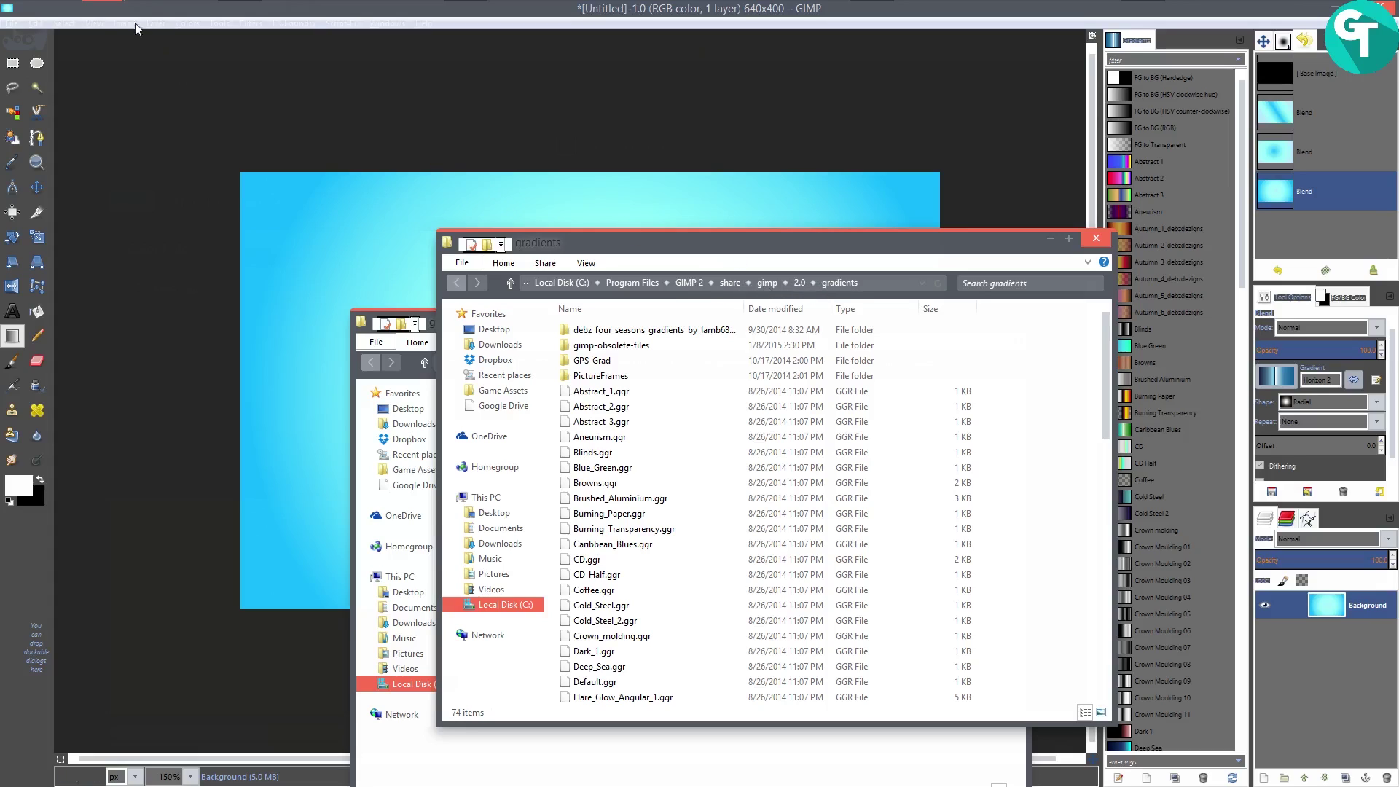
pyautogui.click(1051, 238)
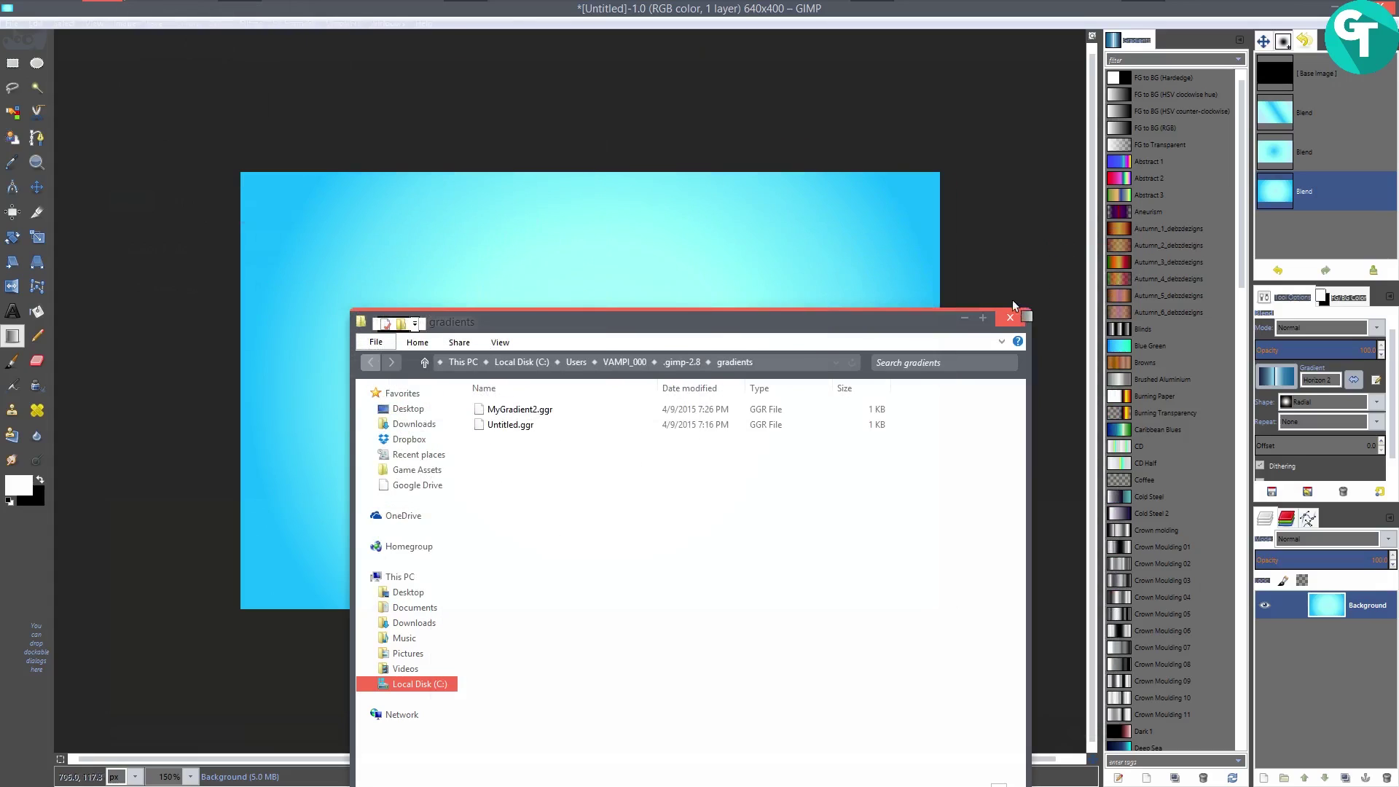
pyautogui.click(964, 318)
pyautogui.scroll(-10, 1167, 682)
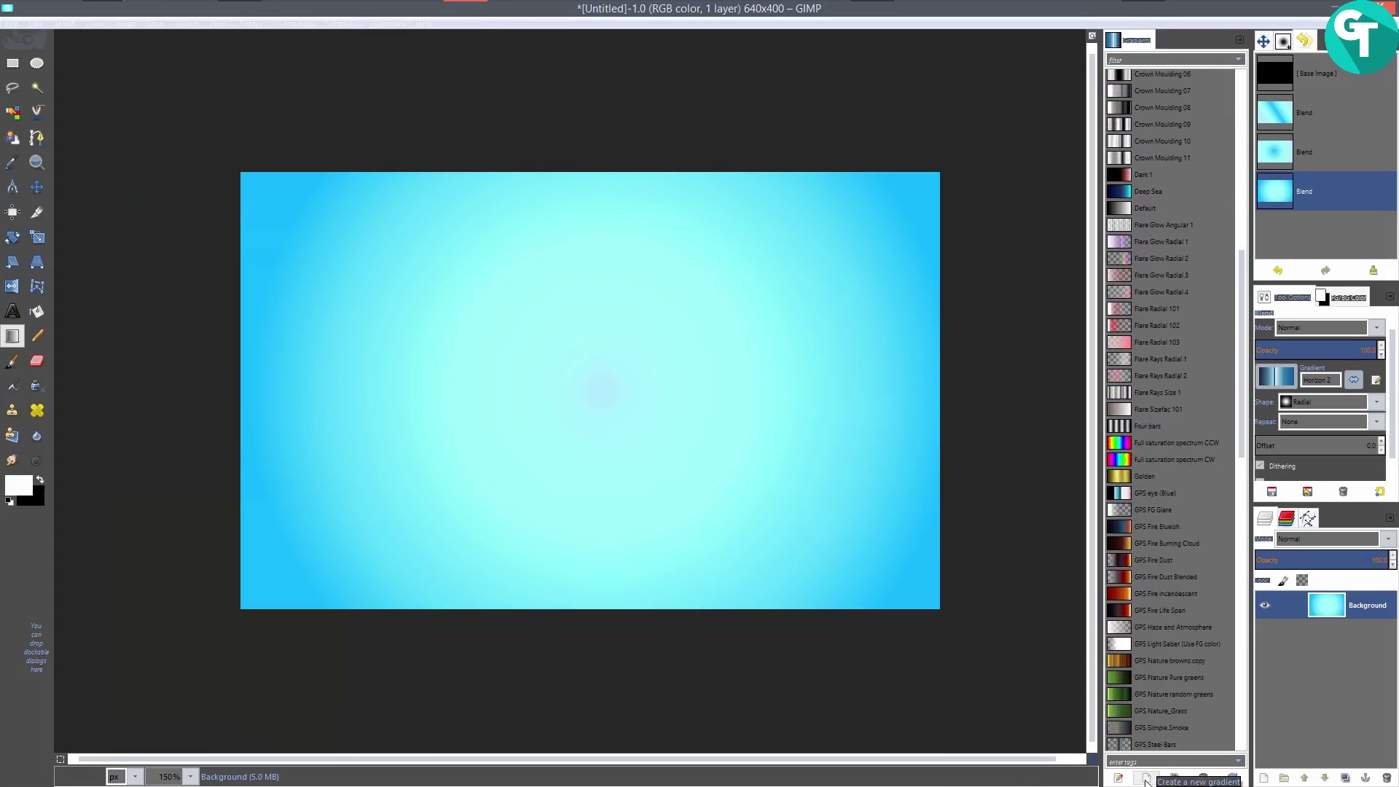
# Create the black-to-white gradient Untitled #1, widen the side panels, and nudge its midpoint slightly.
pyautogui.click(1146, 780)
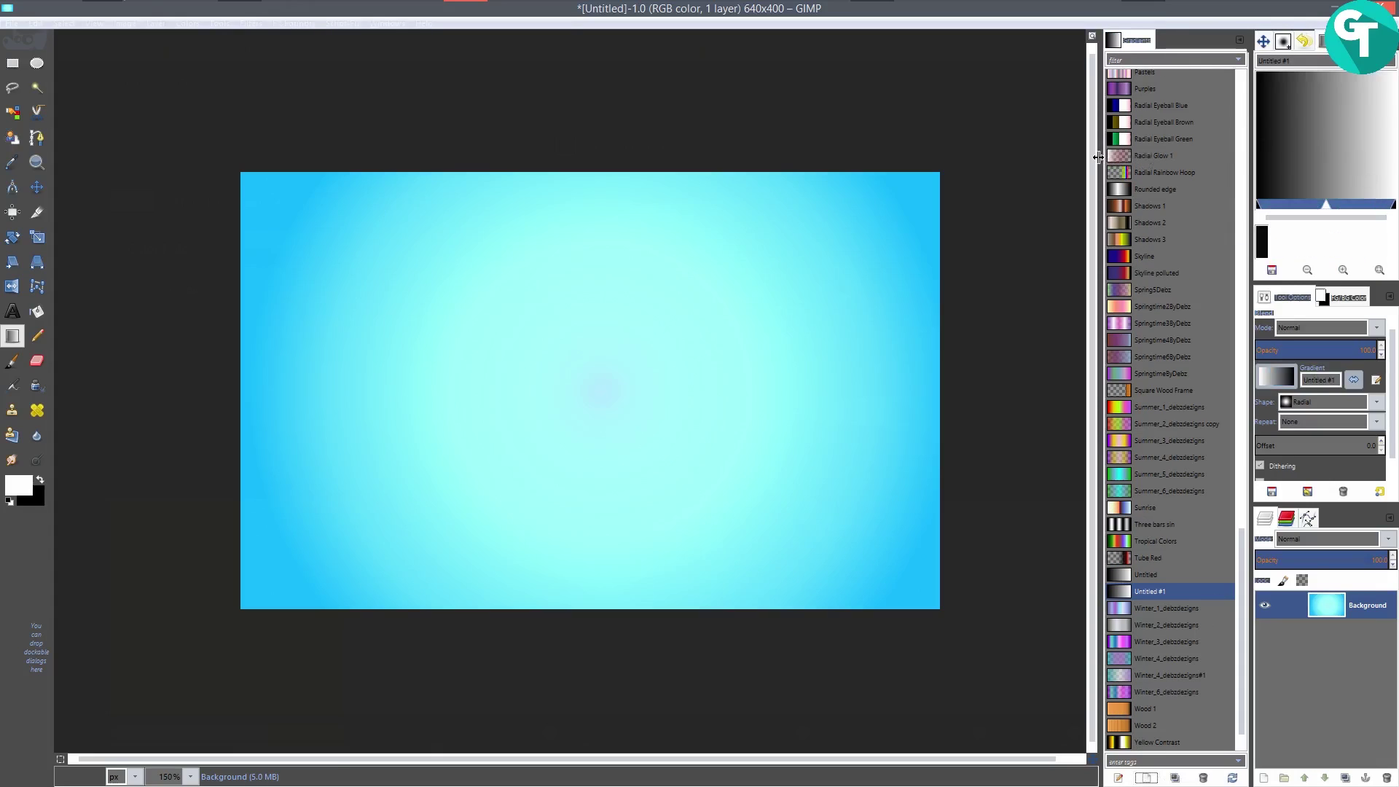
pyautogui.moveTo(1098, 157); pyautogui.dragTo(712, 197)
pyautogui.moveTo(585, 331); pyautogui.dragTo(414, 340)
pyautogui.scroll(-3, 437, 344)
pyautogui.scroll(2, 452, 364)
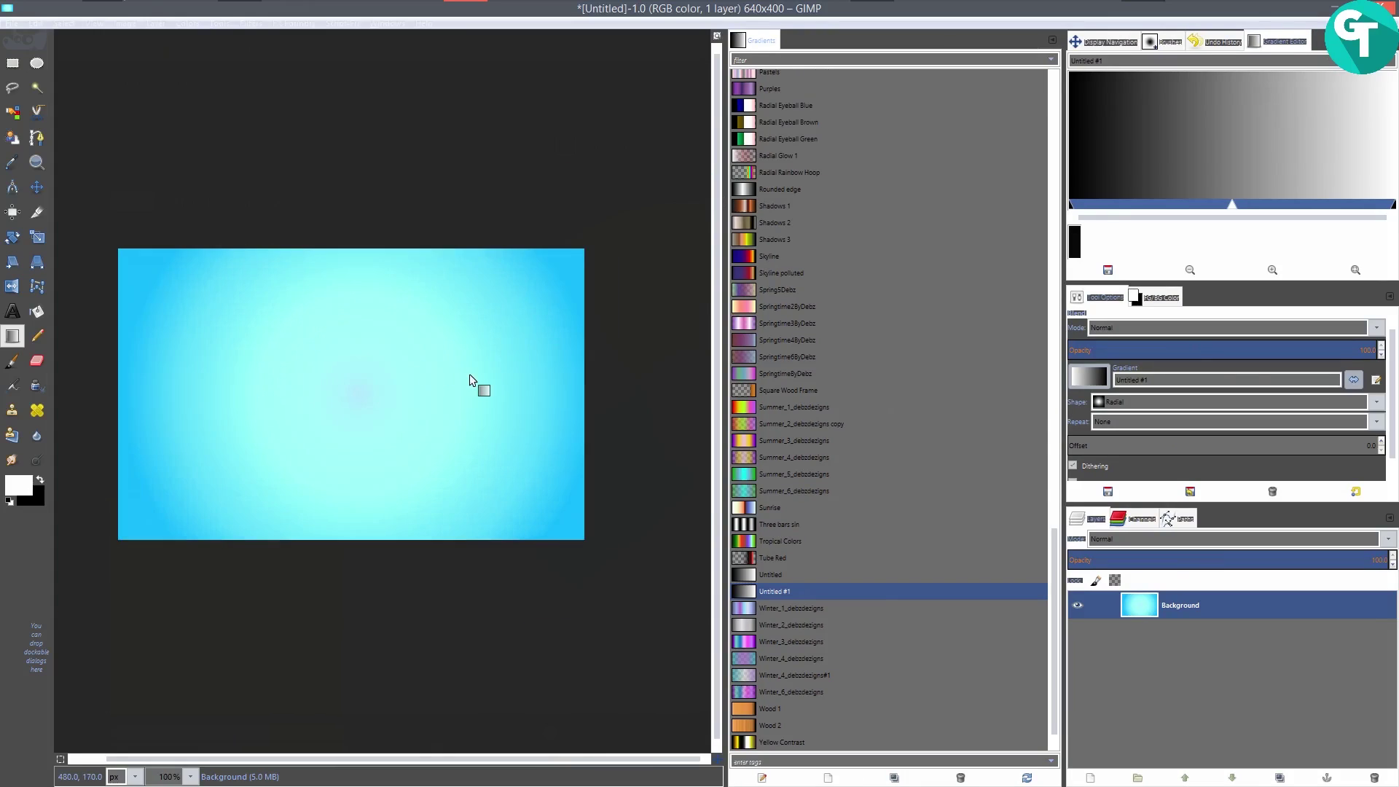
pyautogui.scroll(1, 454, 365)
pyautogui.scroll(-1, 456, 365)
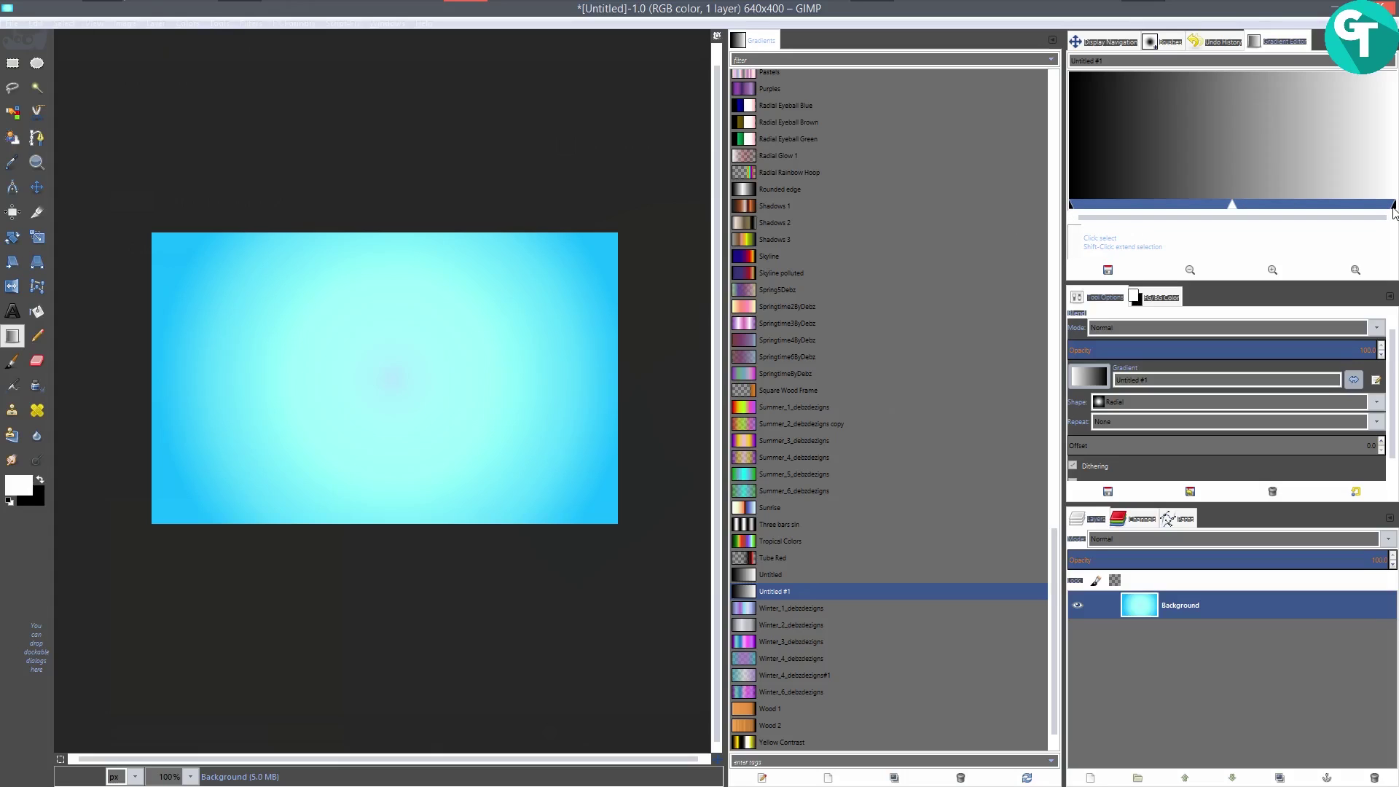
pyautogui.moveTo(1232, 204)
pyautogui.mouseDown()
pyautogui.moveTo(1255, 205)
pyautogui.moveTo(1243, 205)
pyautogui.mouseUp()
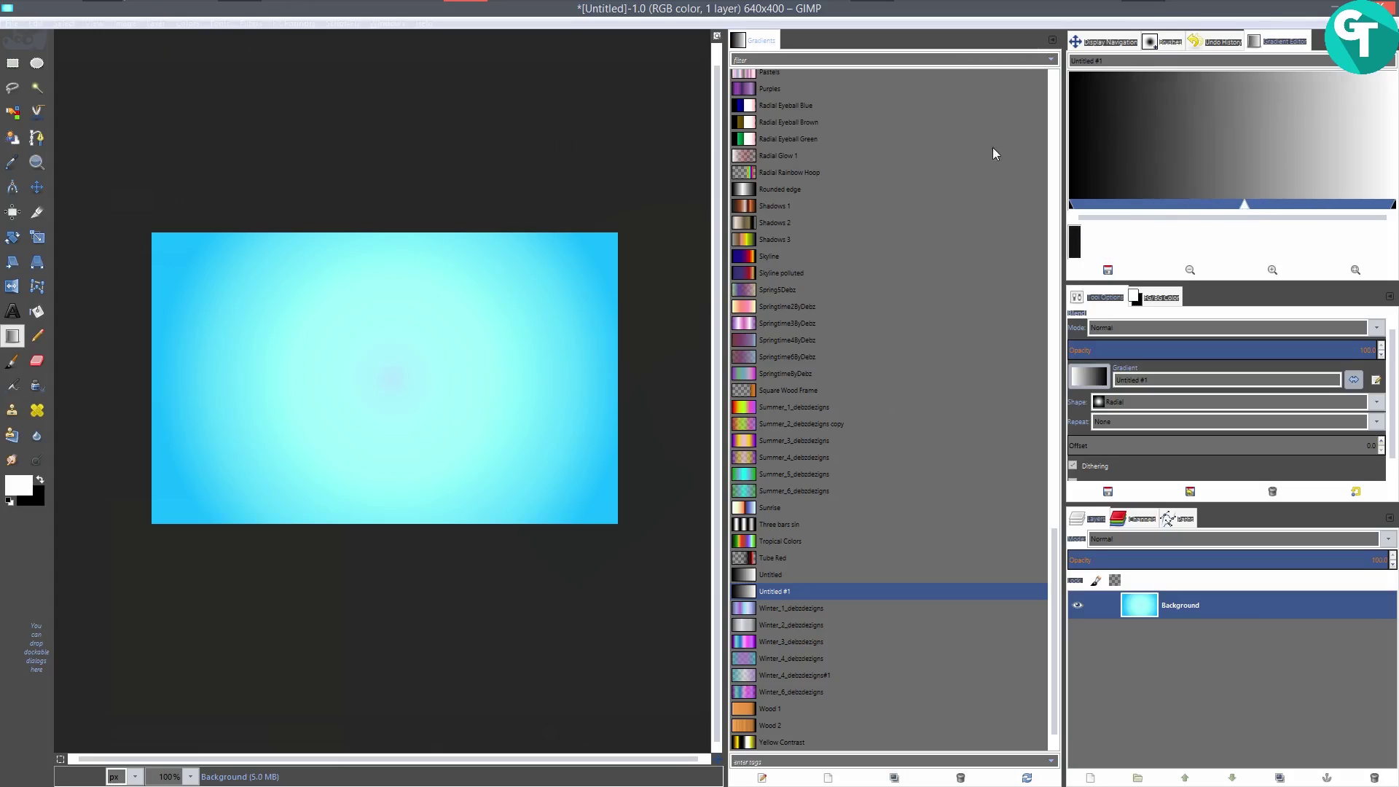
# Open the Left Endpoint's Color dialog for Untitled #1, then switch to Adobe Color CC in Chrome.
pyautogui.rightClick(1069, 206)
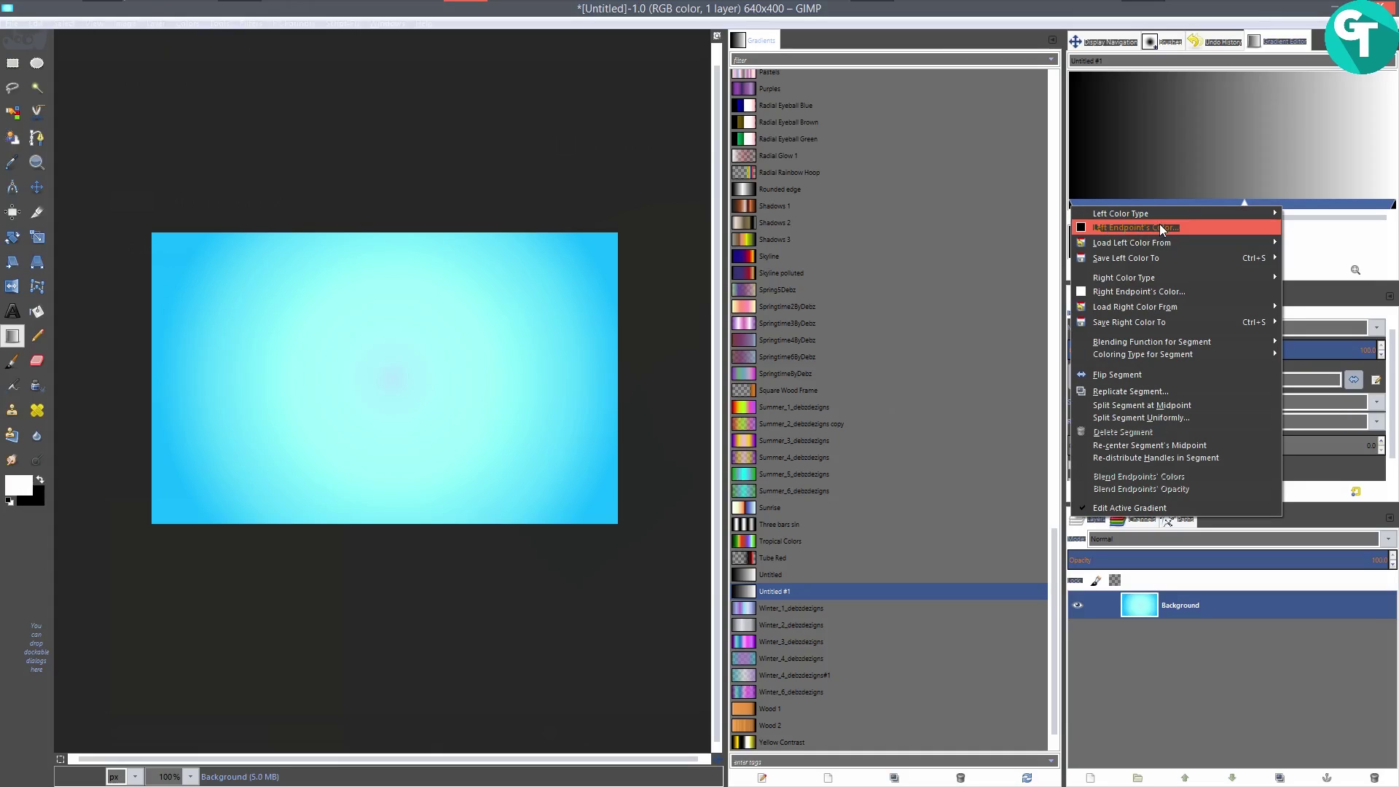
pyautogui.moveTo(1143, 212)
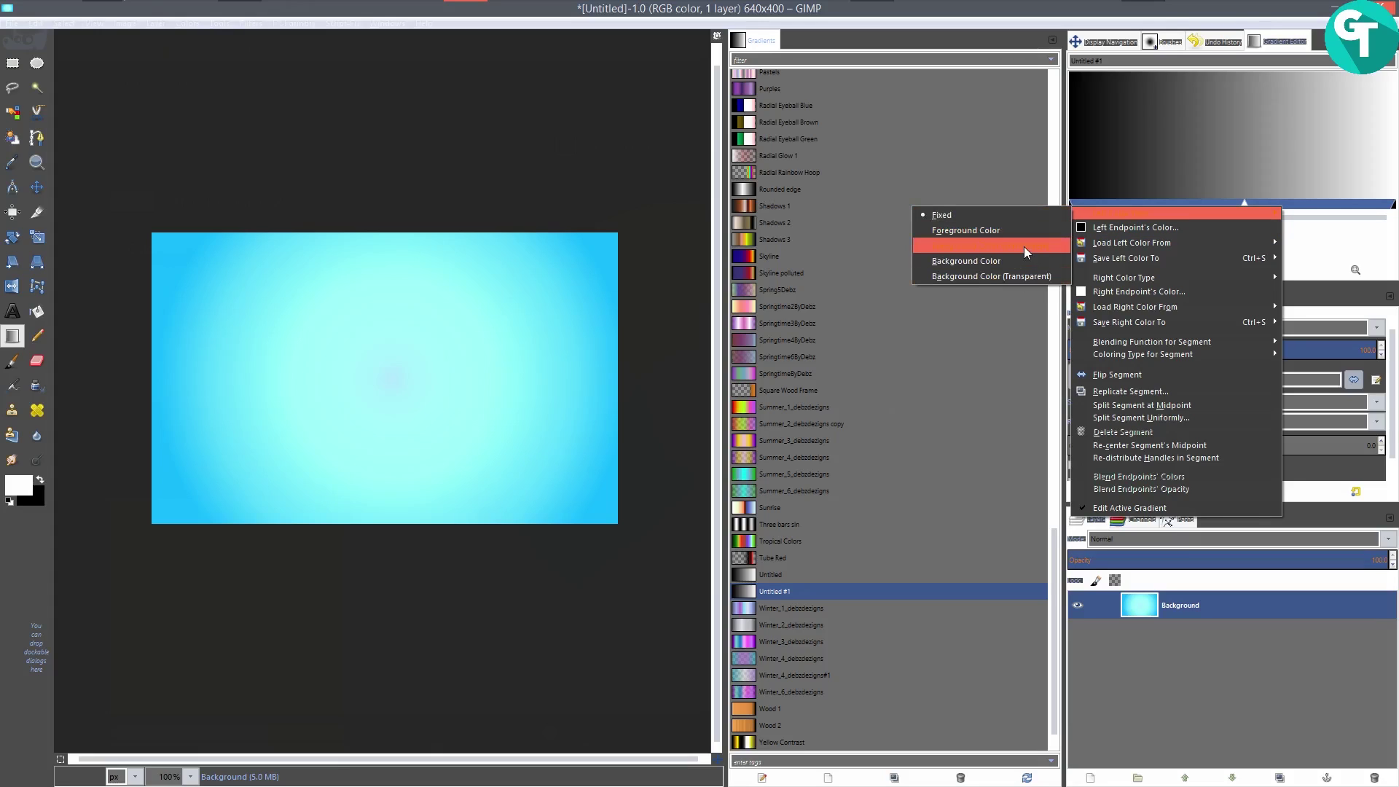
pyautogui.click(1113, 226)
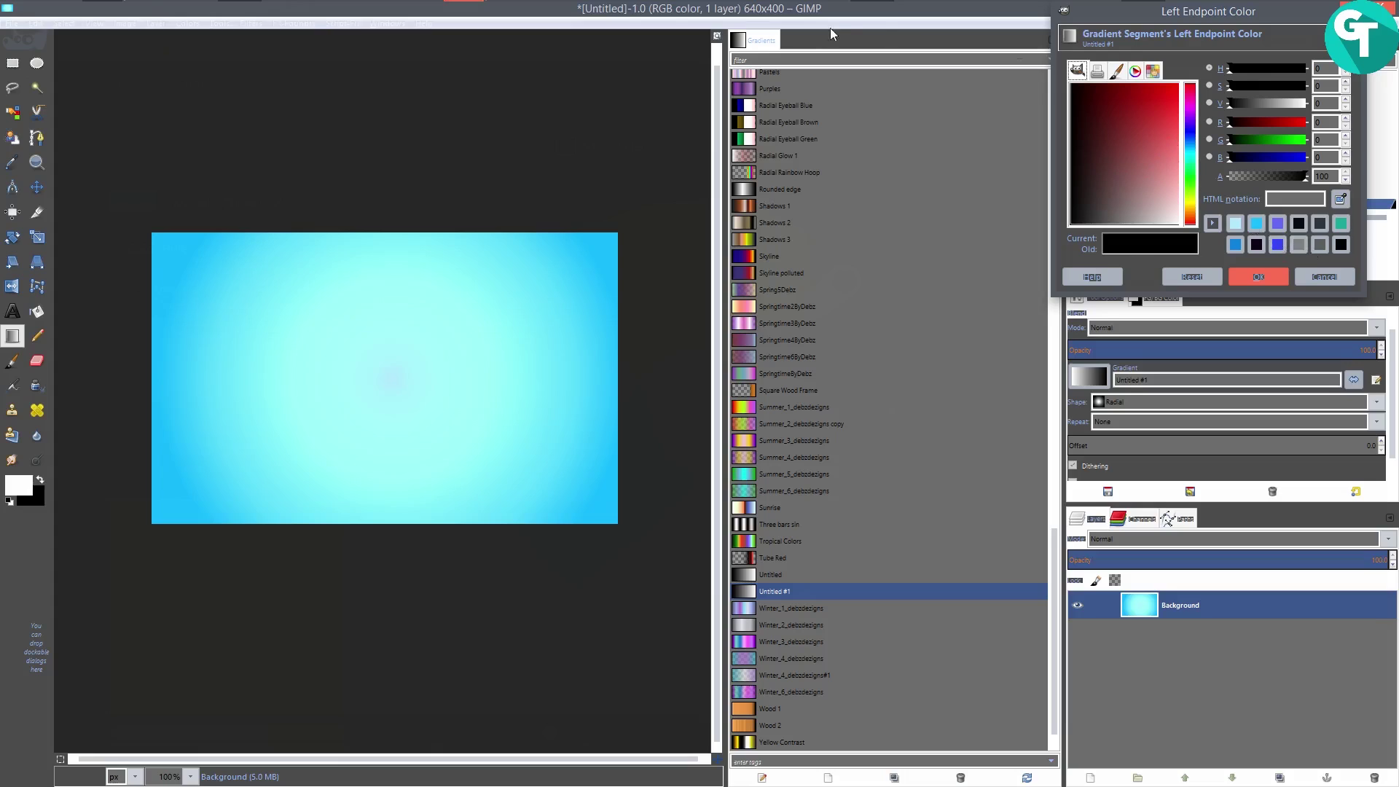
pyautogui.moveTo(719, 3)
pyautogui.click(882, 15)
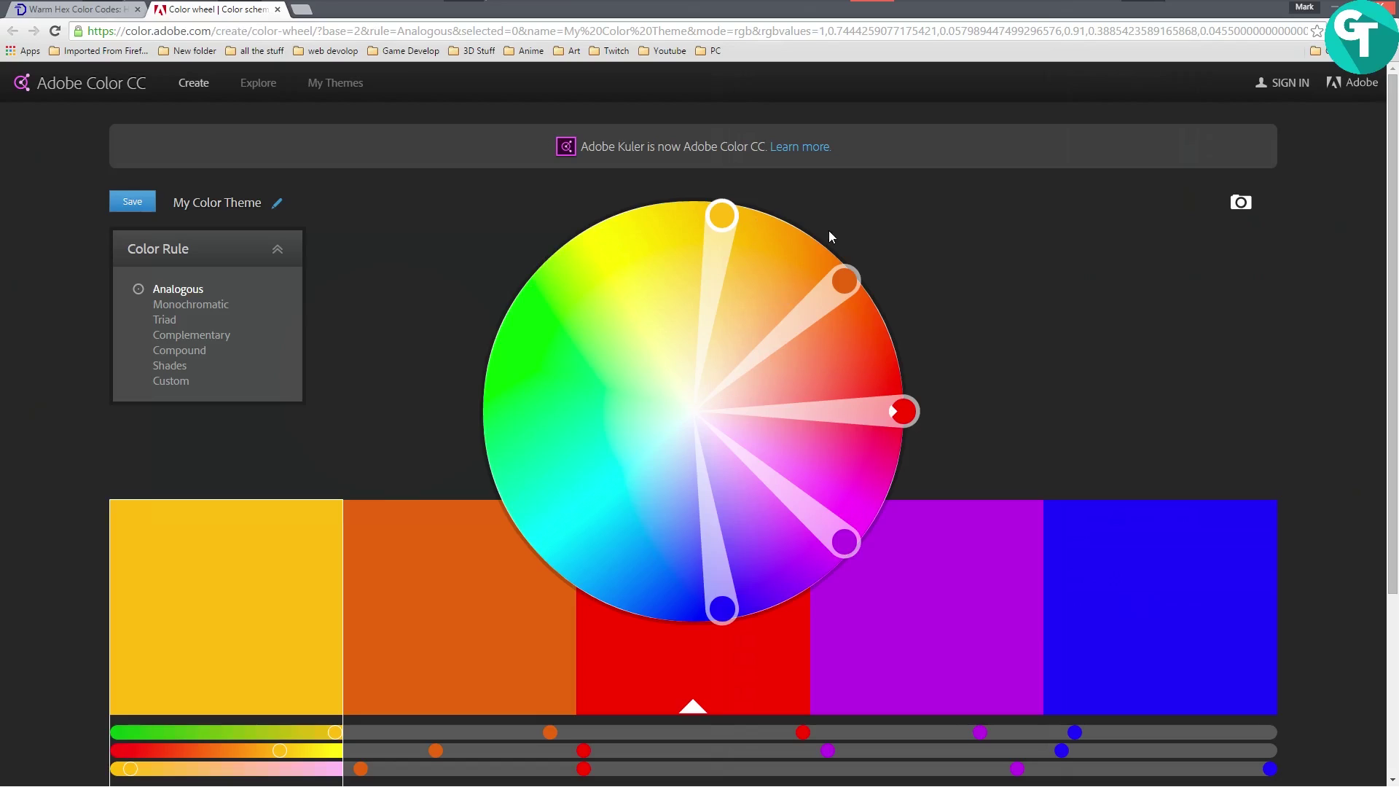
# Shift the Adobe Color theme so its first swatch is green 55FF00, select that hex, and return to GIMP.
pyautogui.moveTo(720, 216); pyautogui.dragTo(462, 279)
pyautogui.scroll(-3, 1101, 261)
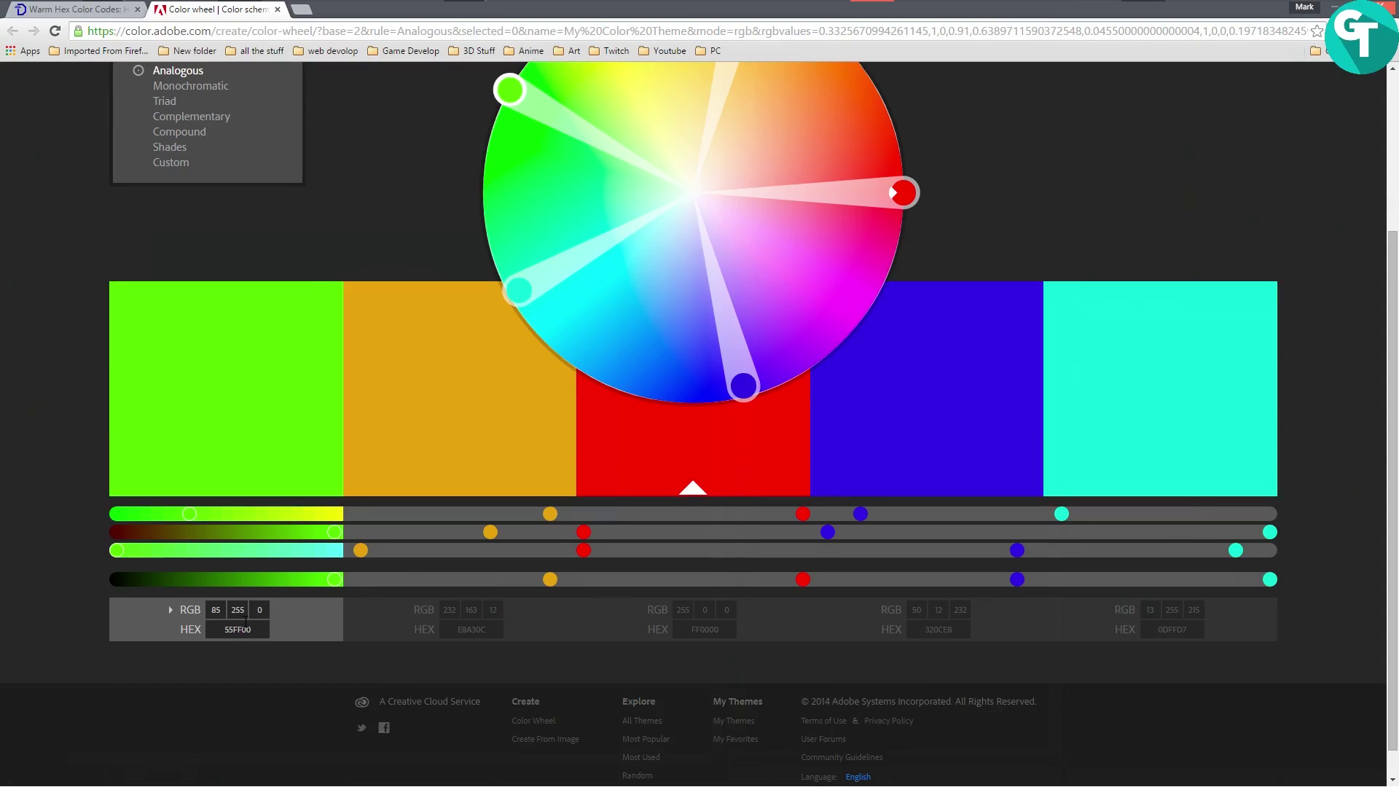
pyautogui.click(256, 632)
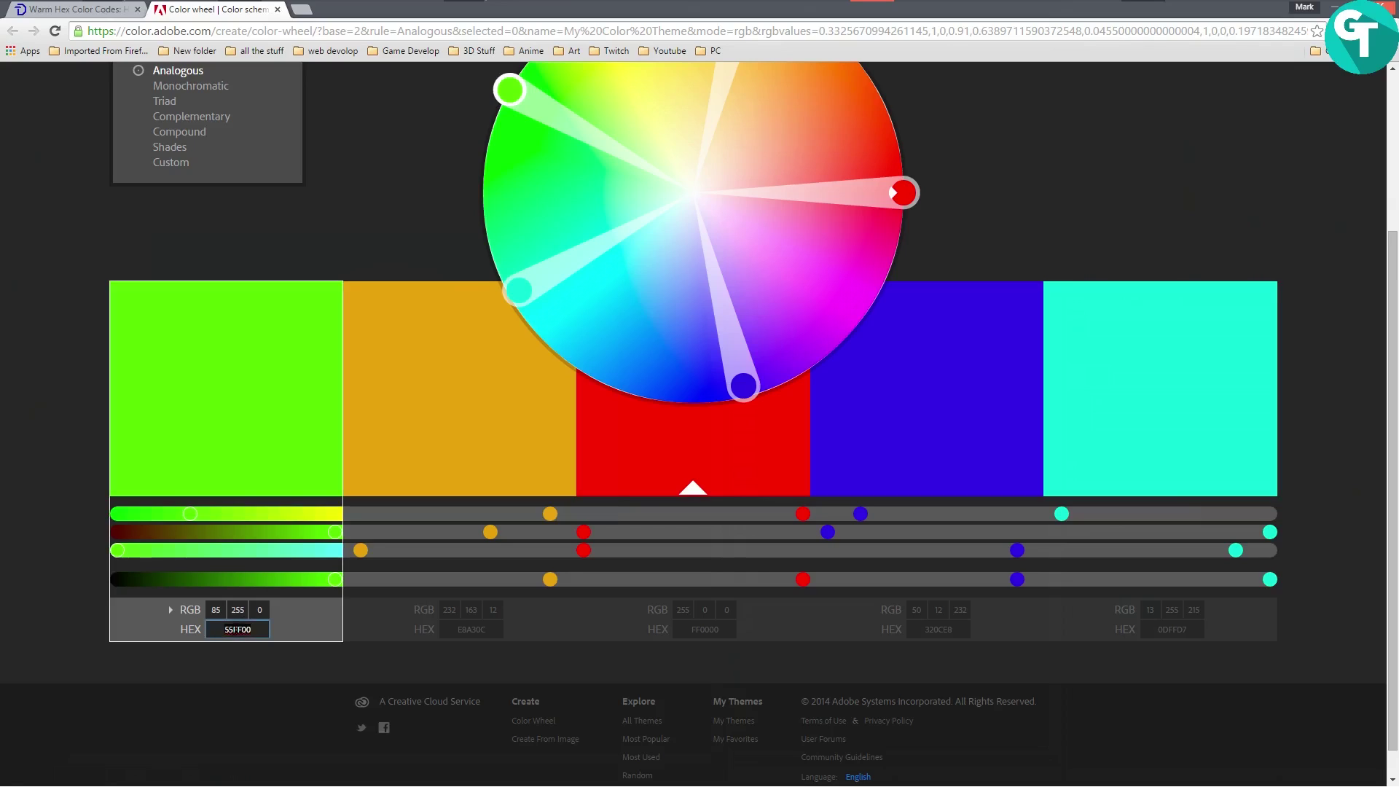
pyautogui.moveTo(1182, 6)
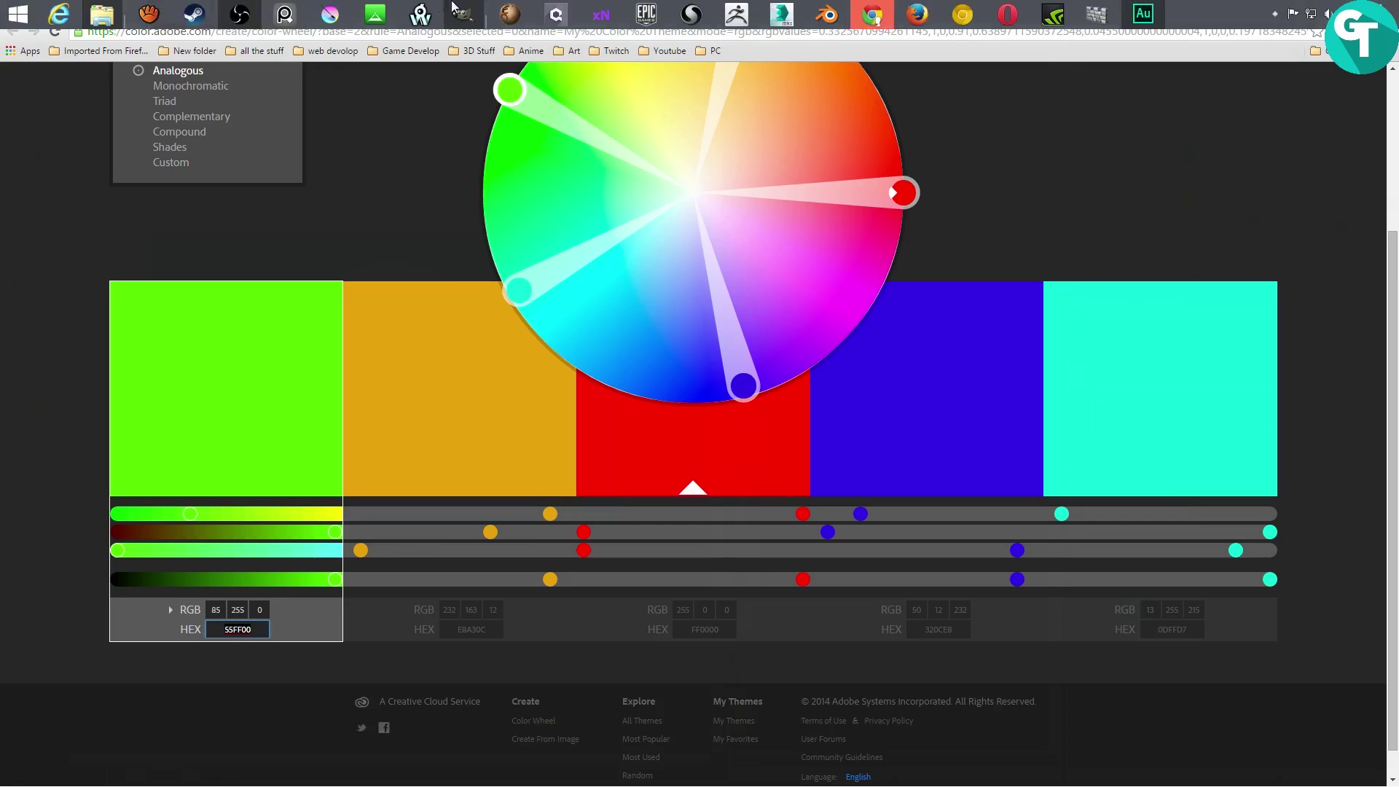
pyautogui.moveTo(462, 11)
pyautogui.click(430, 95)
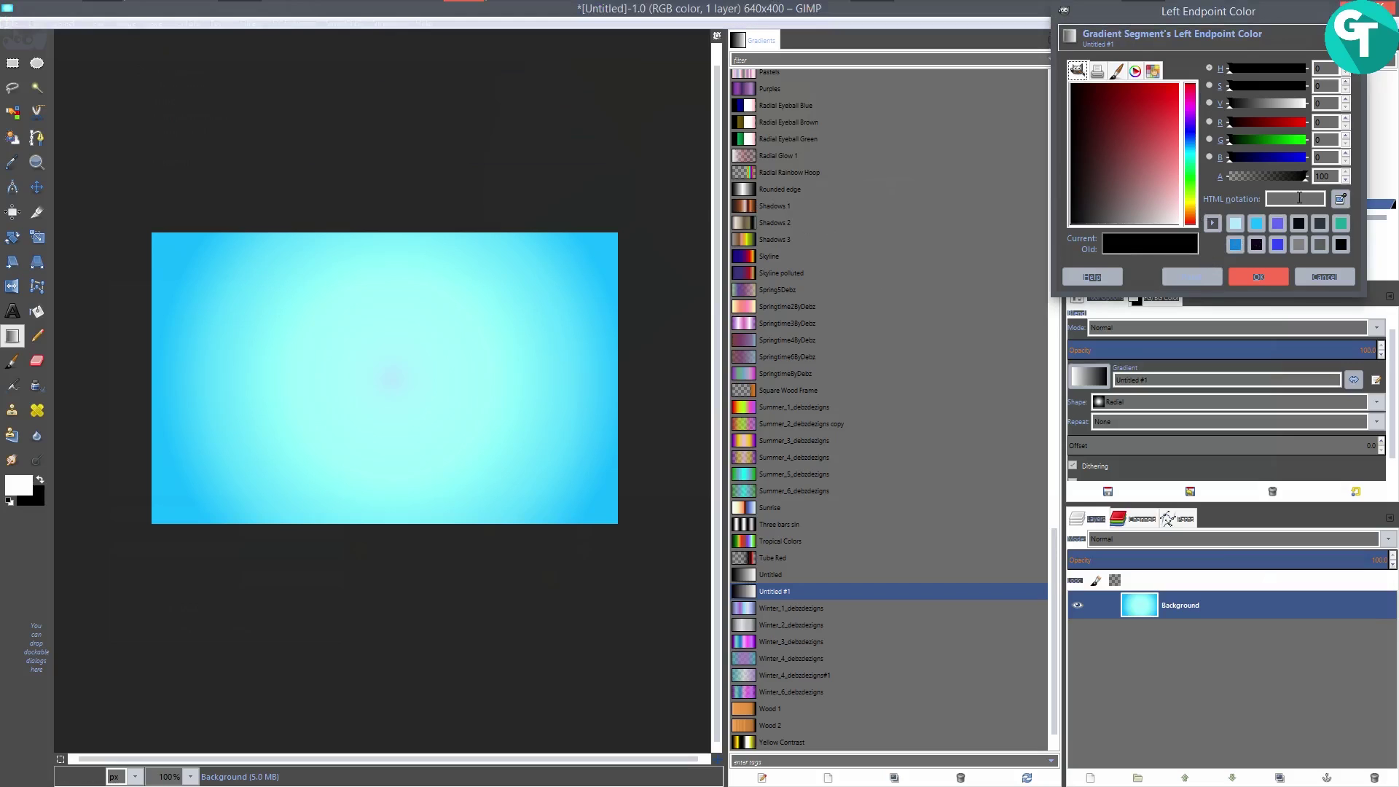
# Set the gradient's left endpoint colour to green 55FF00.
pyautogui.write('55FF00')
pyautogui.press('Return')
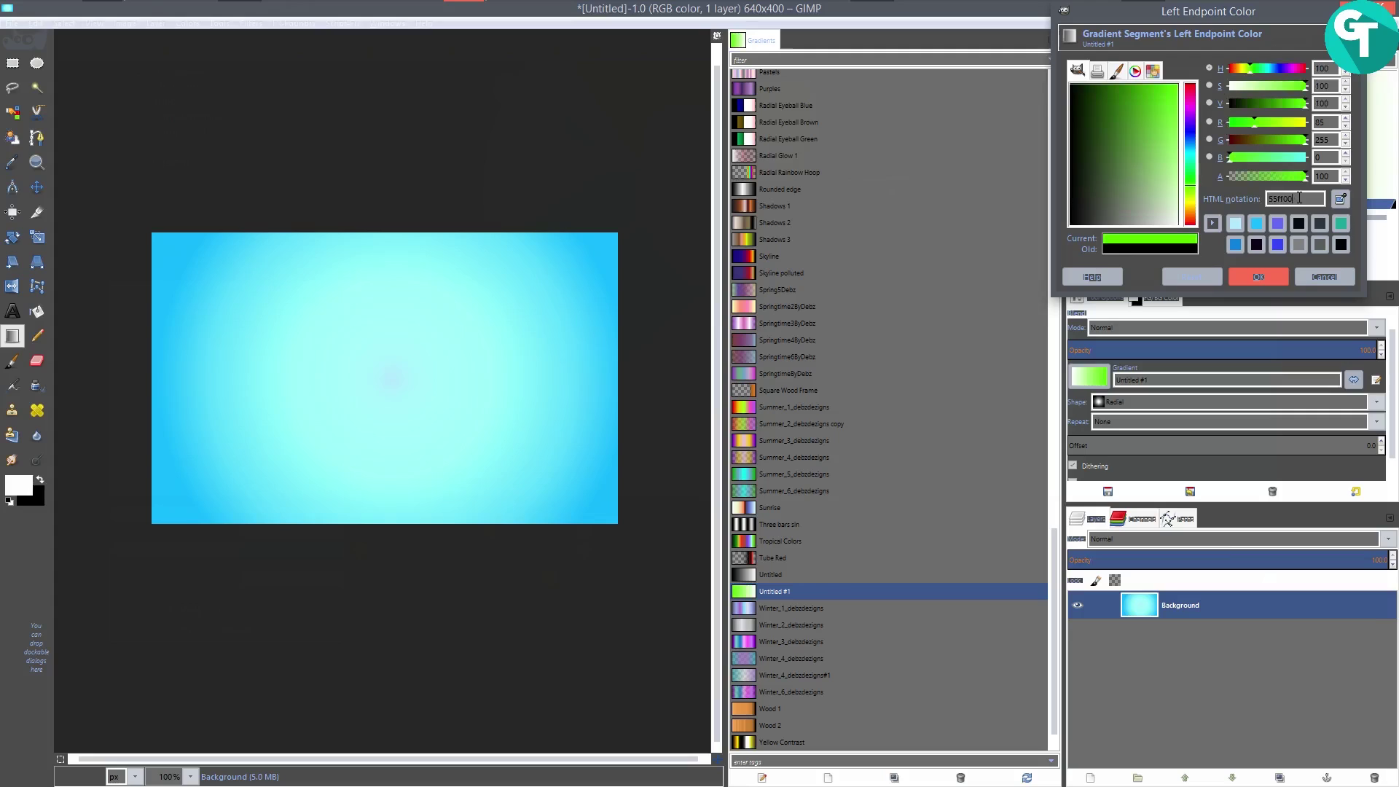
pyautogui.click(1269, 278)
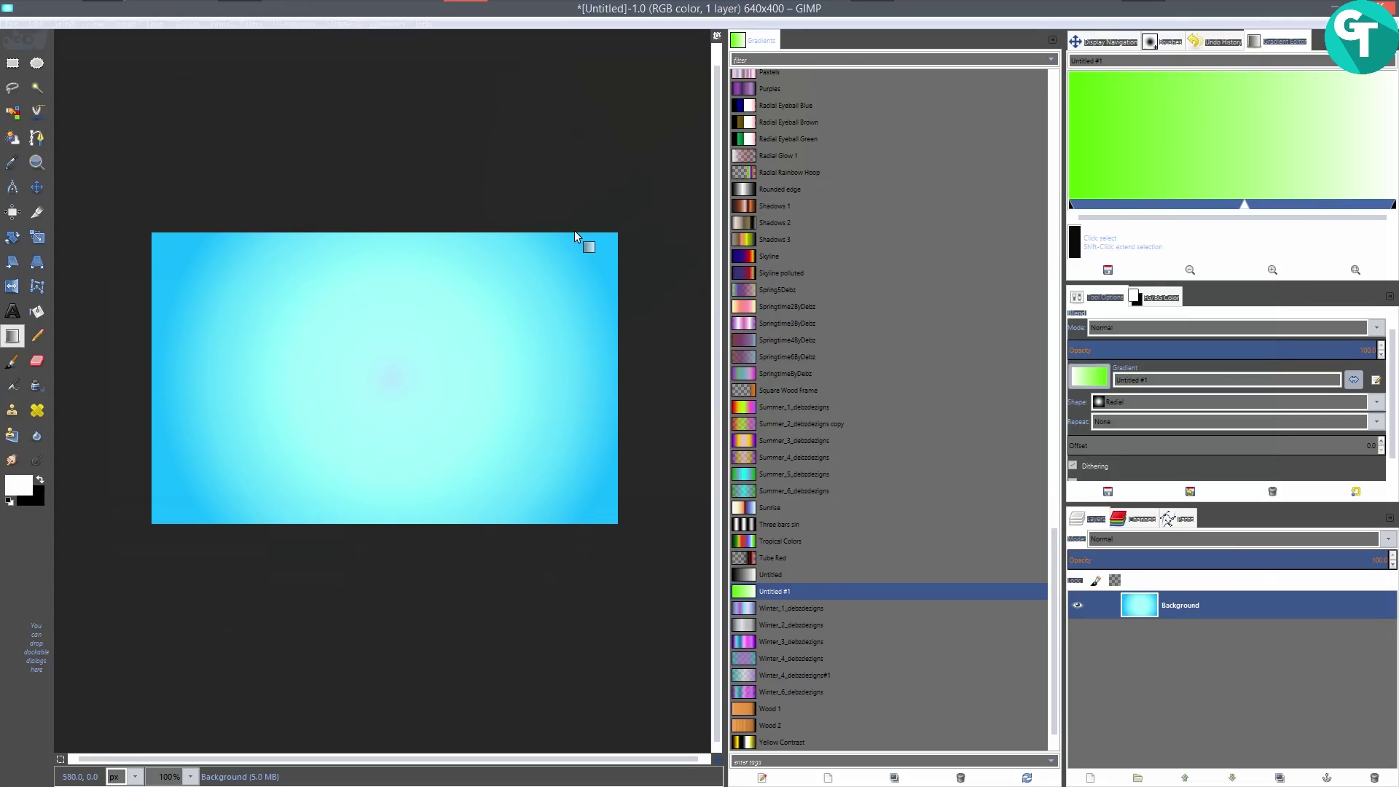
# In Adobe Color CC, select the cyan swatch and its hex code 0DFFD7.
pyautogui.hotkey('alt', 'Tab')
pyautogui.hotkey('alt', 'Tab')
pyautogui.hotkey('alt', 'Tab')
pyautogui.hotkey('alt', 'Tab')
pyautogui.hotkey('alt', 'Tab')
pyautogui.hotkey('alt', 'Tab')
pyautogui.hotkey('alt', 'Tab')
pyautogui.hotkey('alt', 'Tab')
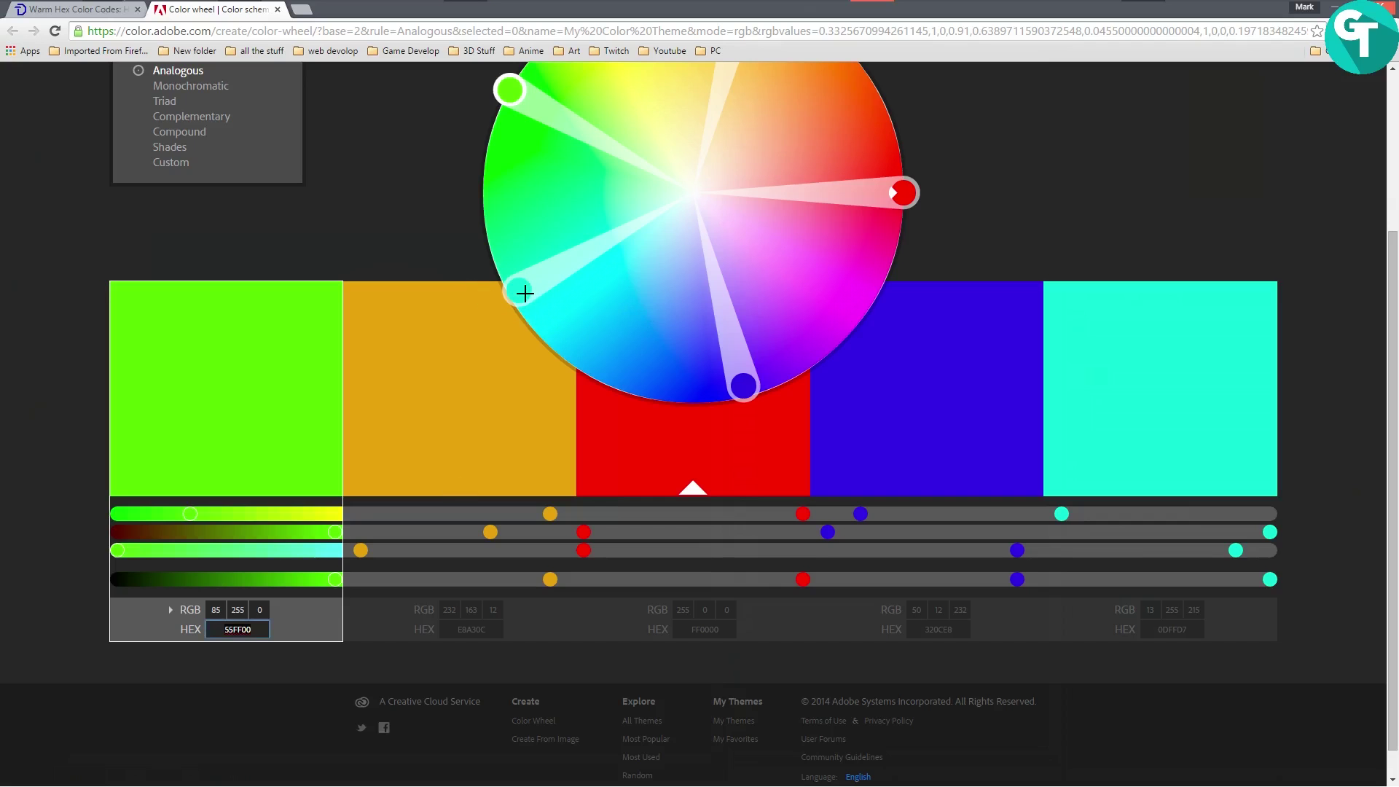
pyautogui.click(525, 293)
pyautogui.click(1186, 629)
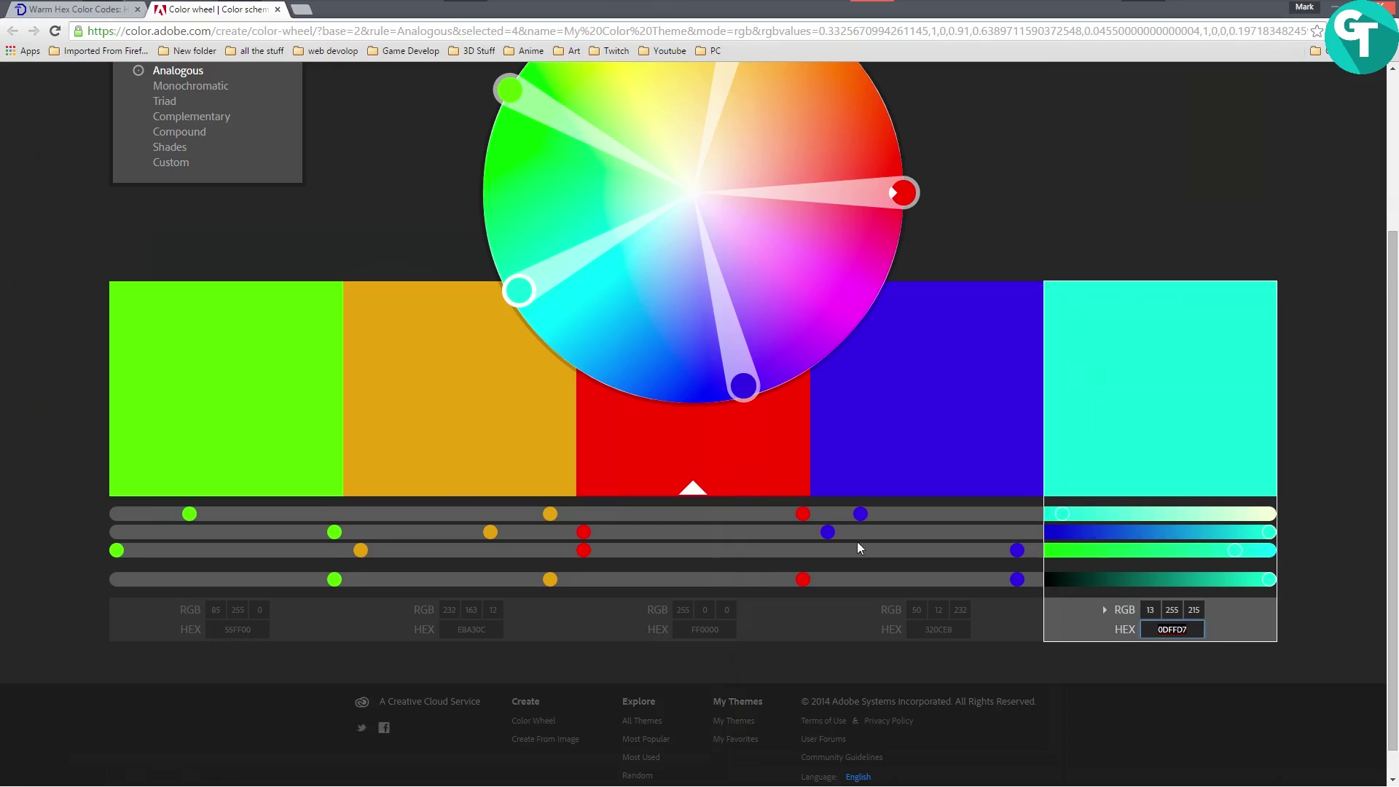
pyautogui.hotkey('alt', 'Tab')
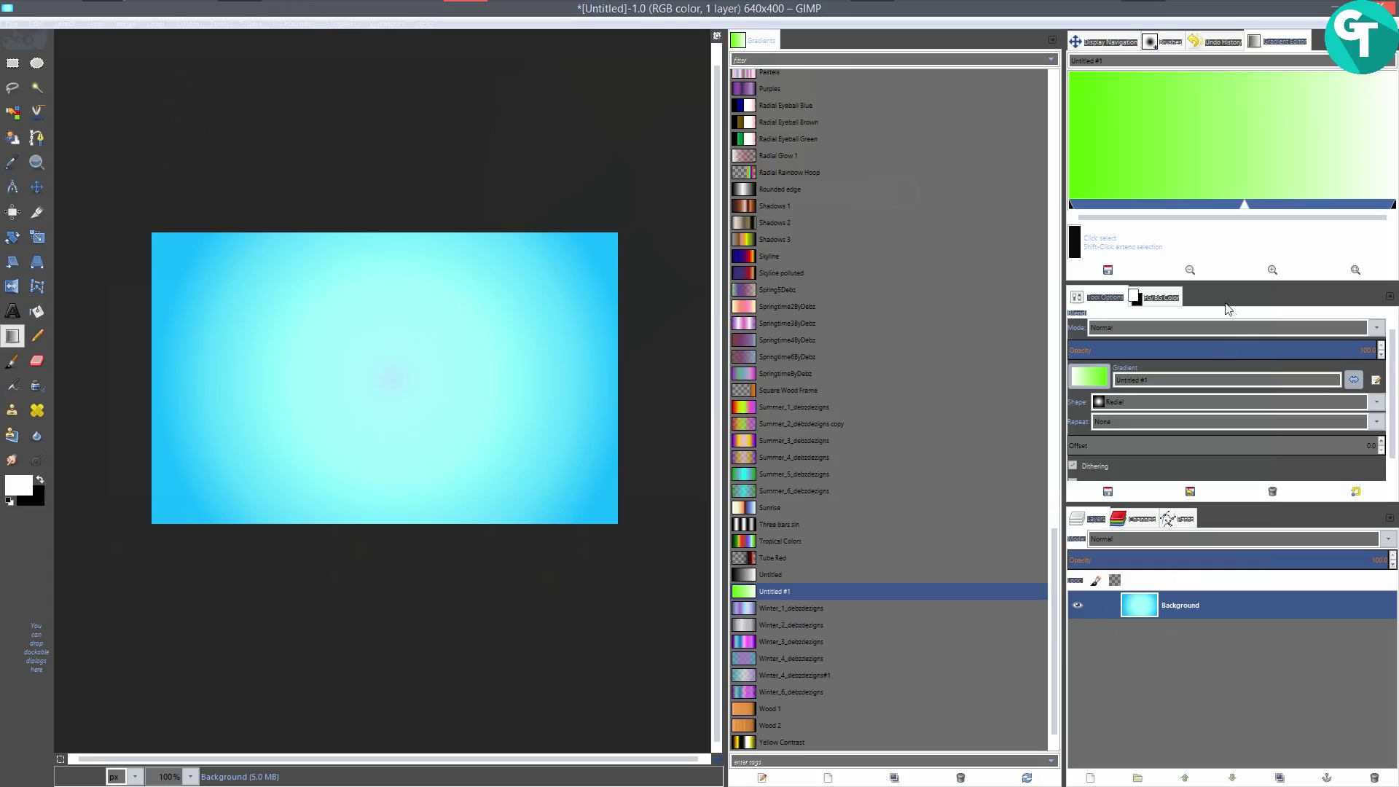
# Set the right endpoint colour to 0DFFD7 and nudge the midpoint slightly left.
pyautogui.rightClick(1392, 208)
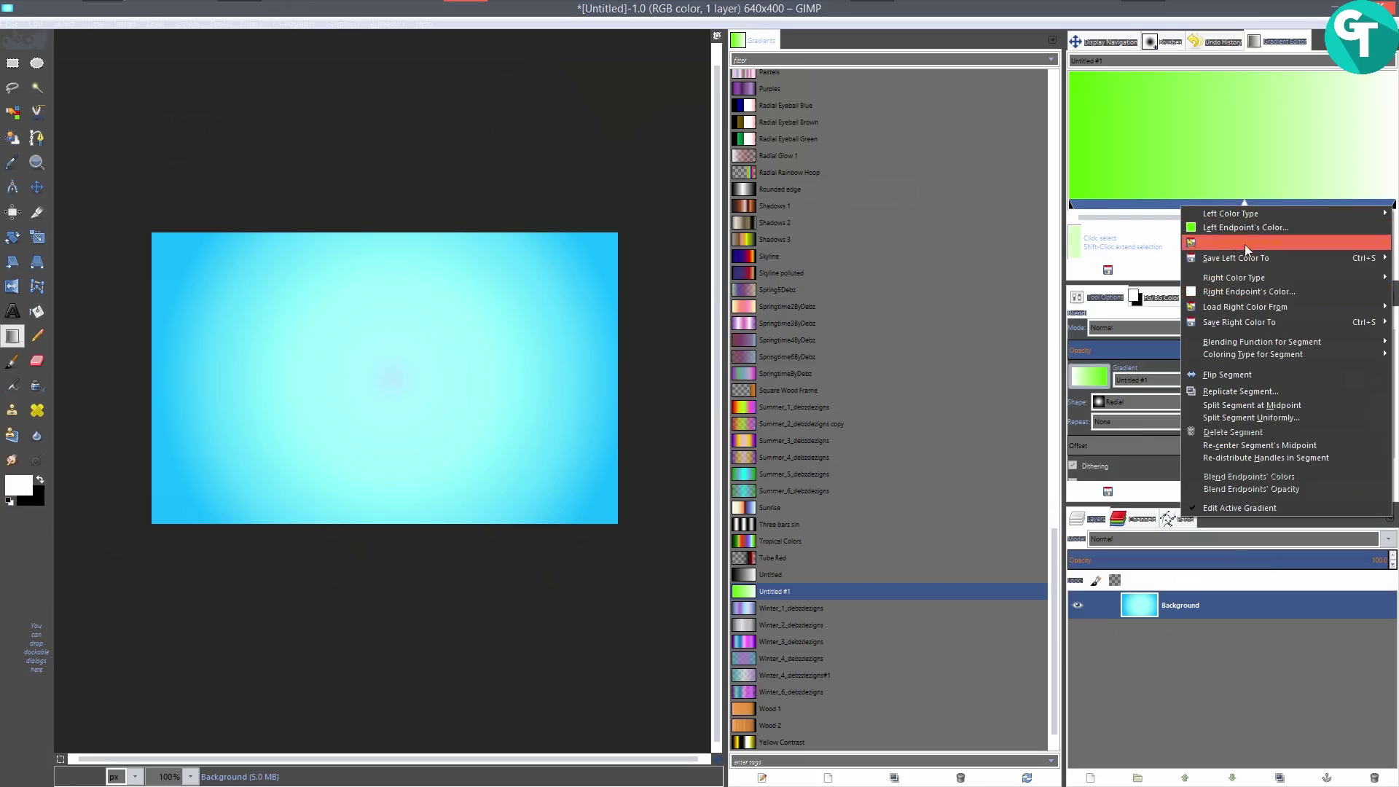
pyautogui.click(1263, 291)
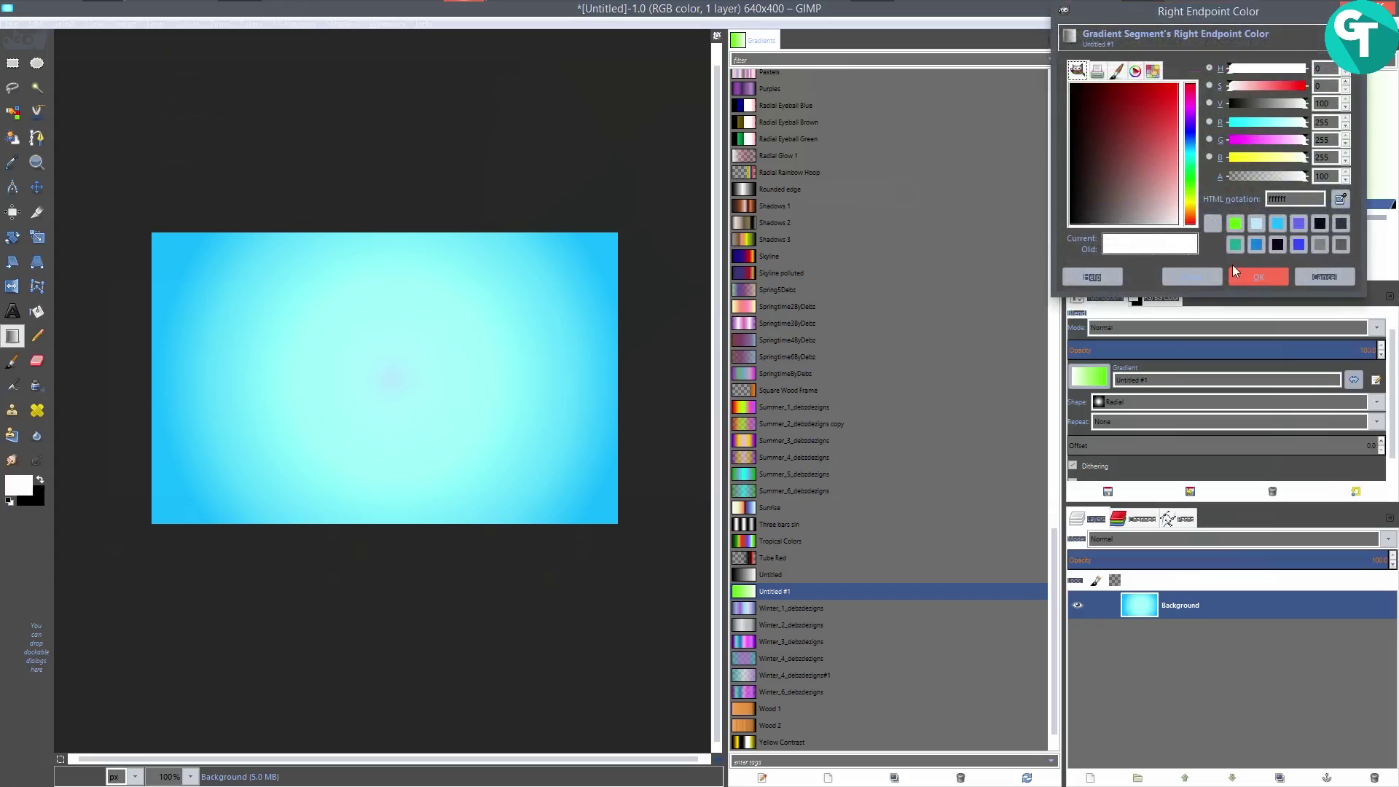
pyautogui.write('0DFFD7')
pyautogui.press('Return')
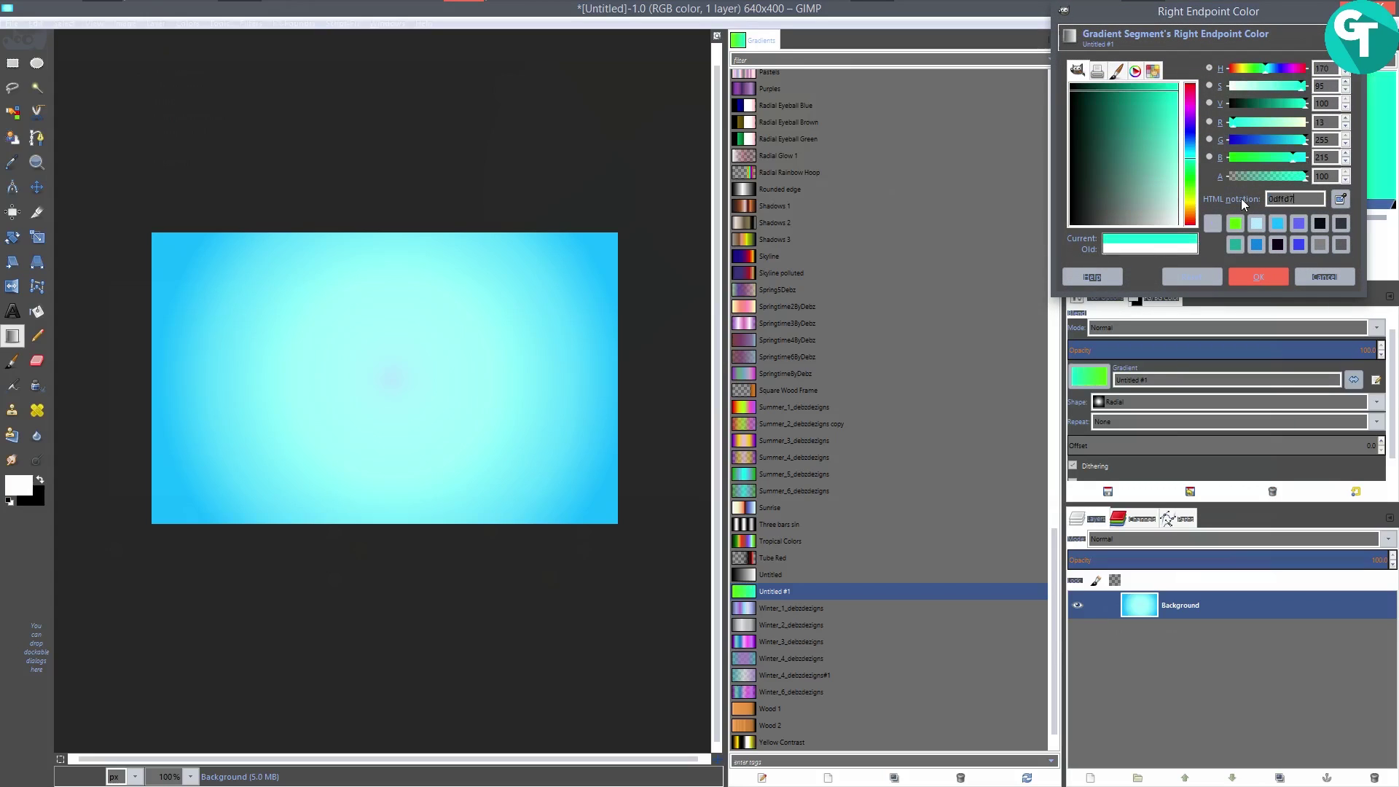
pyautogui.click(1255, 277)
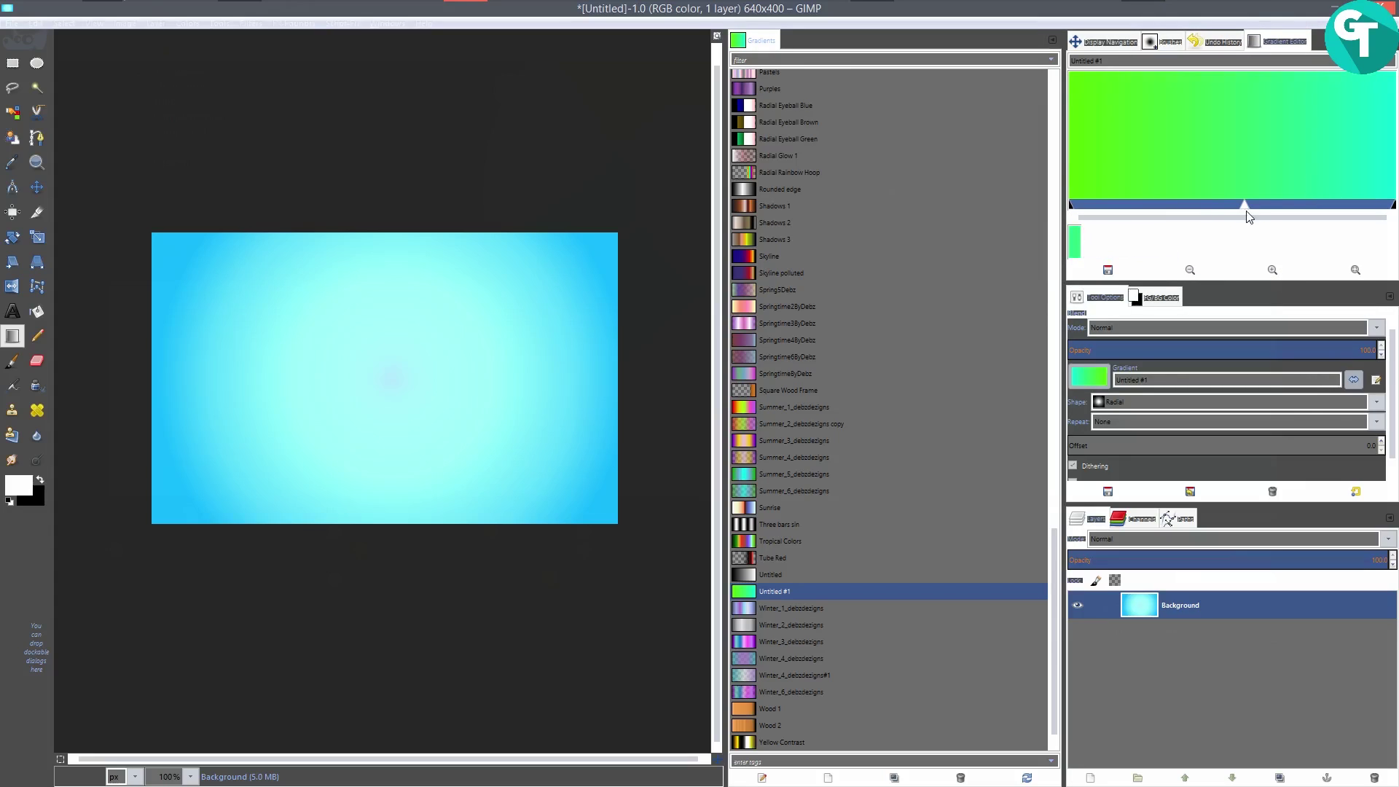
pyautogui.moveTo(1245, 206)
pyautogui.mouseDown()
pyautogui.moveTo(1215, 207)
pyautogui.moveTo(1231, 209)
pyautogui.mouseUp()
# Set the foreground colour to light cyan 55fee0 in the FG/BG colour picker.
pyautogui.rightClick(1148, 207)
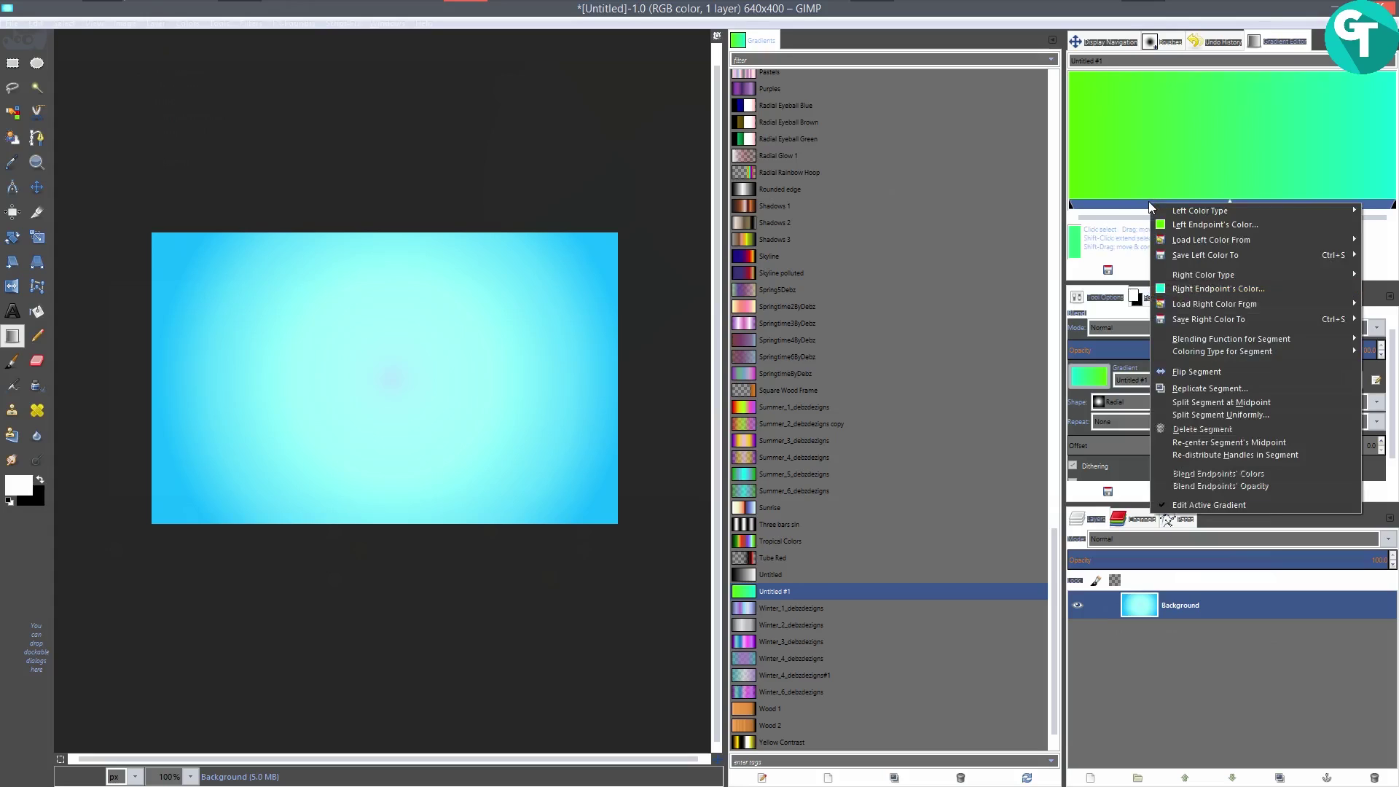
pyautogui.click(1139, 204)
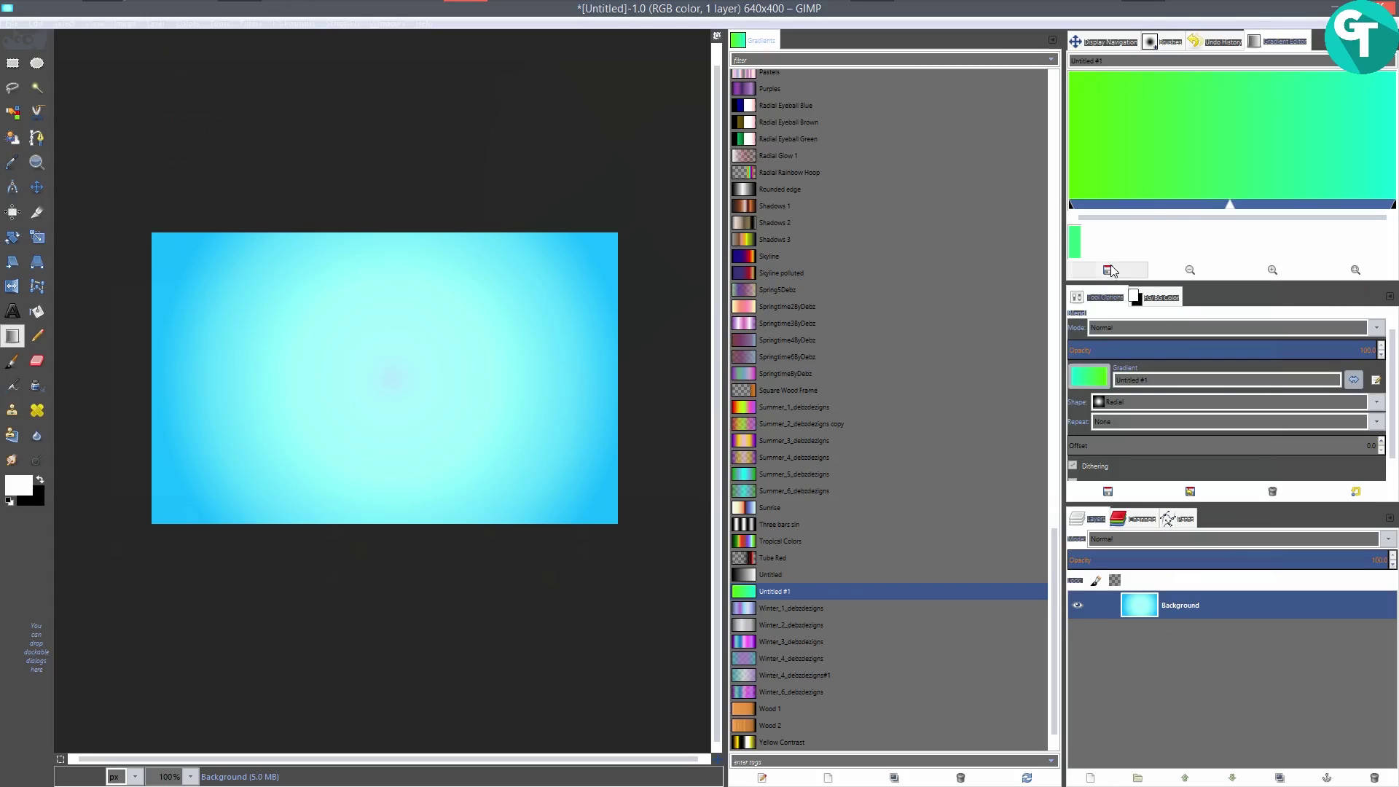
pyautogui.click(1158, 298)
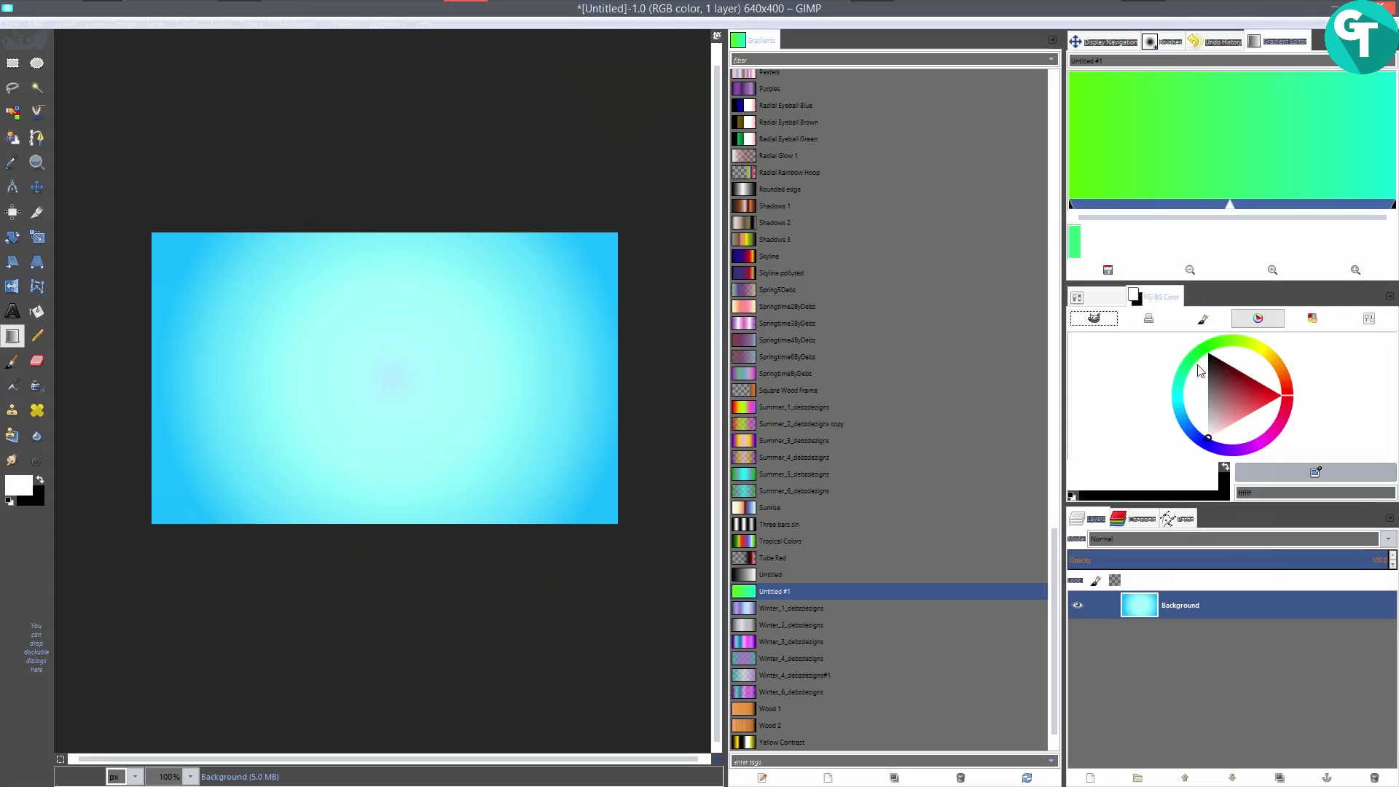
pyautogui.click(1179, 386)
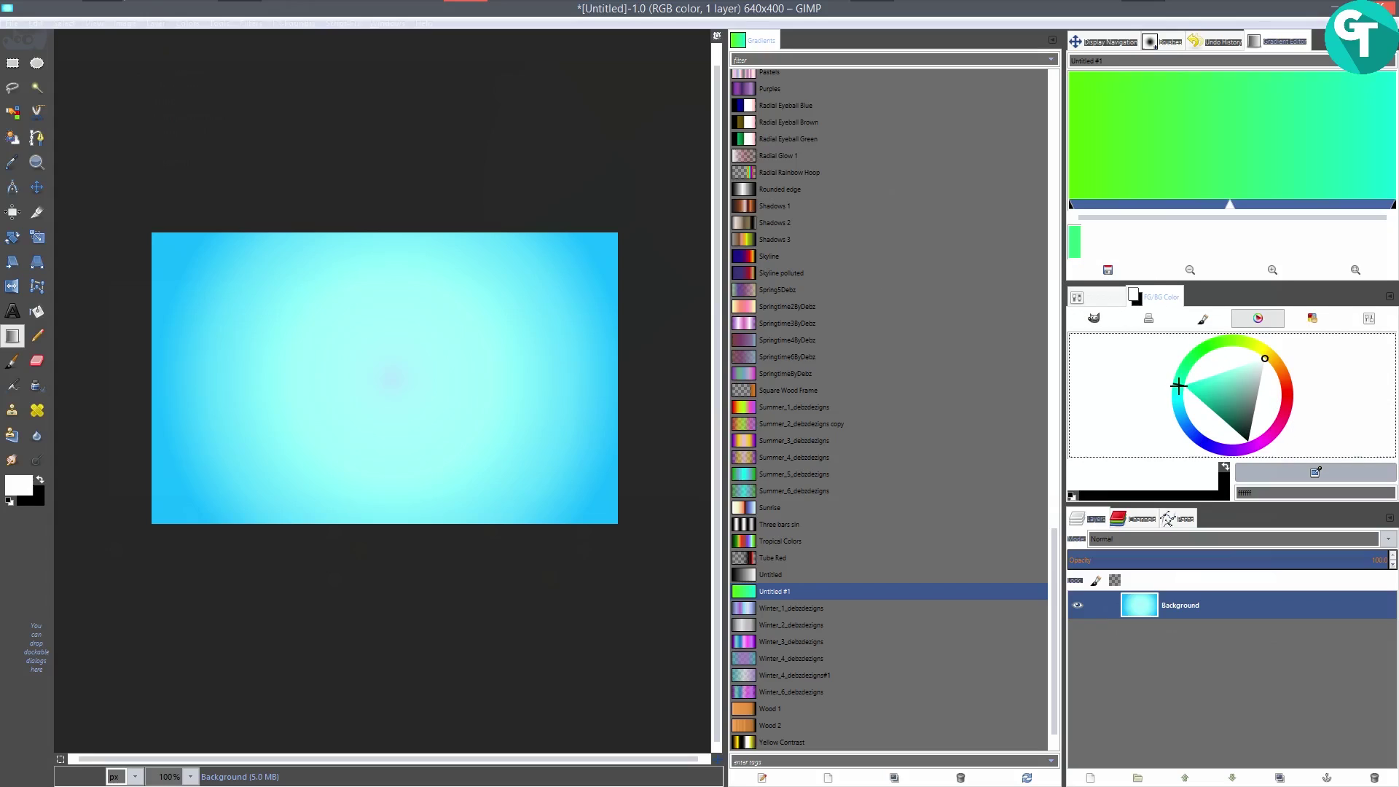
pyautogui.moveTo(1218, 379); pyautogui.dragTo(1213, 377)
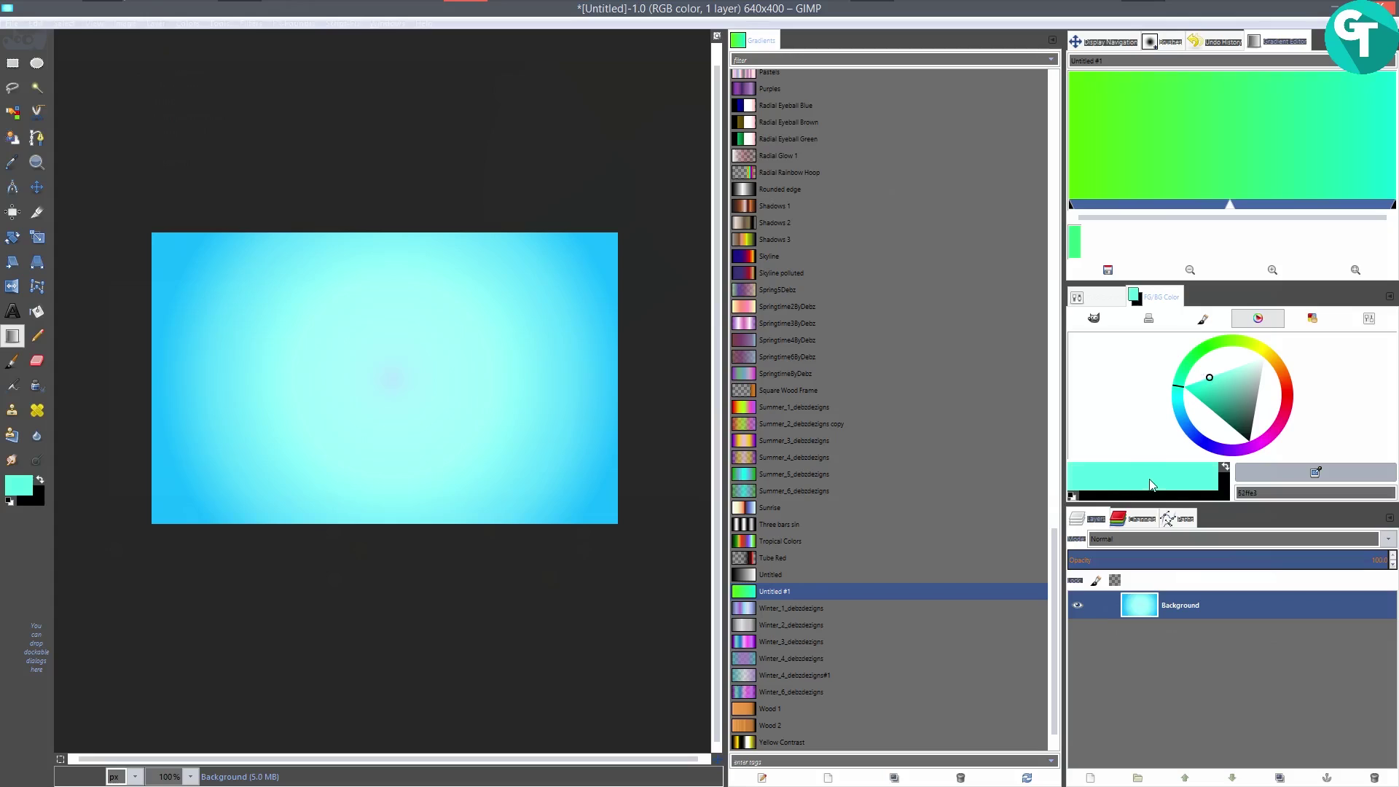
# Drop the cyan foreground into the gradient, then reposition the new stop and midpoints.
pyautogui.moveTo(1149, 483); pyautogui.dragTo(1163, 121)
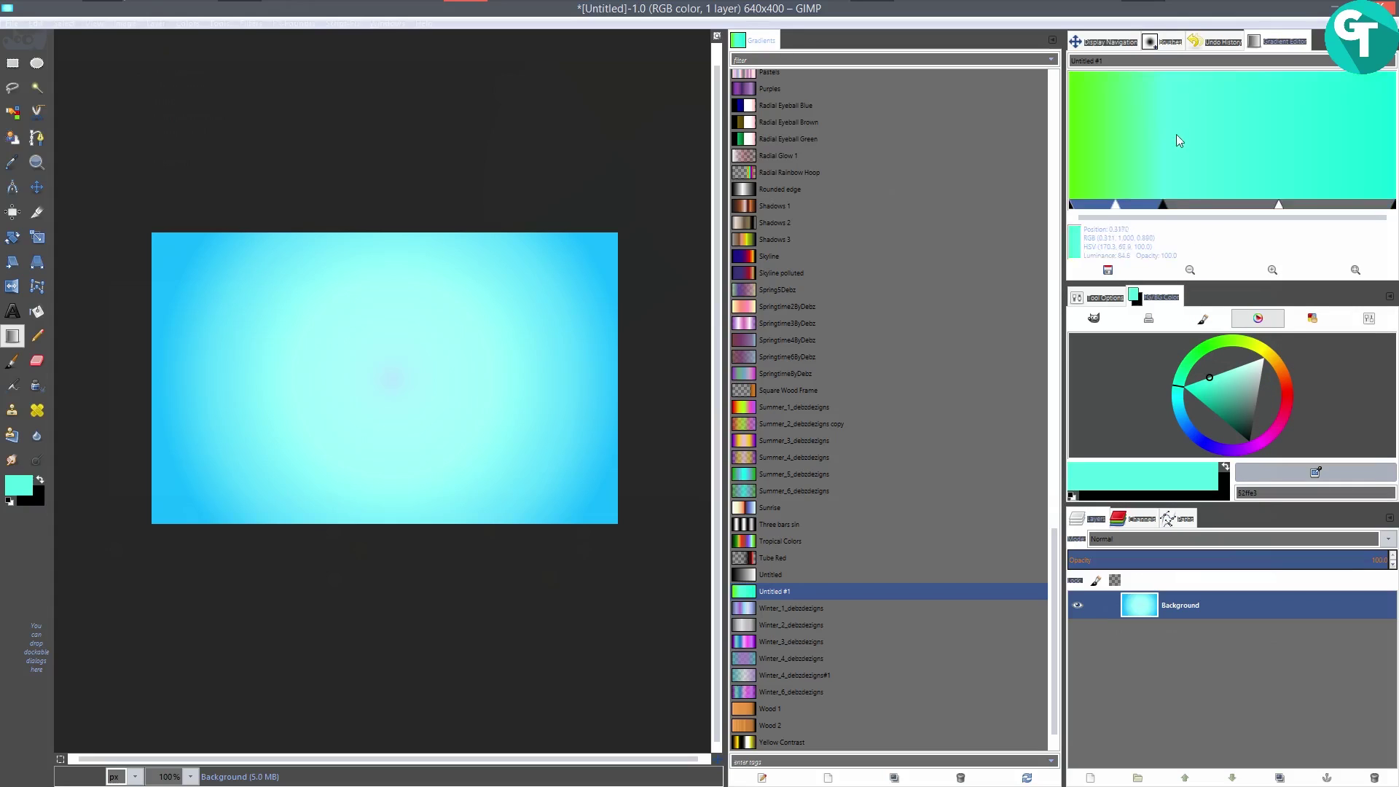
pyautogui.moveTo(1162, 205); pyautogui.dragTo(1243, 208)
pyautogui.moveTo(1121, 205); pyautogui.dragTo(1146, 208)
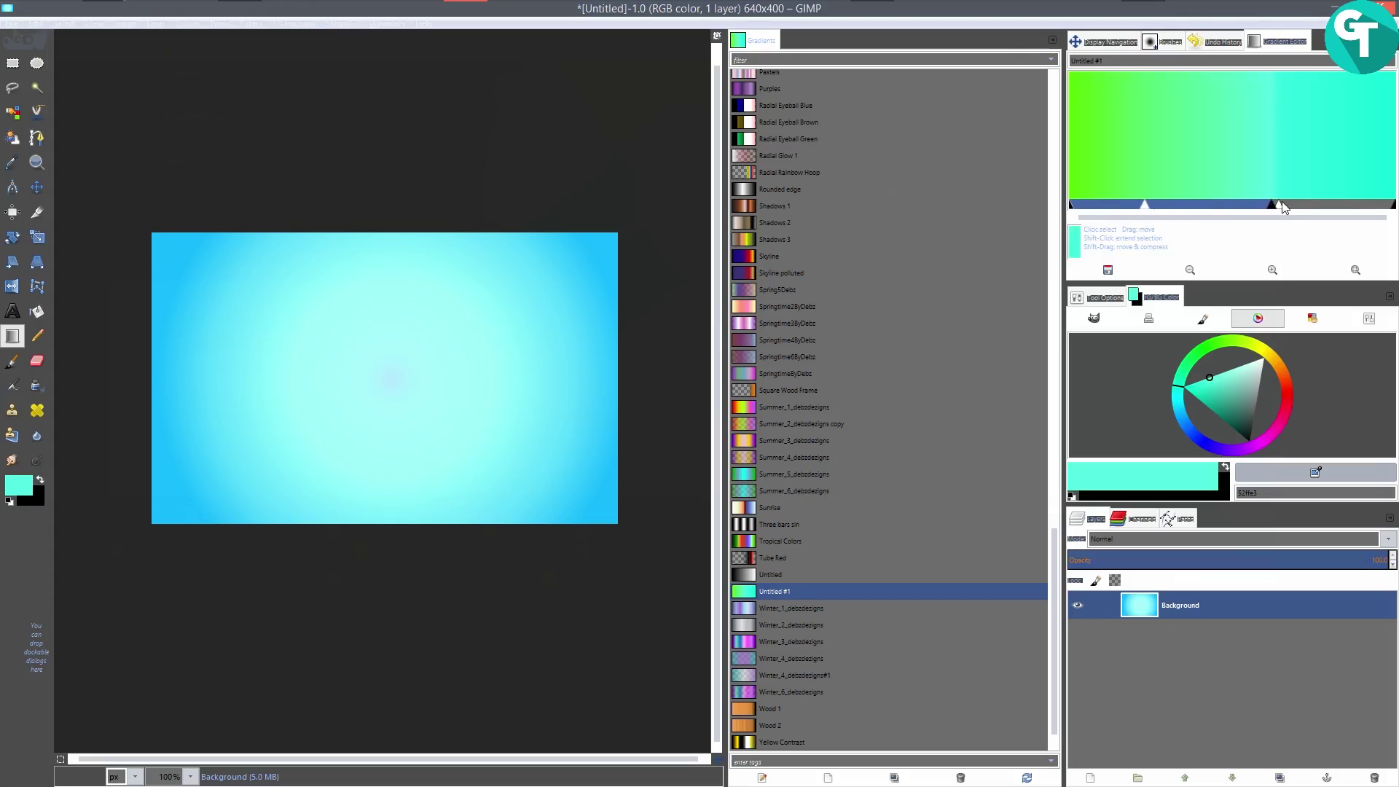
pyautogui.moveTo(1279, 207)
pyautogui.mouseDown()
pyautogui.moveTo(1297, 209)
pyautogui.moveTo(1254, 211)
pyautogui.moveTo(1269, 211)
pyautogui.mouseUp()
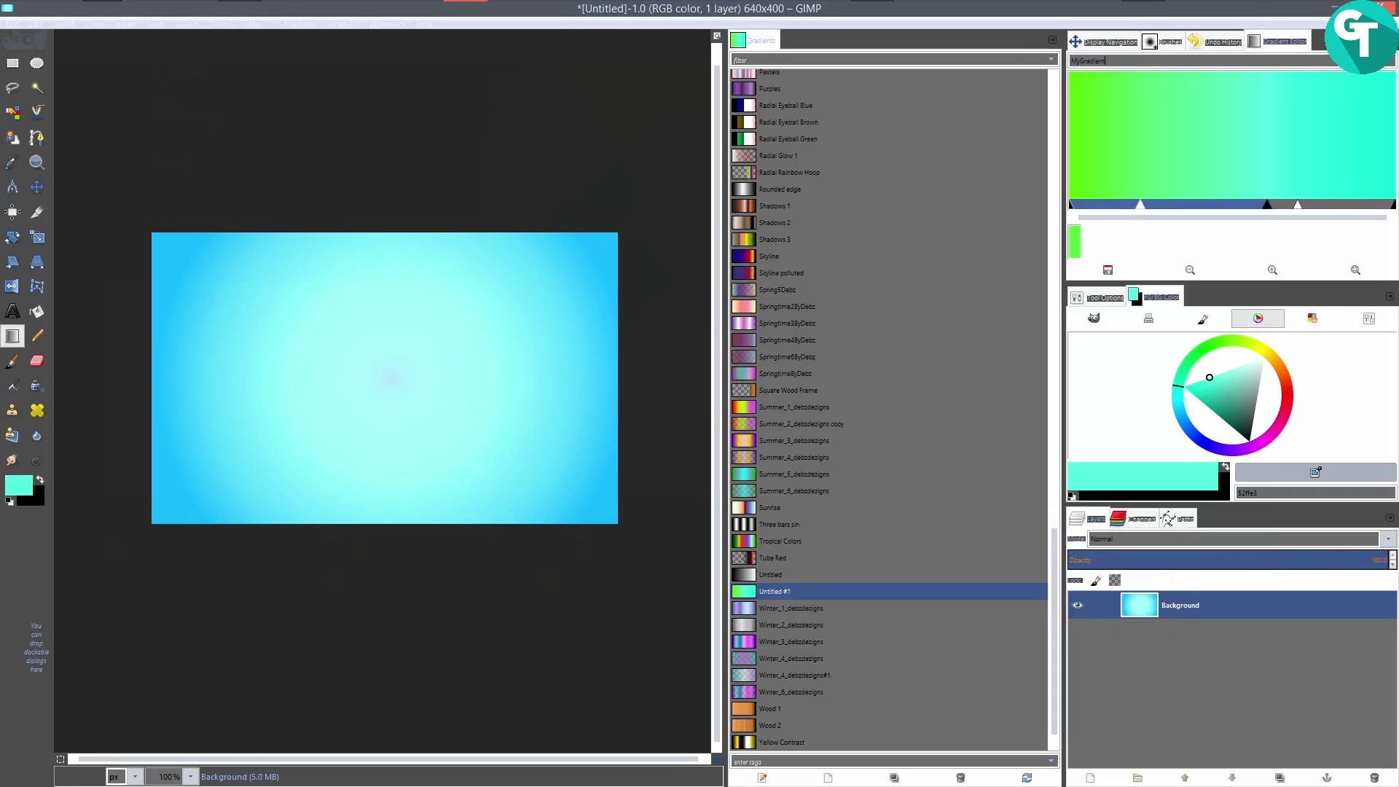
# Name the green-to-cyan gradient MyGradient3 and save it.
pyautogui.press('Return')
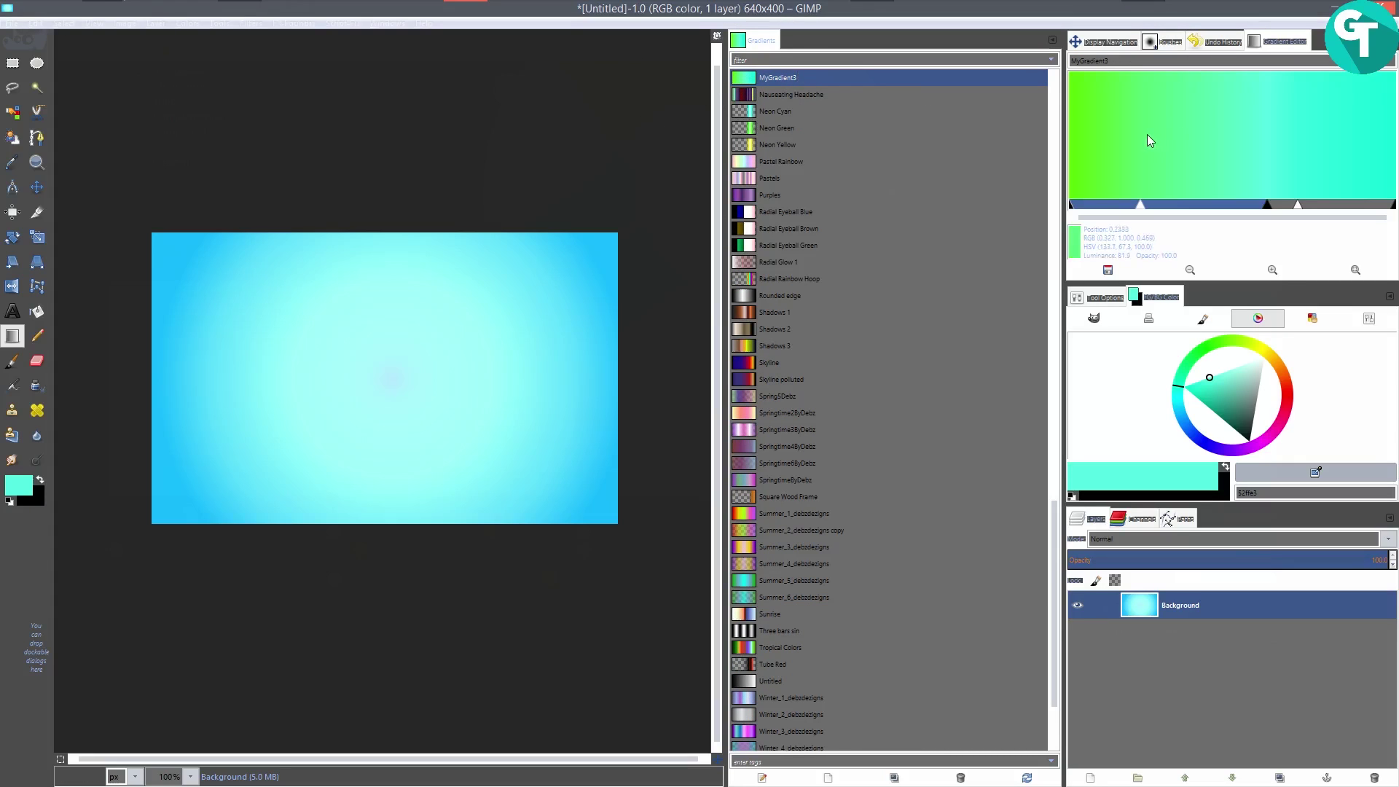
pyautogui.click(1107, 272)
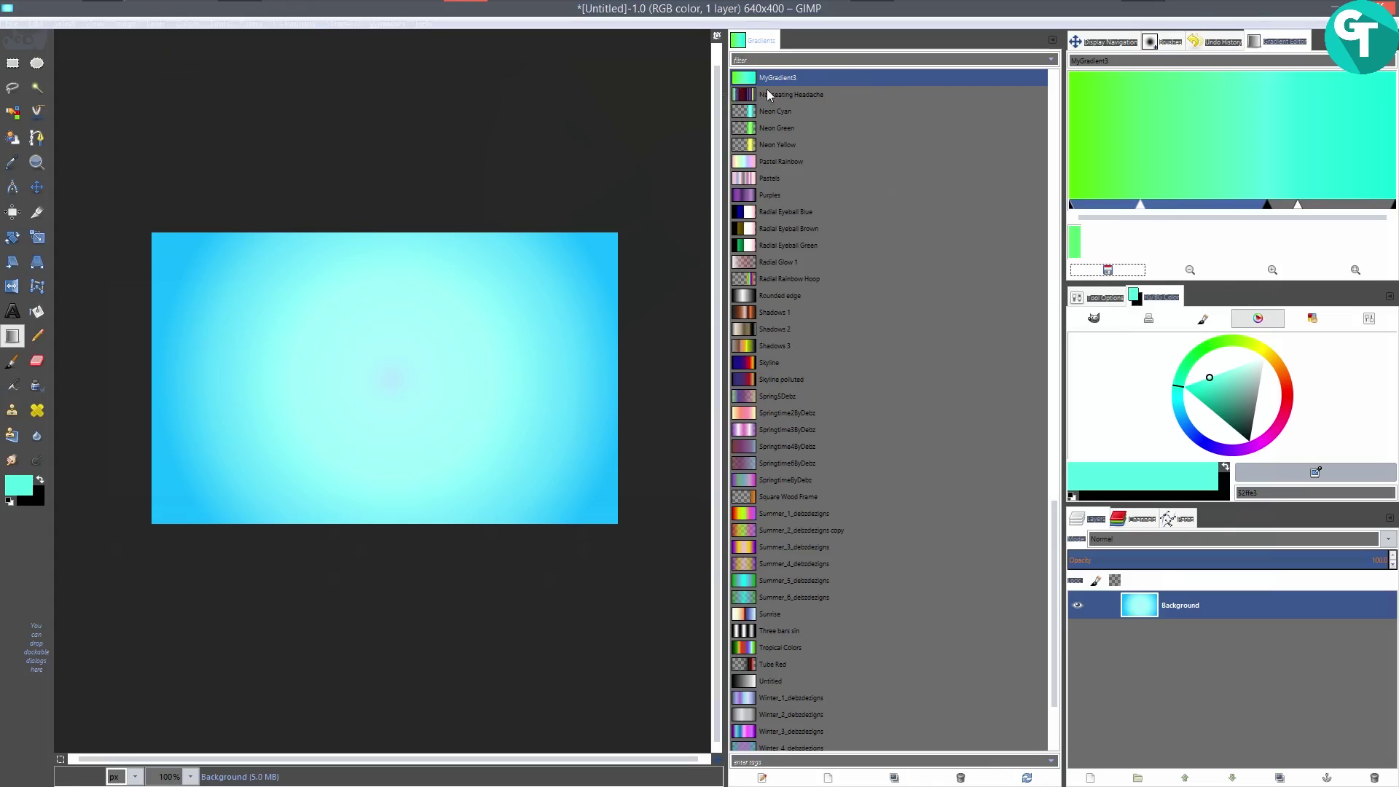
# Fill the canvas with a radial MyGradient3 blend from the centre outward.
pyautogui.click(11, 339)
pyautogui.click(1103, 298)
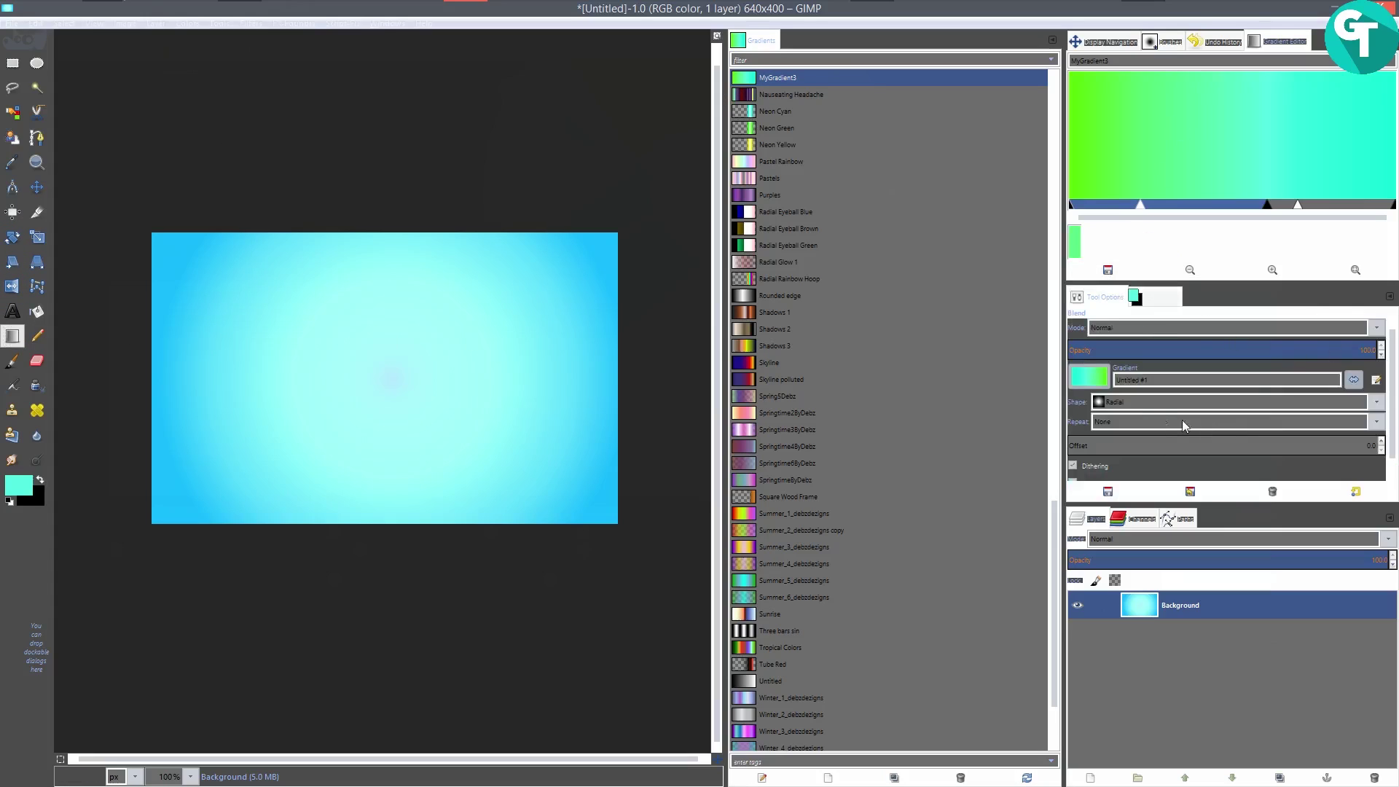
pyautogui.moveTo(378, 363); pyautogui.dragTo(590, 262)
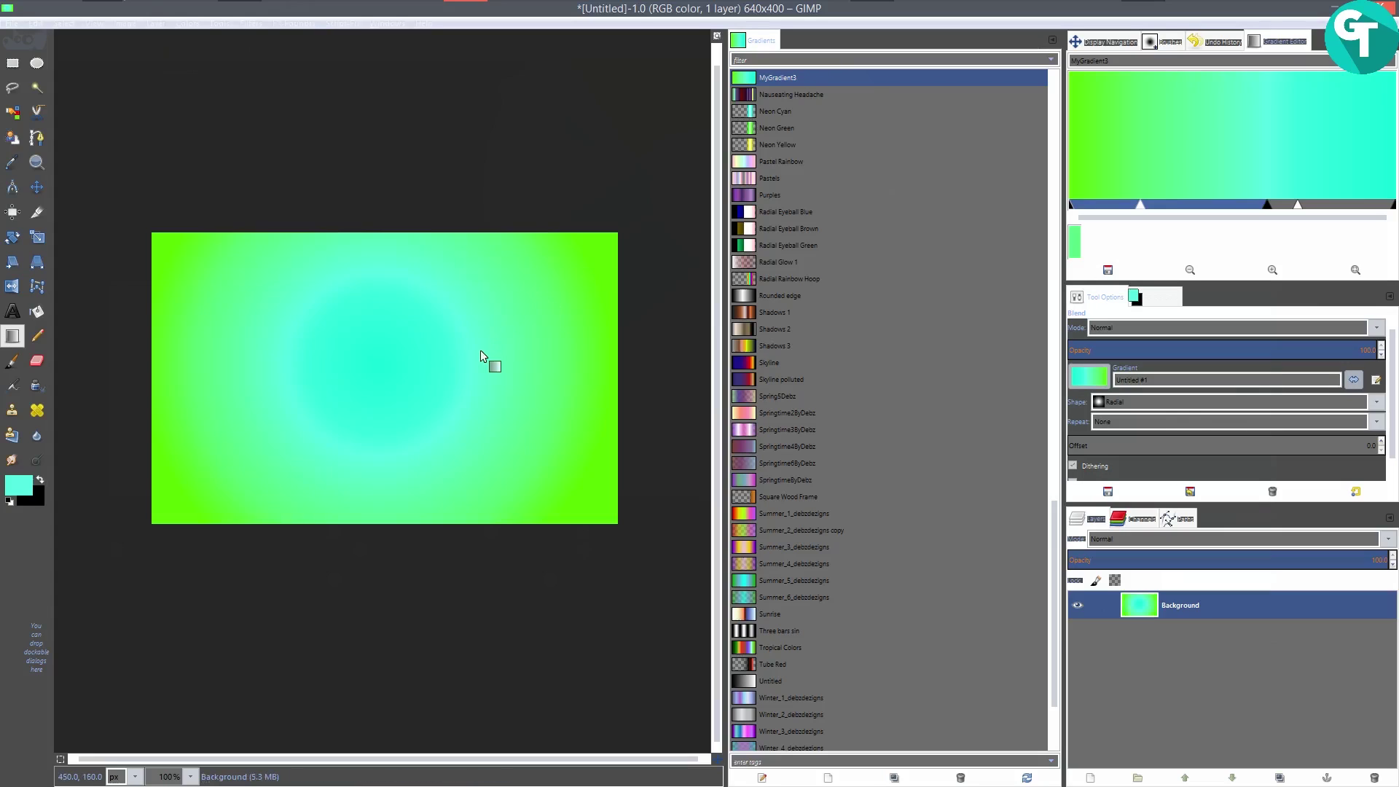
pyautogui.hotkey('ctrl', 'z')
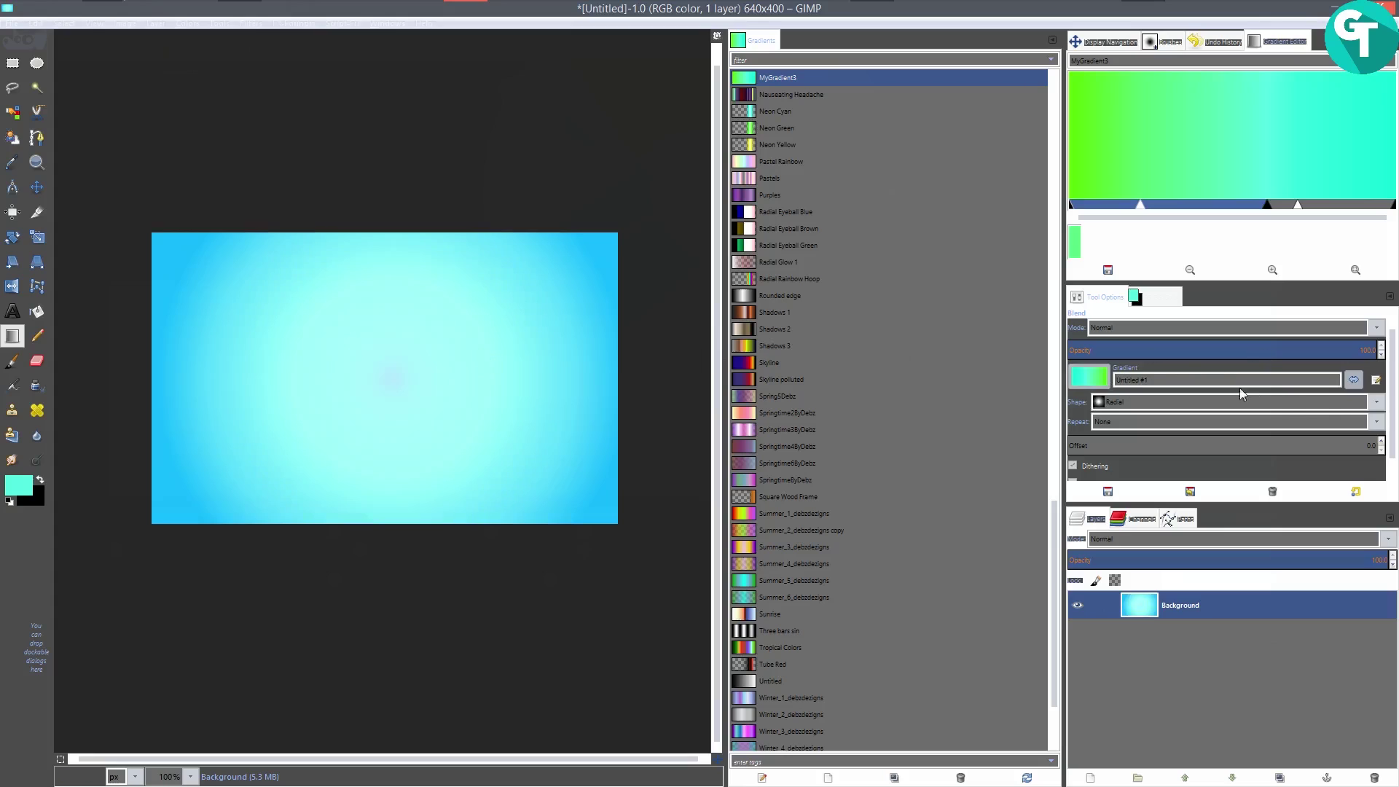
pyautogui.moveTo(371, 396); pyautogui.dragTo(582, 259)
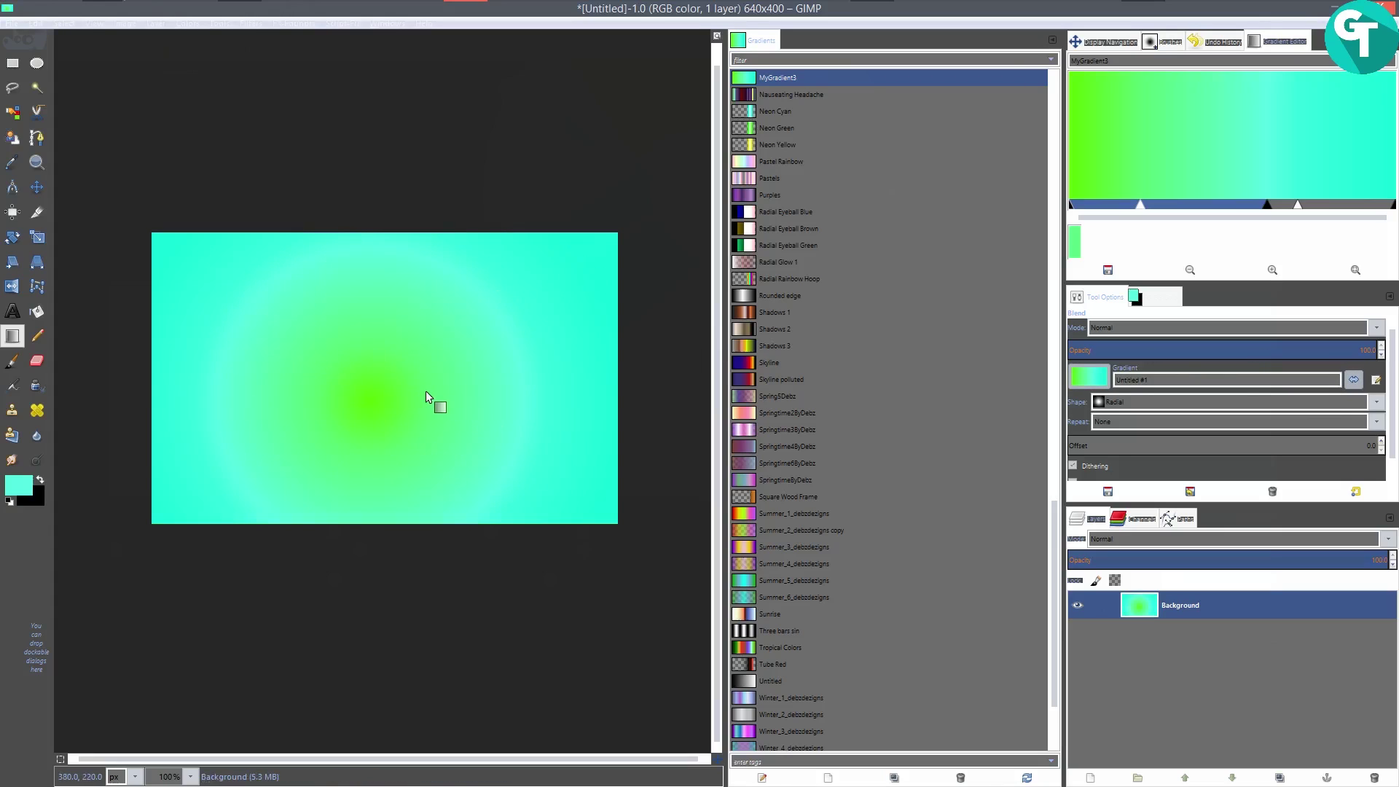
# Reverse the gradient and redraw it with a progressively larger cyan centre.
pyautogui.click(1352, 376)
pyautogui.moveTo(365, 390); pyautogui.dragTo(551, 276)
pyautogui.moveTo(391, 378); pyautogui.dragTo(539, 296)
pyautogui.moveTo(380, 375); pyautogui.dragTo(584, 274)
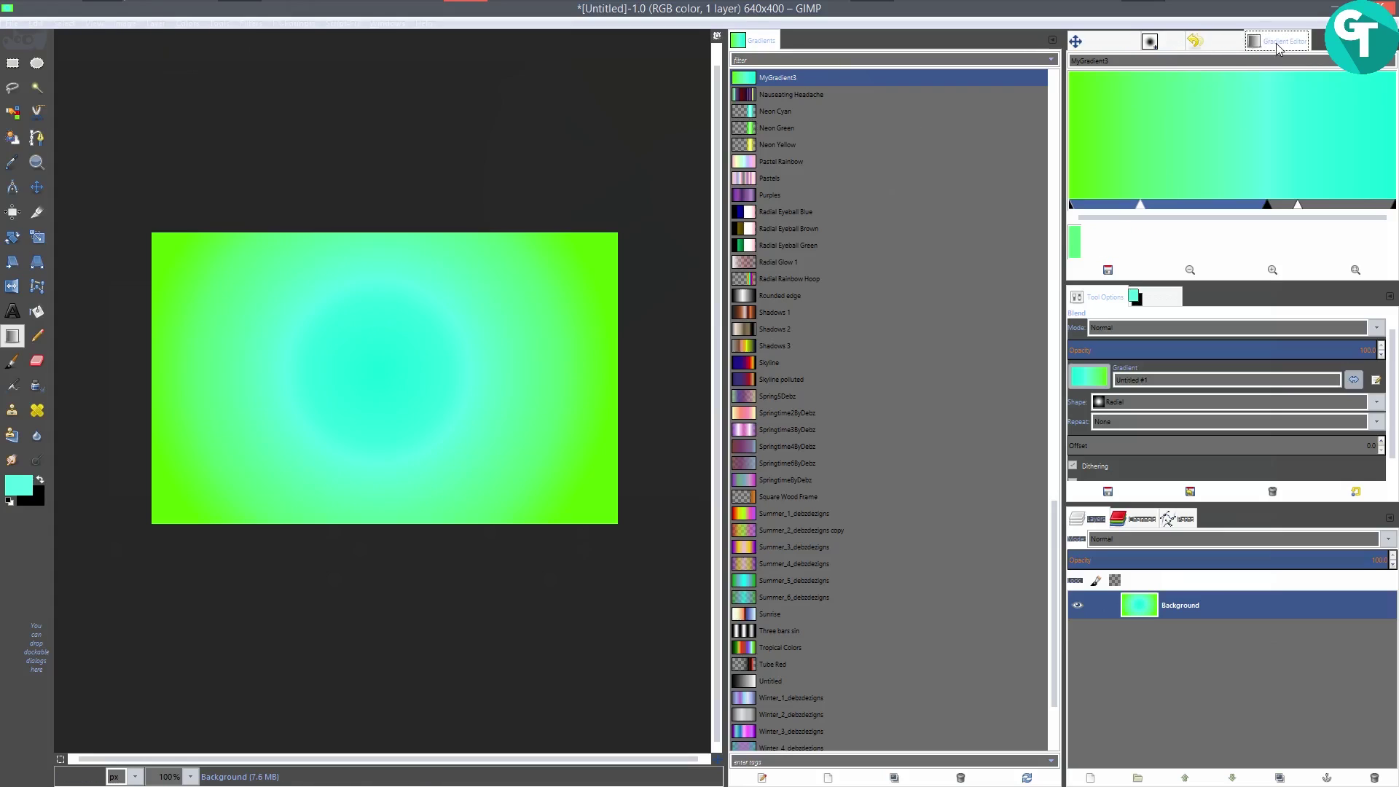
# Close the Gradient Editor panel and create a new gradient.
pyautogui.click(1388, 41)
pyautogui.moveTo(1290, 55)
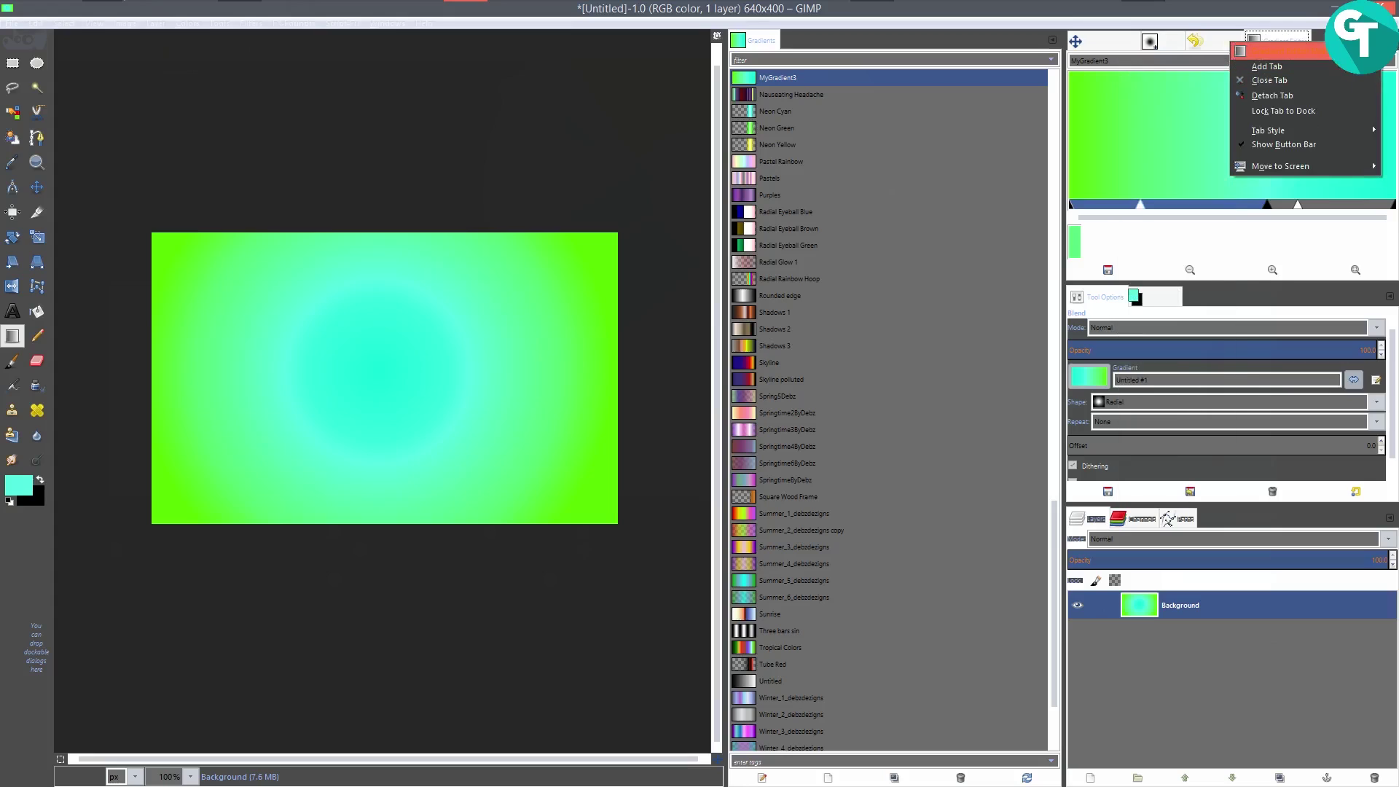
pyautogui.click(1284, 80)
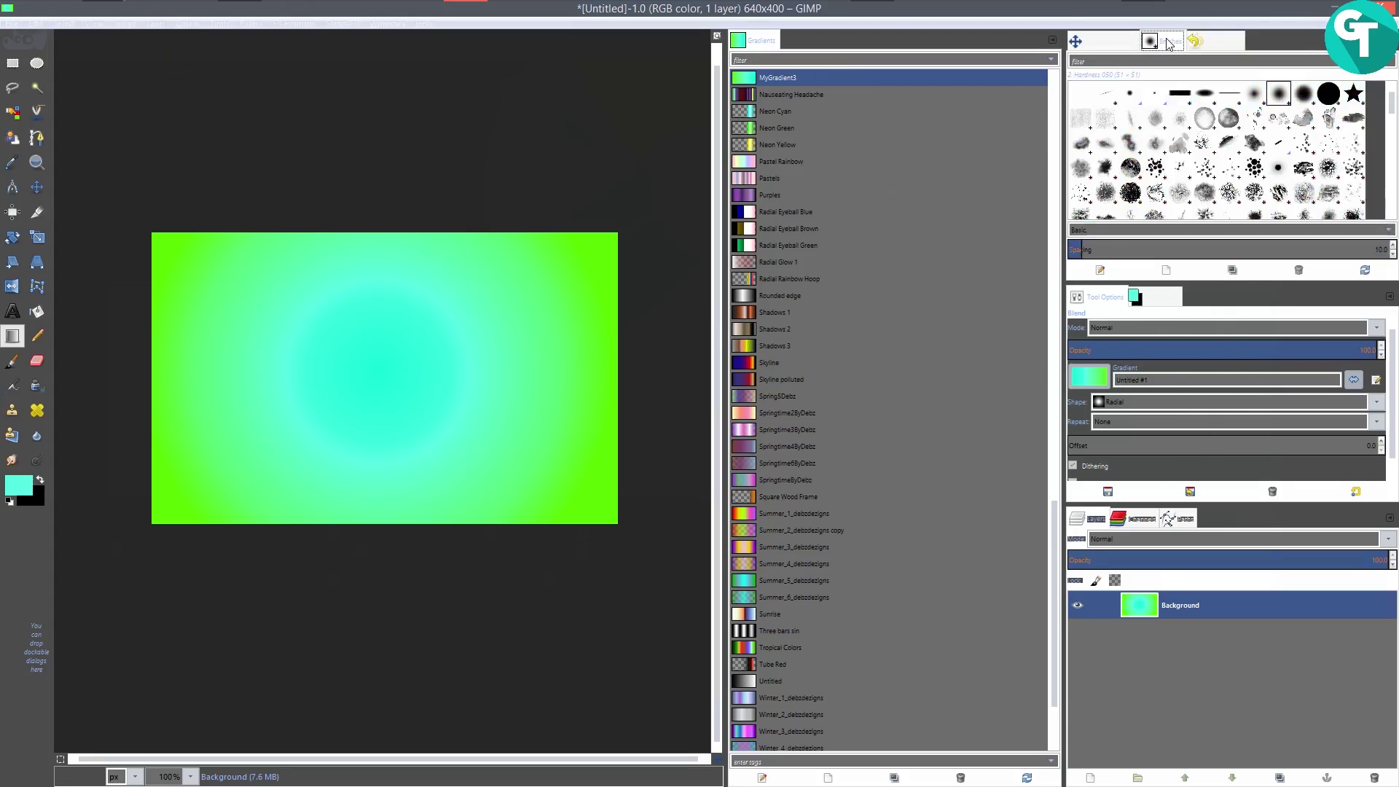
pyautogui.click(828, 777)
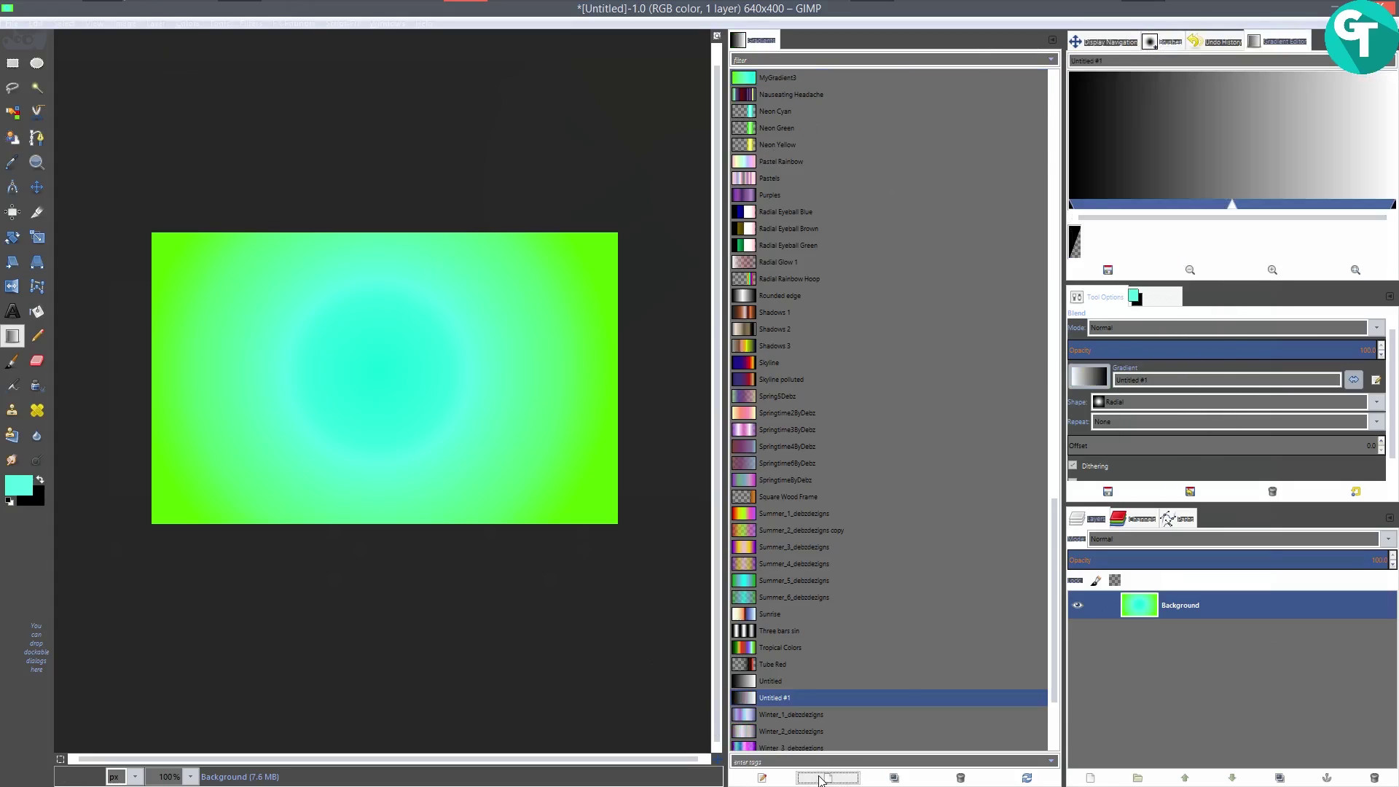
# Set the right endpoint to Foreground Color (Transparent) and push the midpoint right.
pyautogui.rightClick(1070, 203)
pyautogui.moveTo(1076, 207)
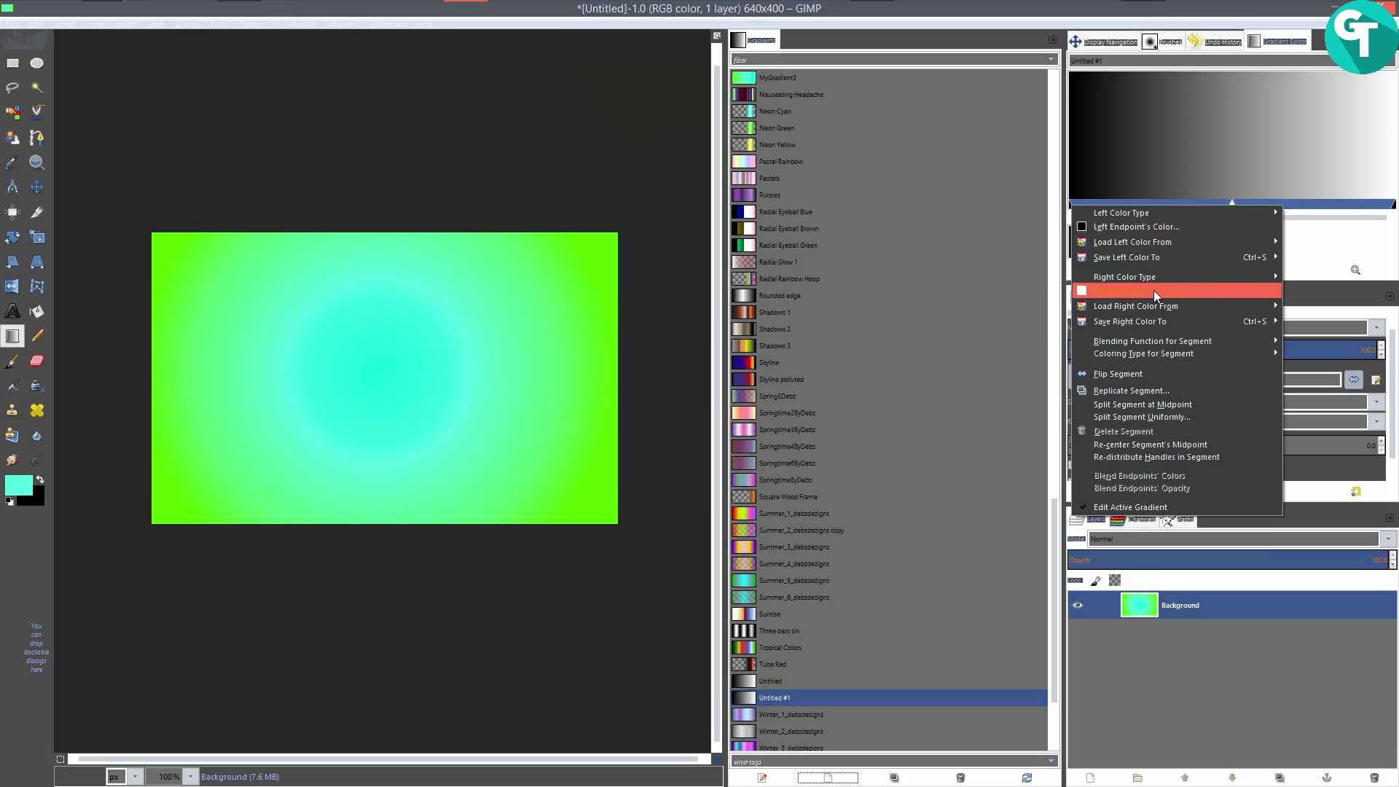
pyautogui.moveTo(1155, 278)
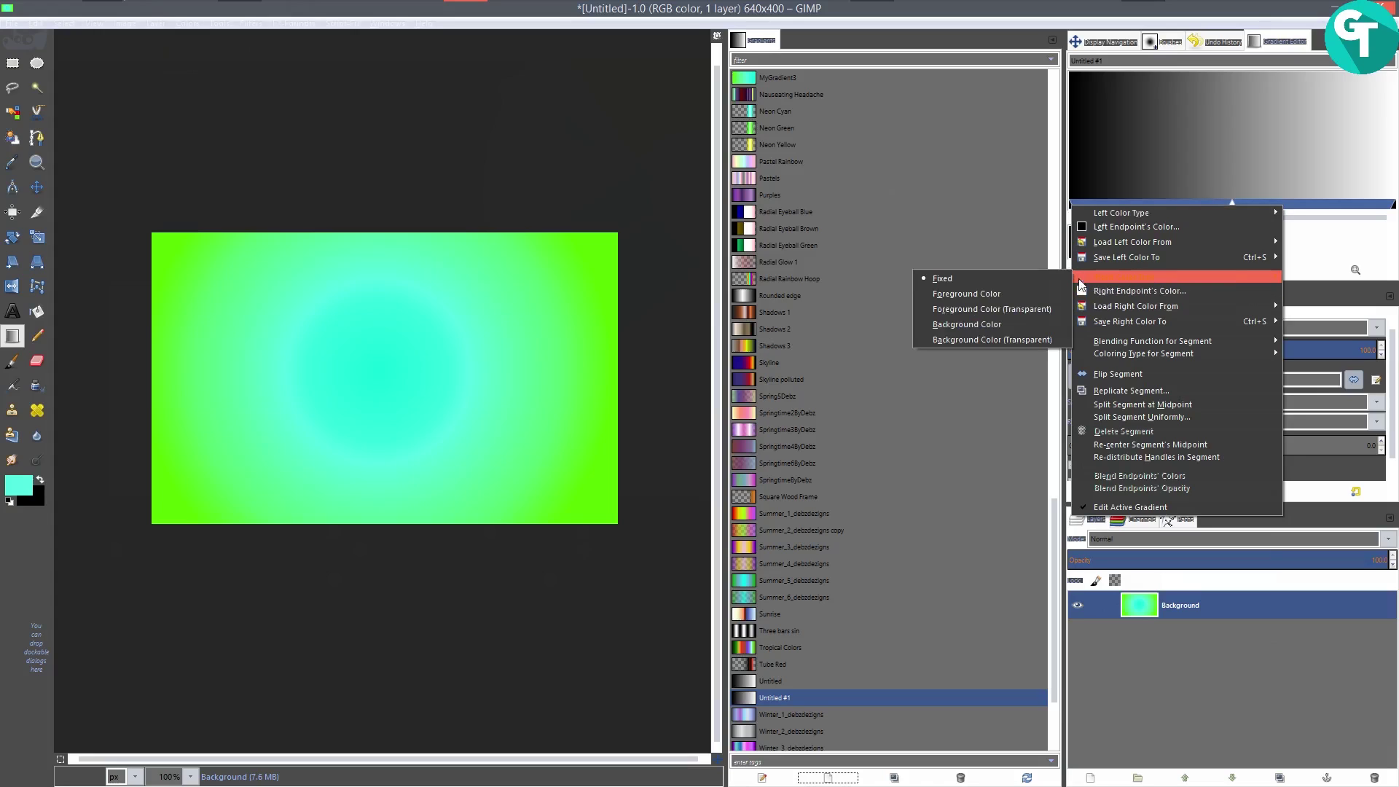
pyautogui.click(991, 309)
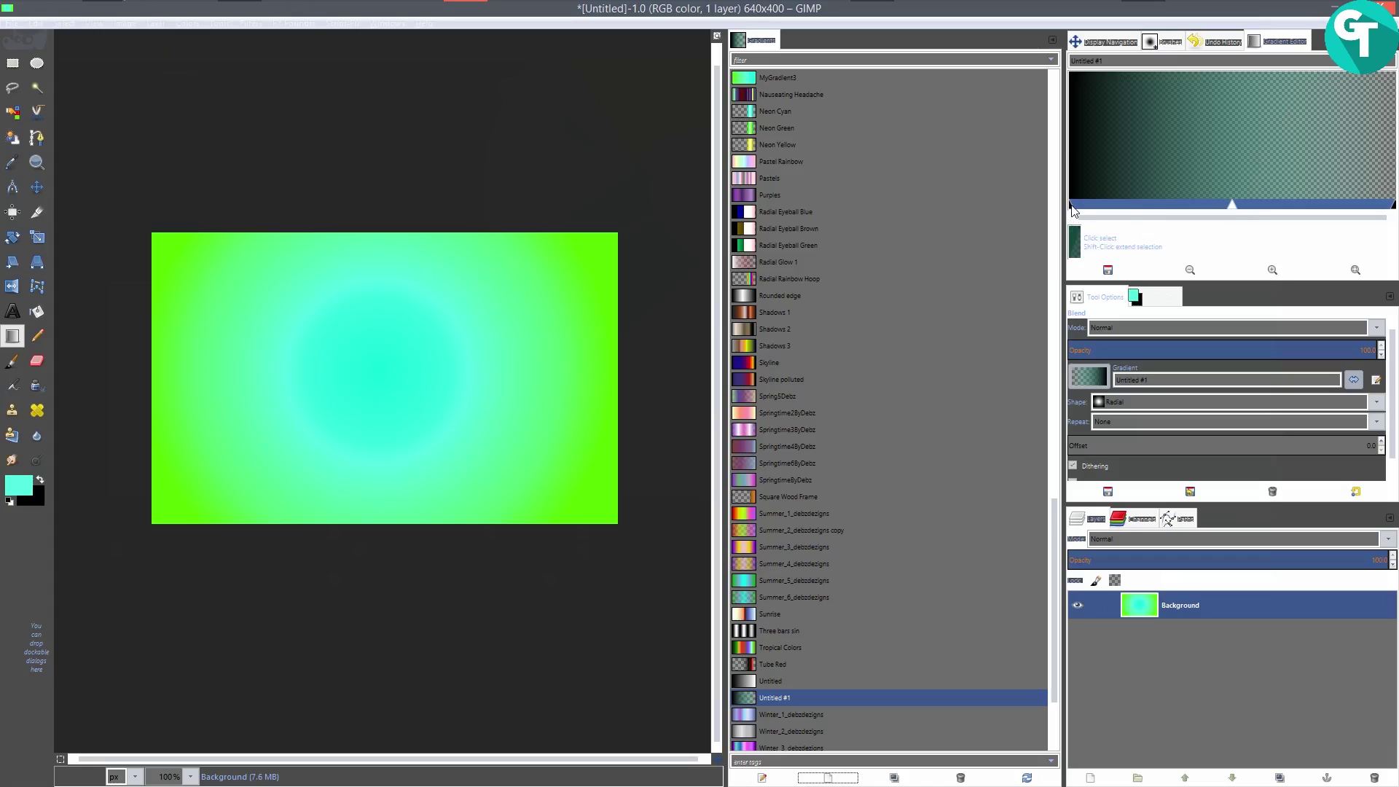
pyautogui.moveTo(1231, 206); pyautogui.dragTo(1304, 208)
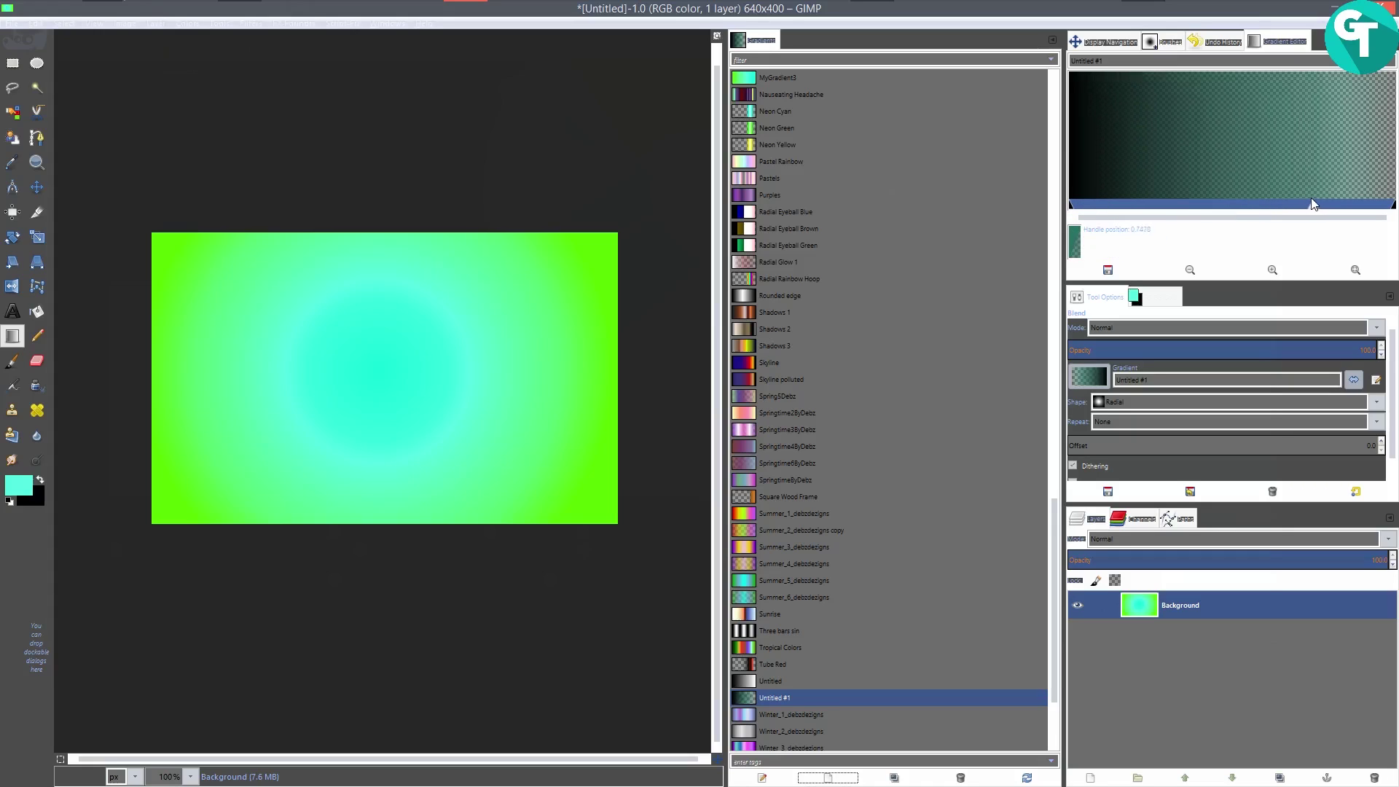
# Set the left endpoint colour to dark teal sampled from the gradient preview.
pyautogui.rightClick(1072, 210)
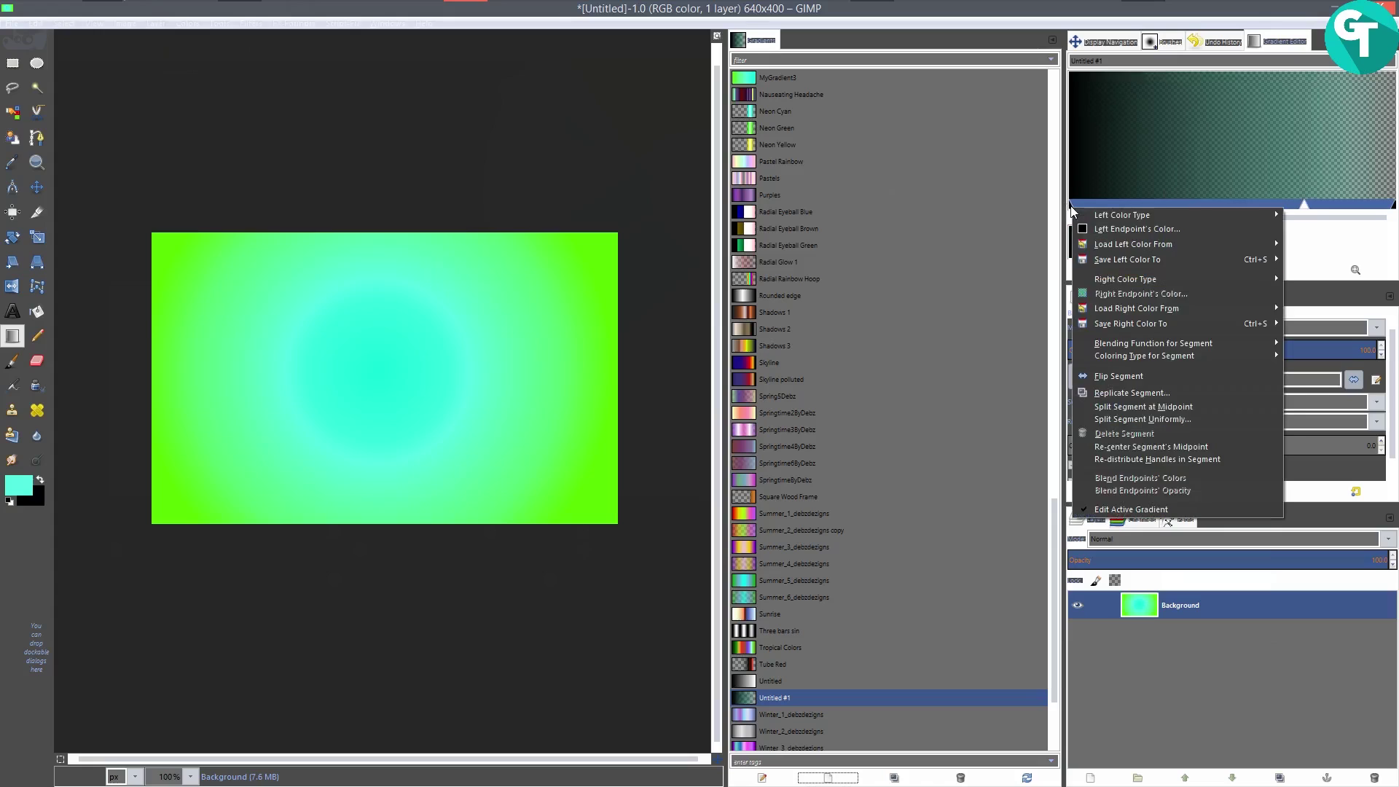
pyautogui.click(1089, 229)
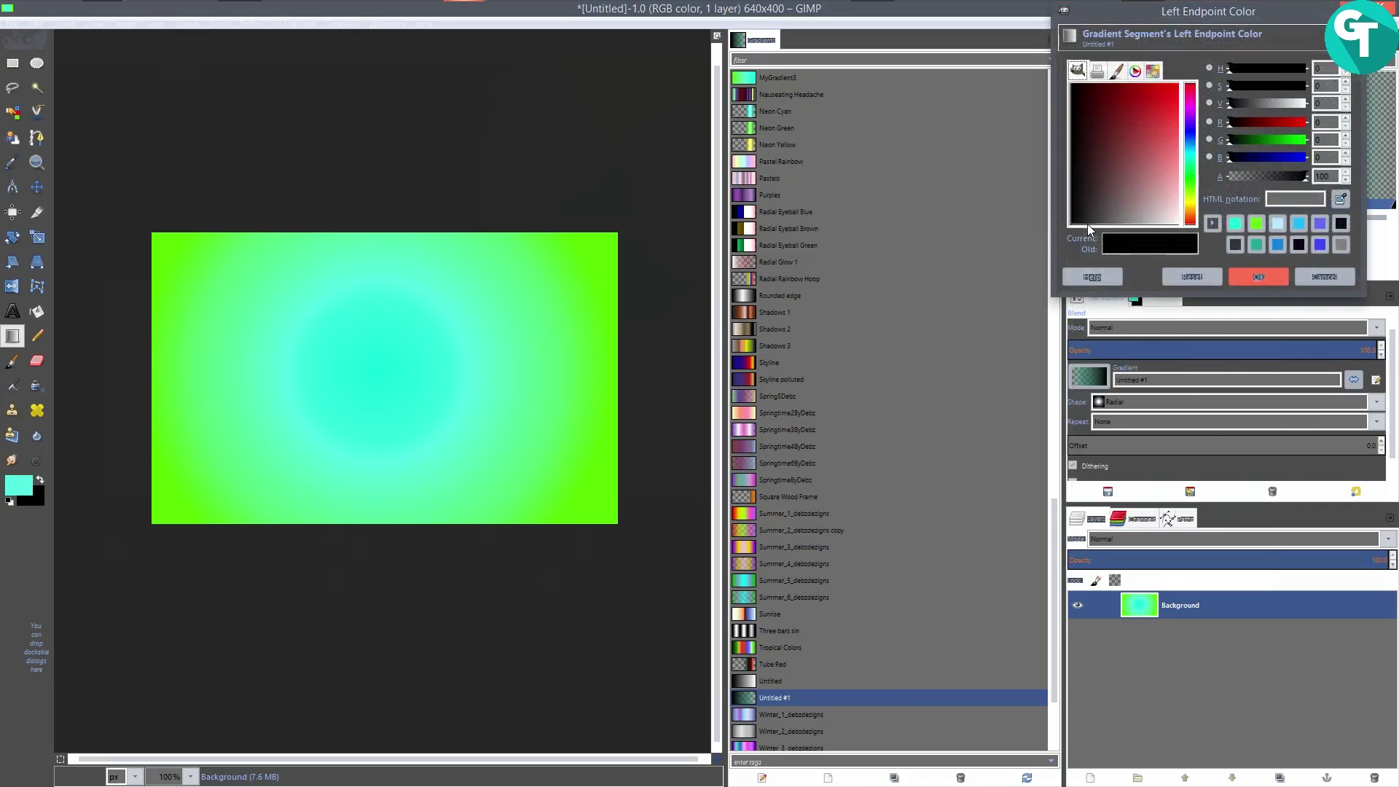
pyautogui.moveTo(1241, 10); pyautogui.dragTo(971, 54)
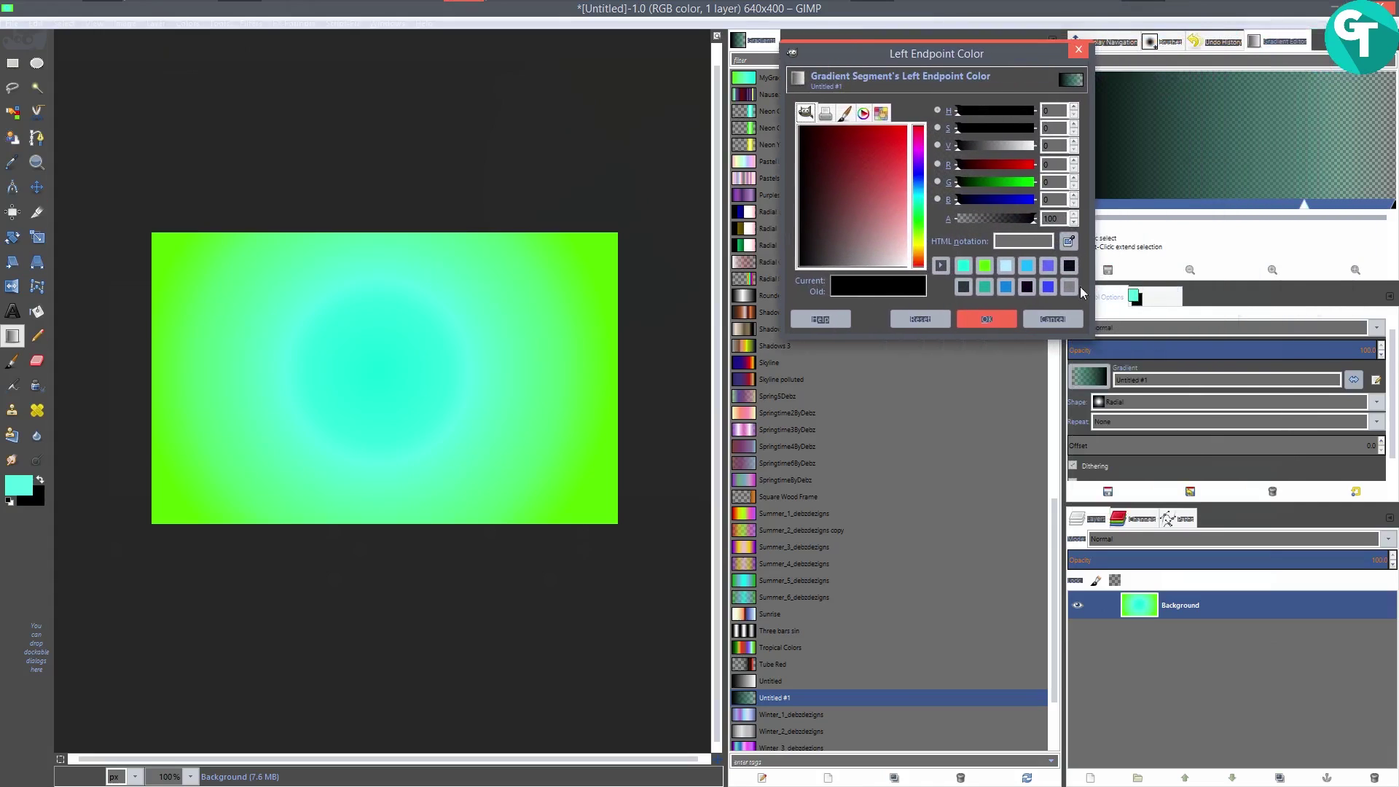
pyautogui.click(1069, 241)
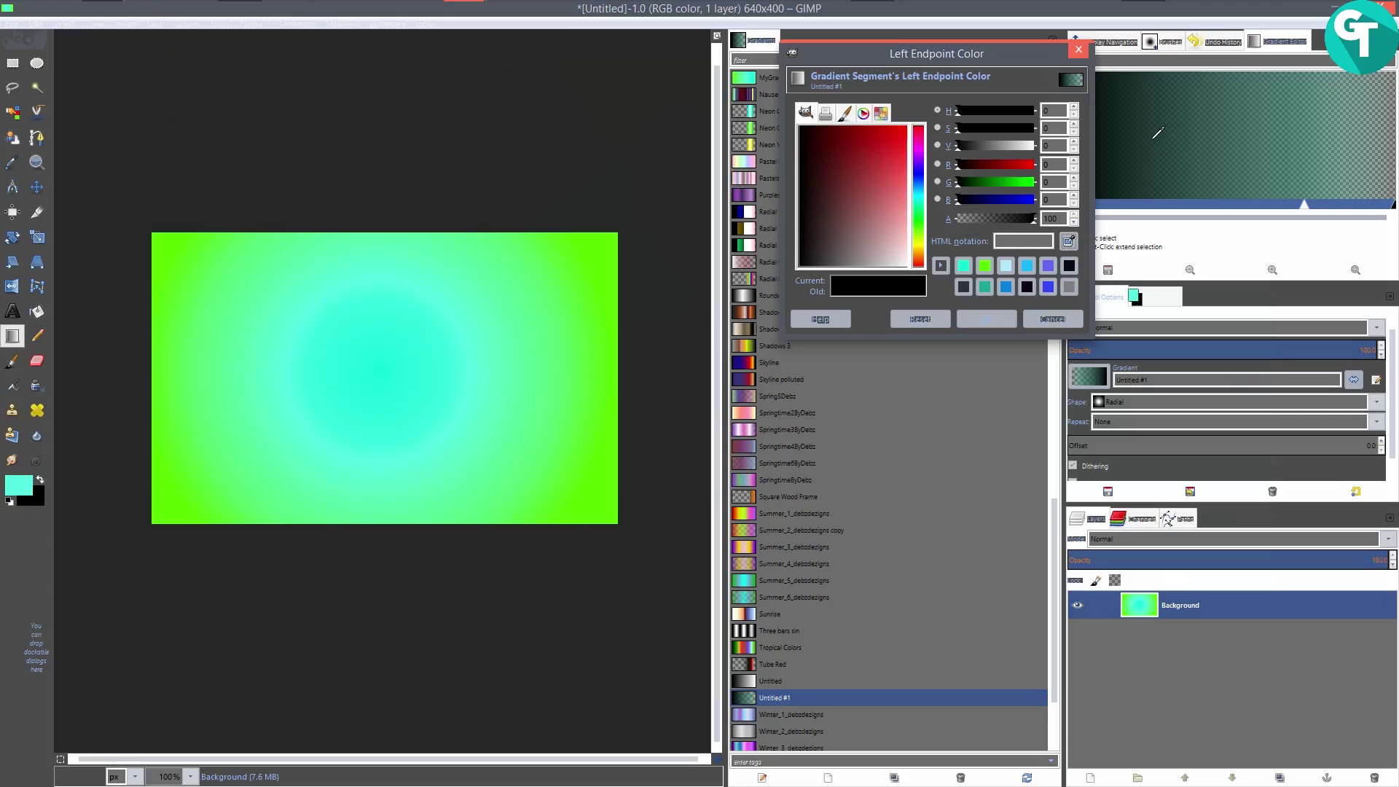
pyautogui.click(1176, 126)
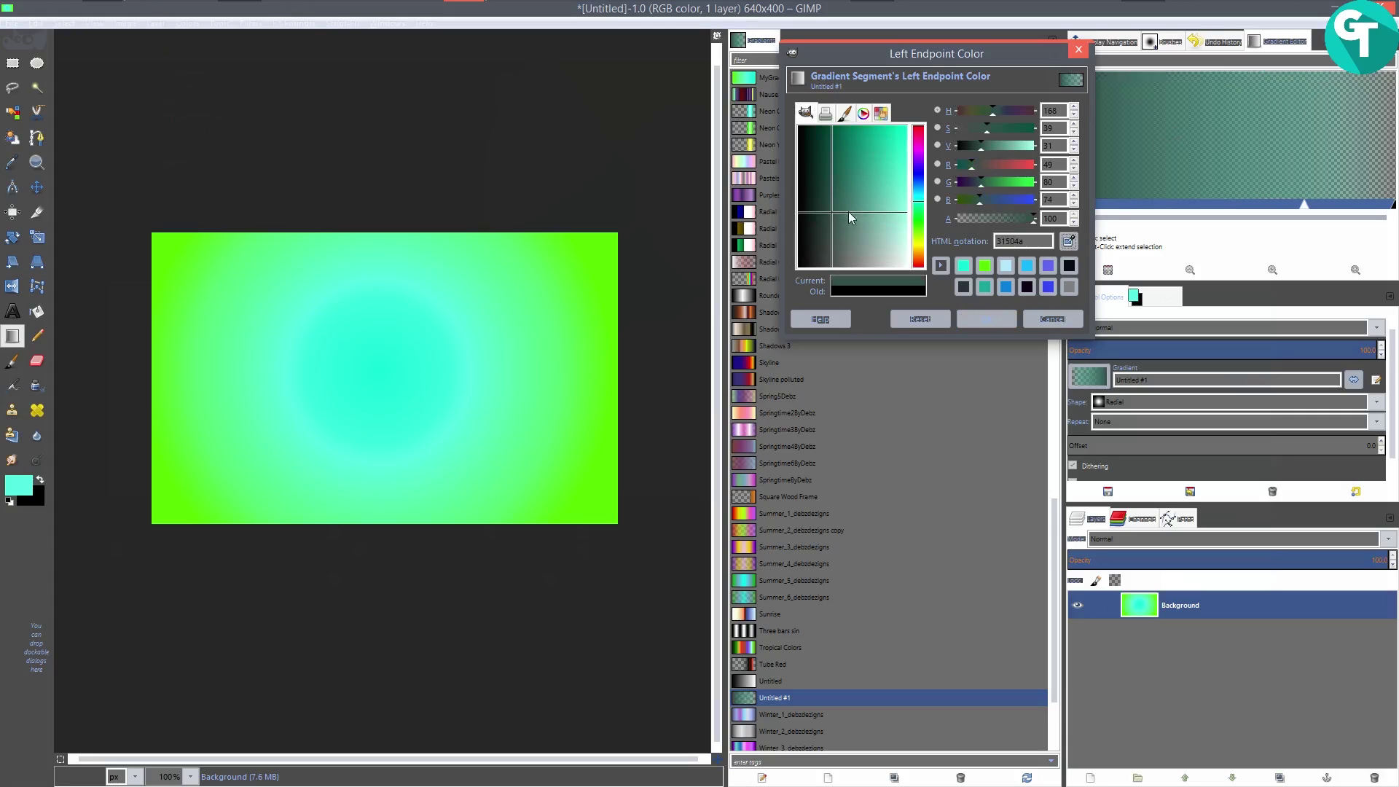
pyautogui.click(988, 319)
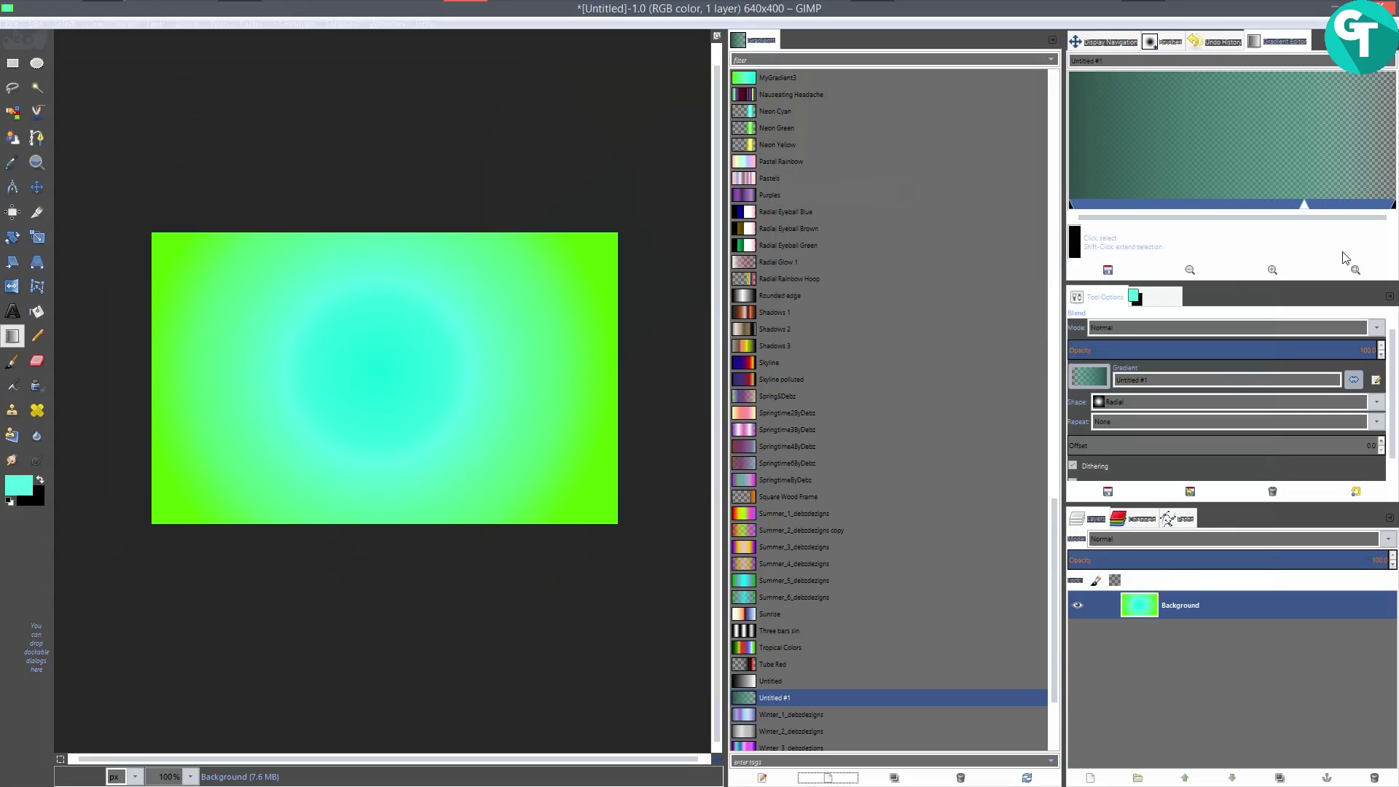
# Shift the midpoint, save the gradient as MyGradient4, and delete the Background layer.
pyautogui.moveTo(1301, 203); pyautogui.dragTo(1263, 209)
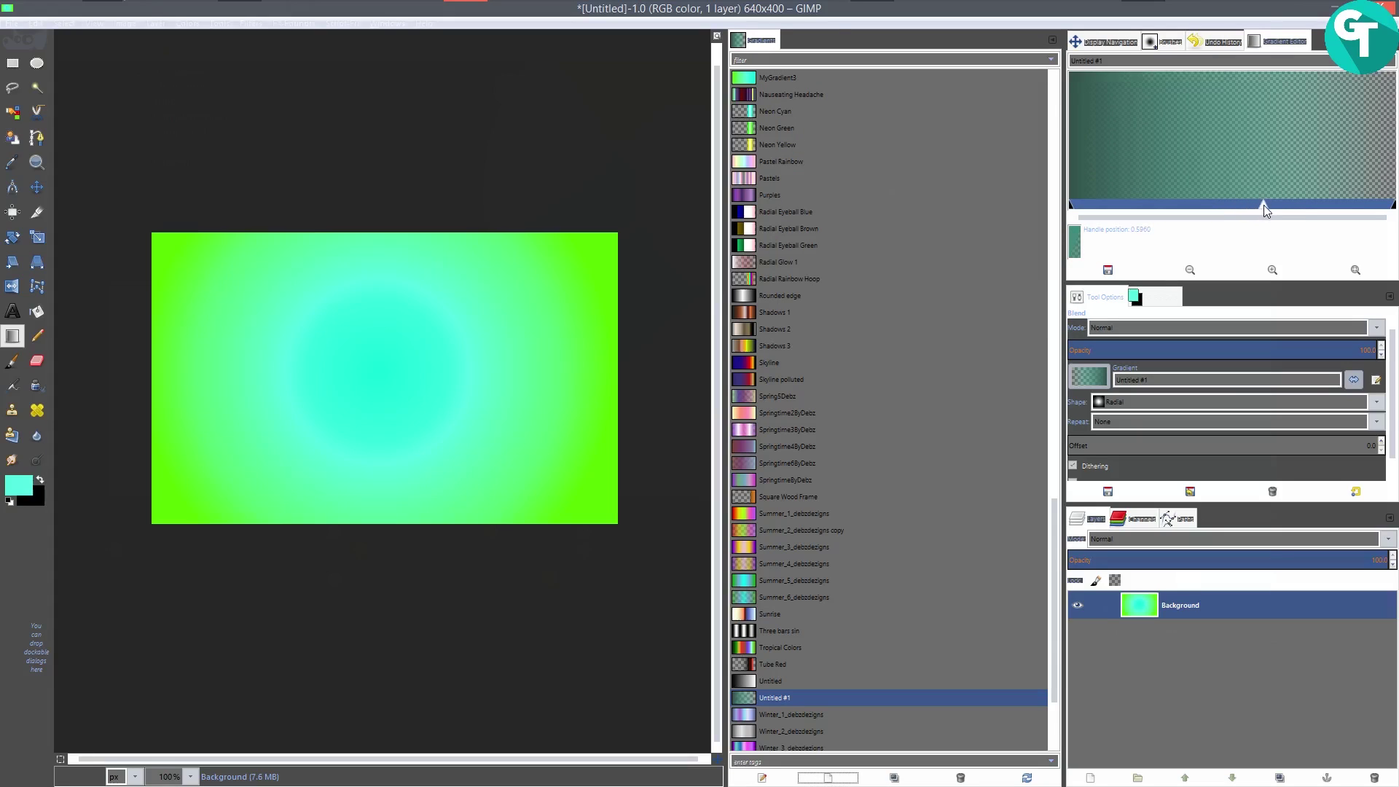
pyautogui.moveTo(1107, 61); pyautogui.dragTo(1066, 60)
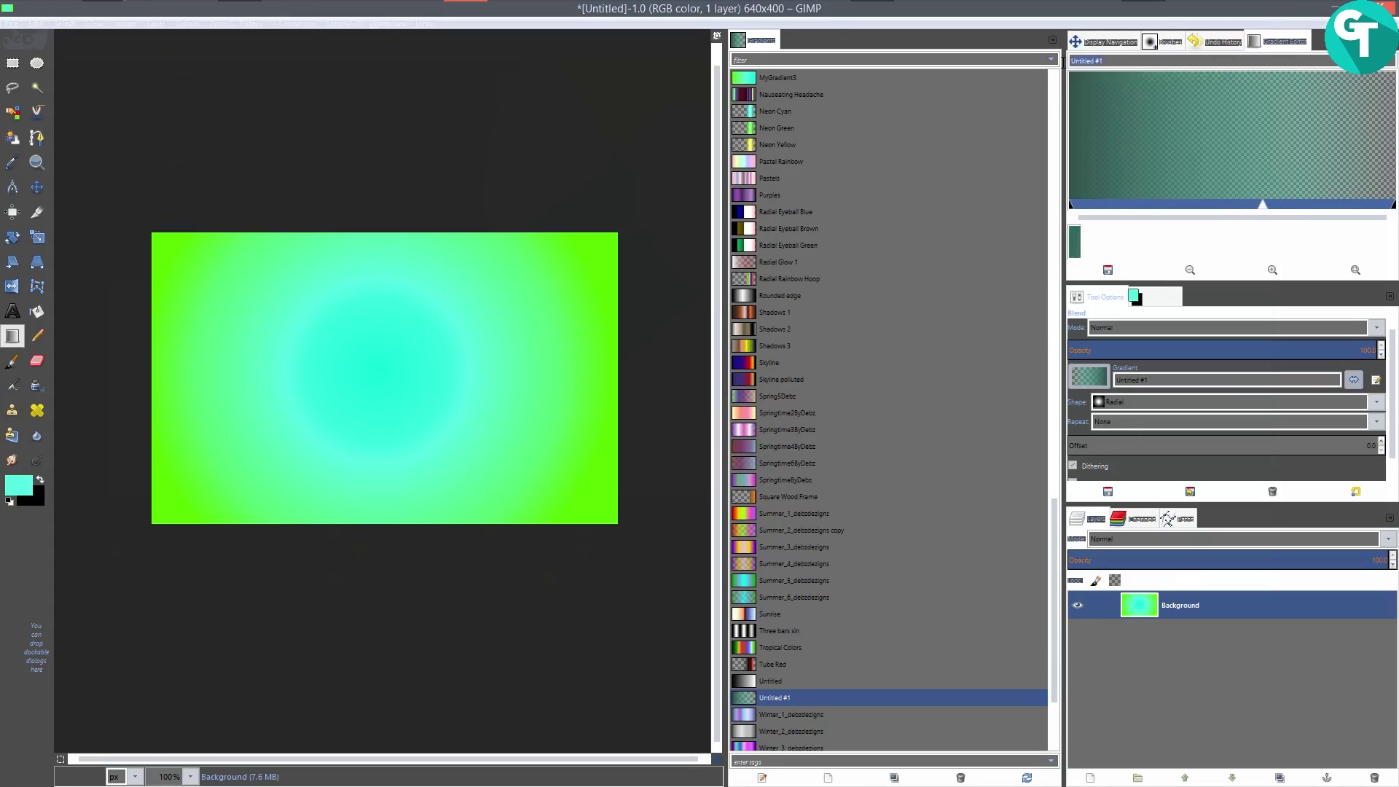
pyautogui.write('MyGradient4')
pyautogui.click(1130, 266)
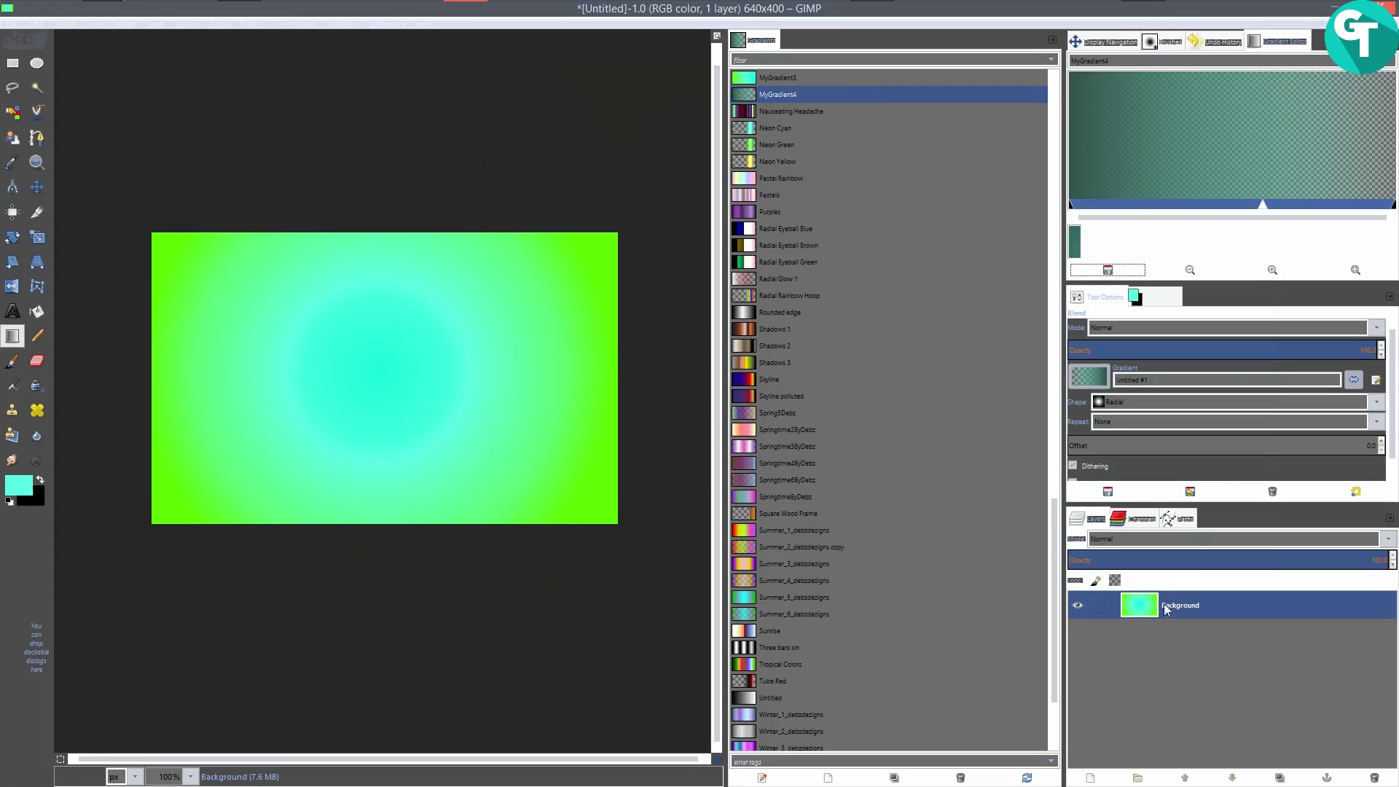
pyautogui.click(1374, 778)
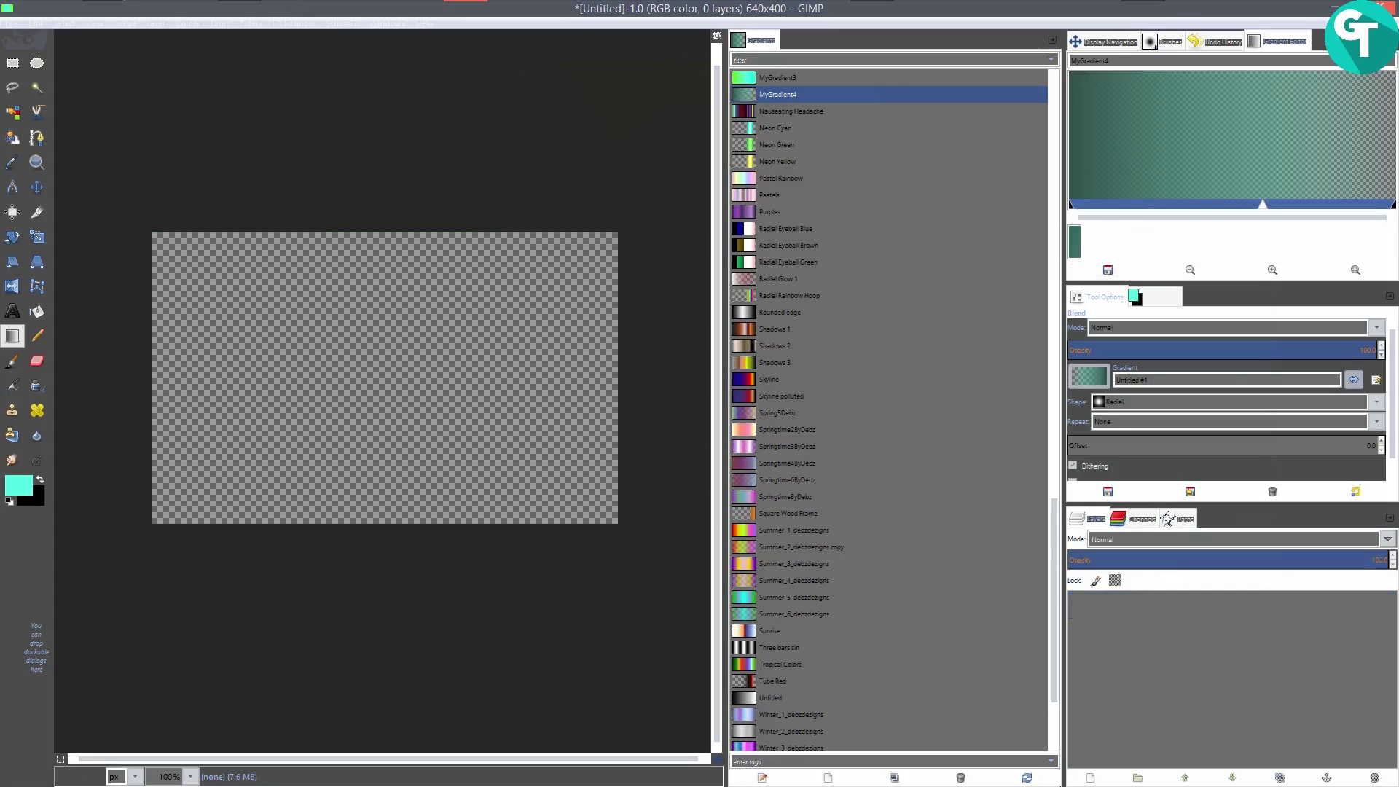
pyautogui.click(1090, 777)
# Create a transparent layer named Layer, test a radial MyGradient4 fill, and undo it.
pyautogui.click(241, 354)
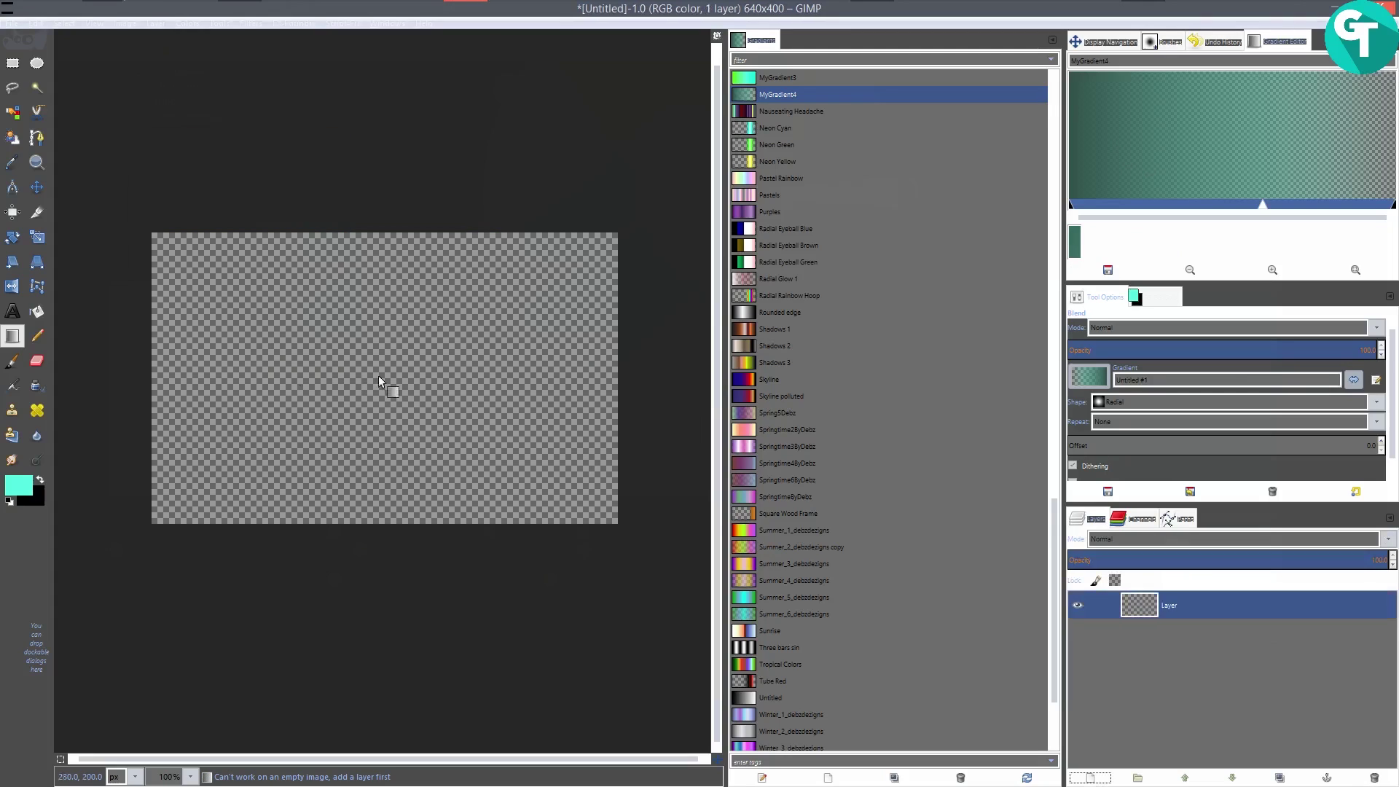
pyautogui.moveTo(378, 400); pyautogui.dragTo(473, 299)
pyautogui.moveTo(554, 264); pyautogui.dragTo(566, 259)
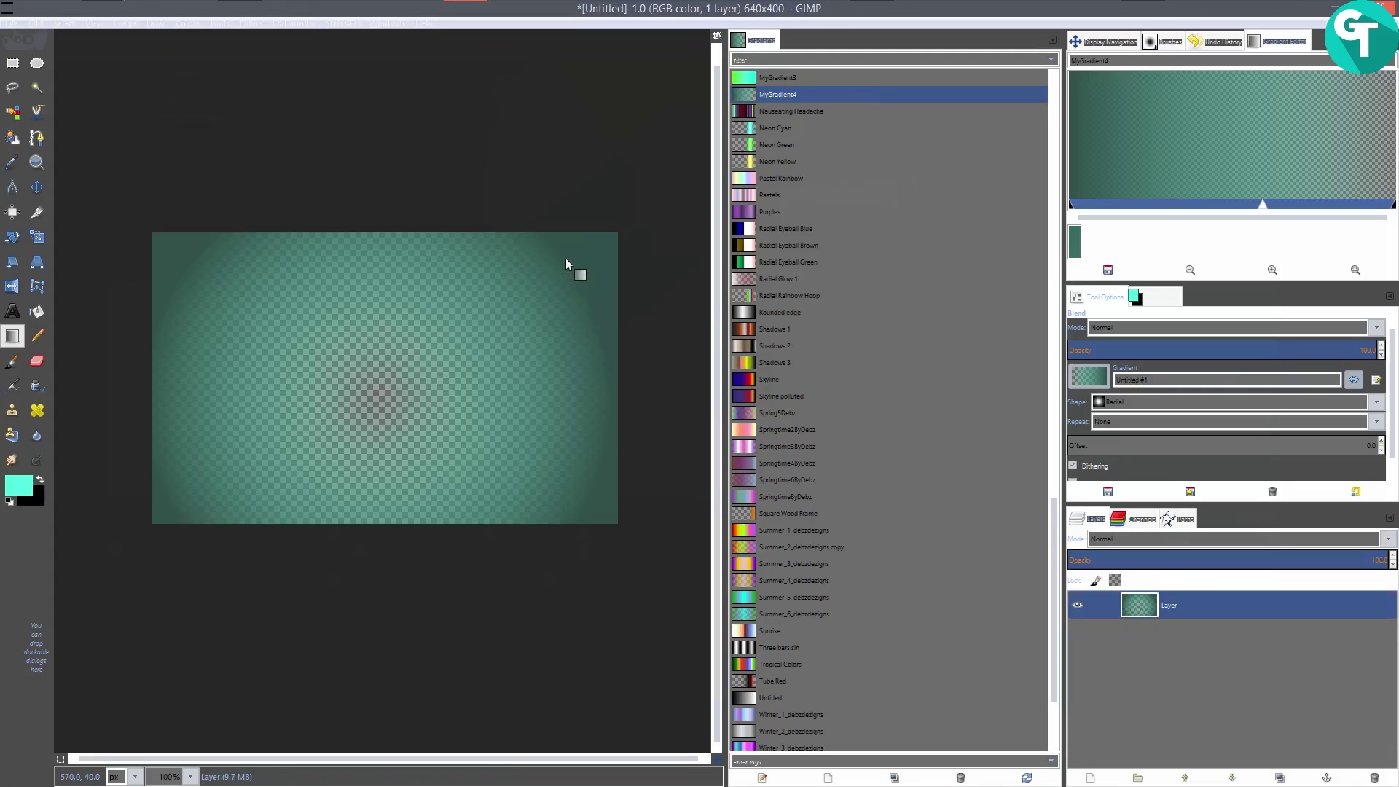
pyautogui.scroll(-2, 332, 355)
pyautogui.scroll(5, 332, 355)
pyautogui.scroll(-3, 435, 364)
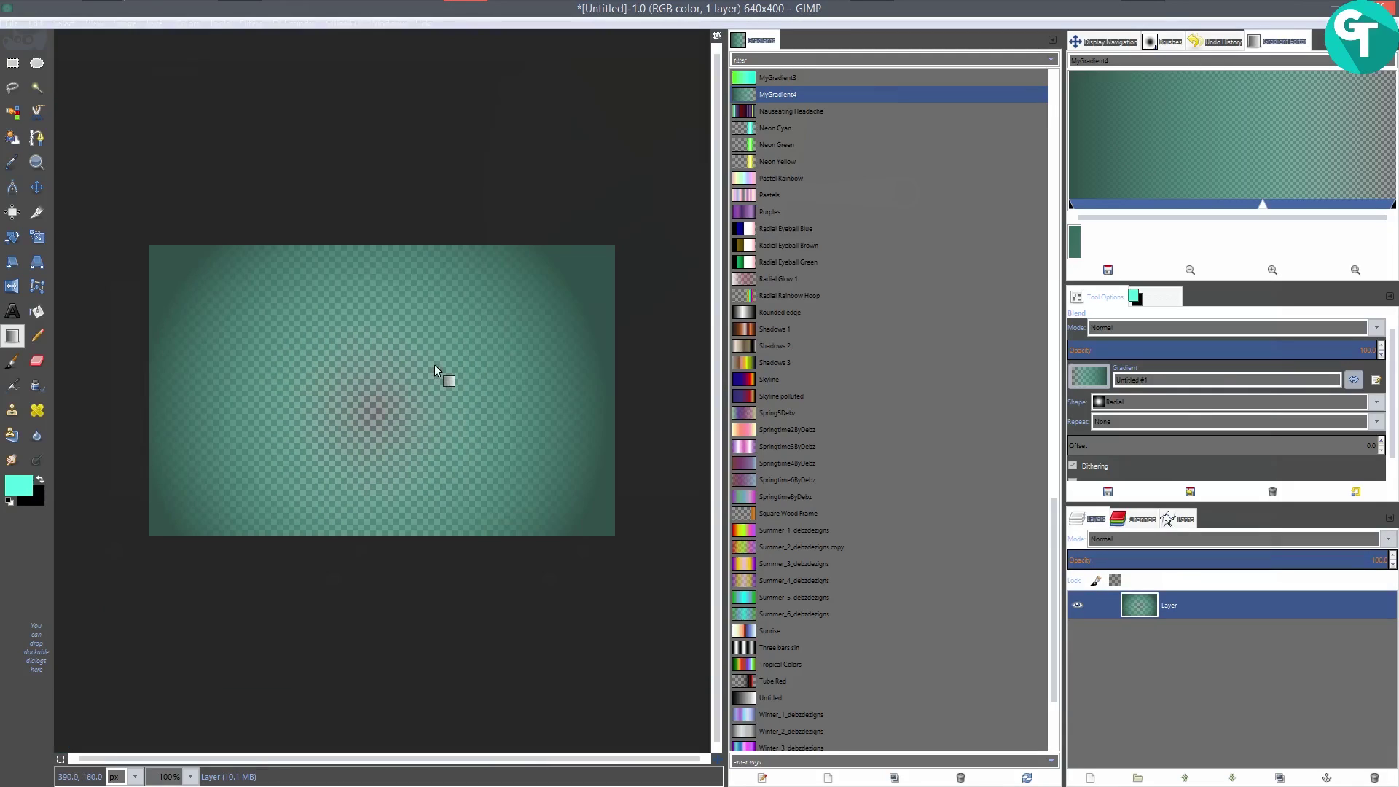
pyautogui.hotkey('ctrl', 'z')
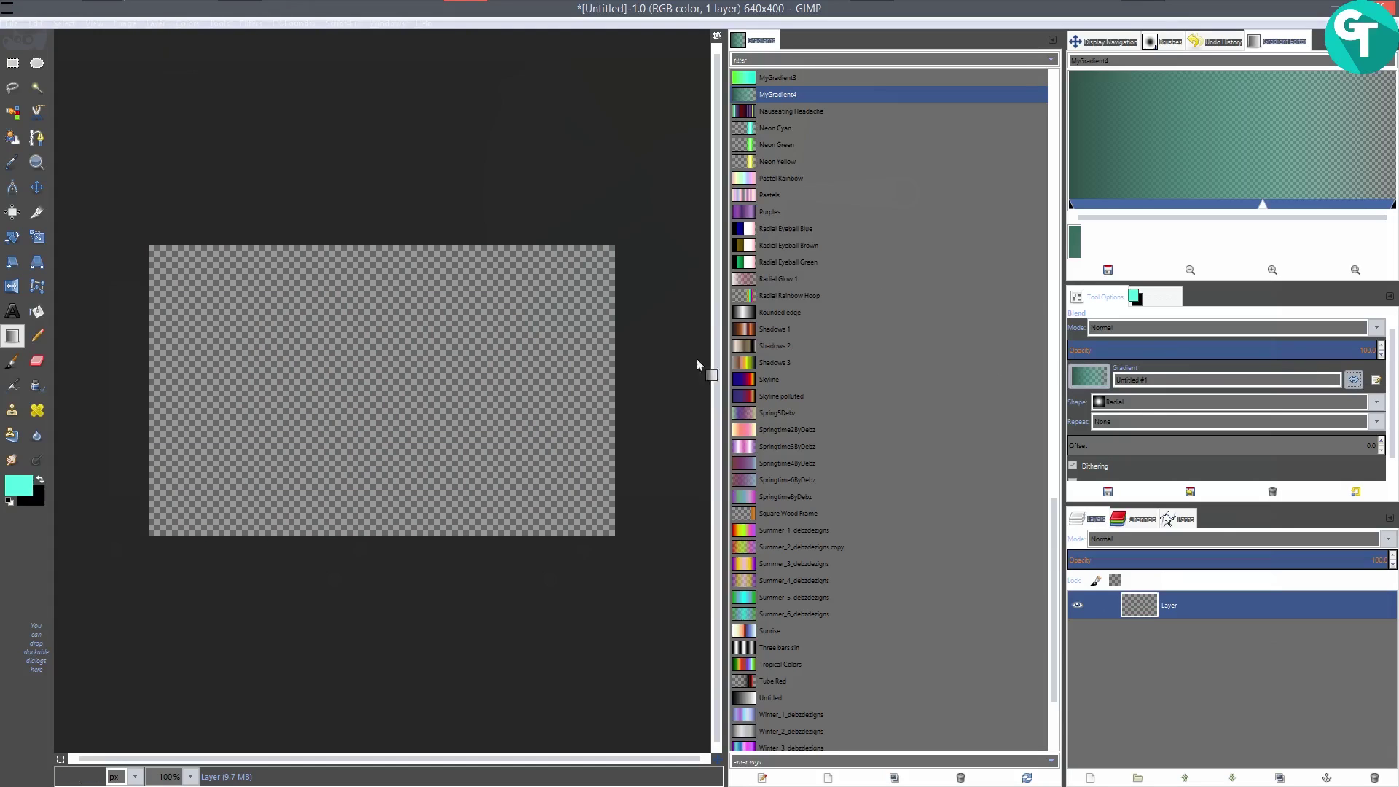
# Draw a second radial test fill from the centre, undo it, and swap FG/BG colours.
pyautogui.moveTo(368, 394); pyautogui.dragTo(548, 297)
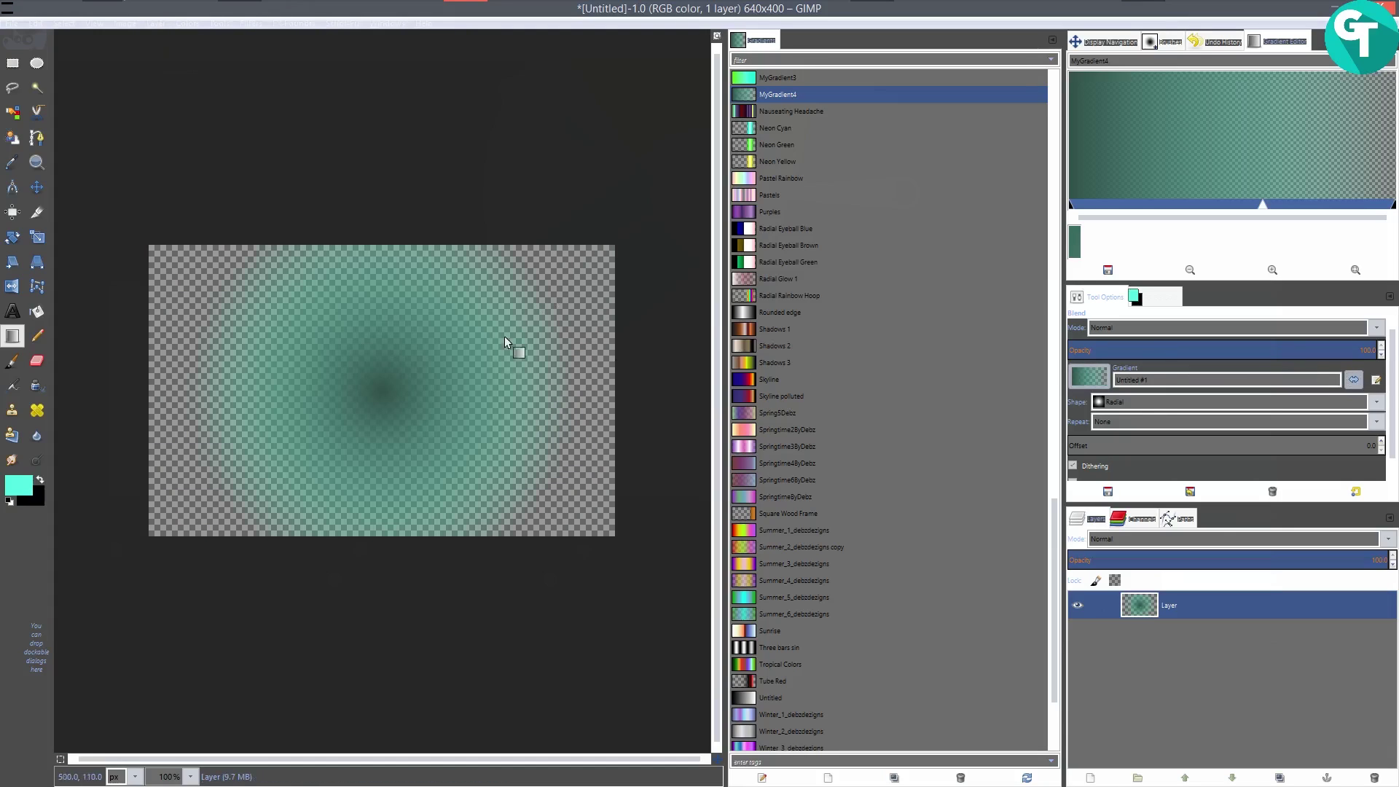
pyautogui.hotkey('ctrl', 'z')
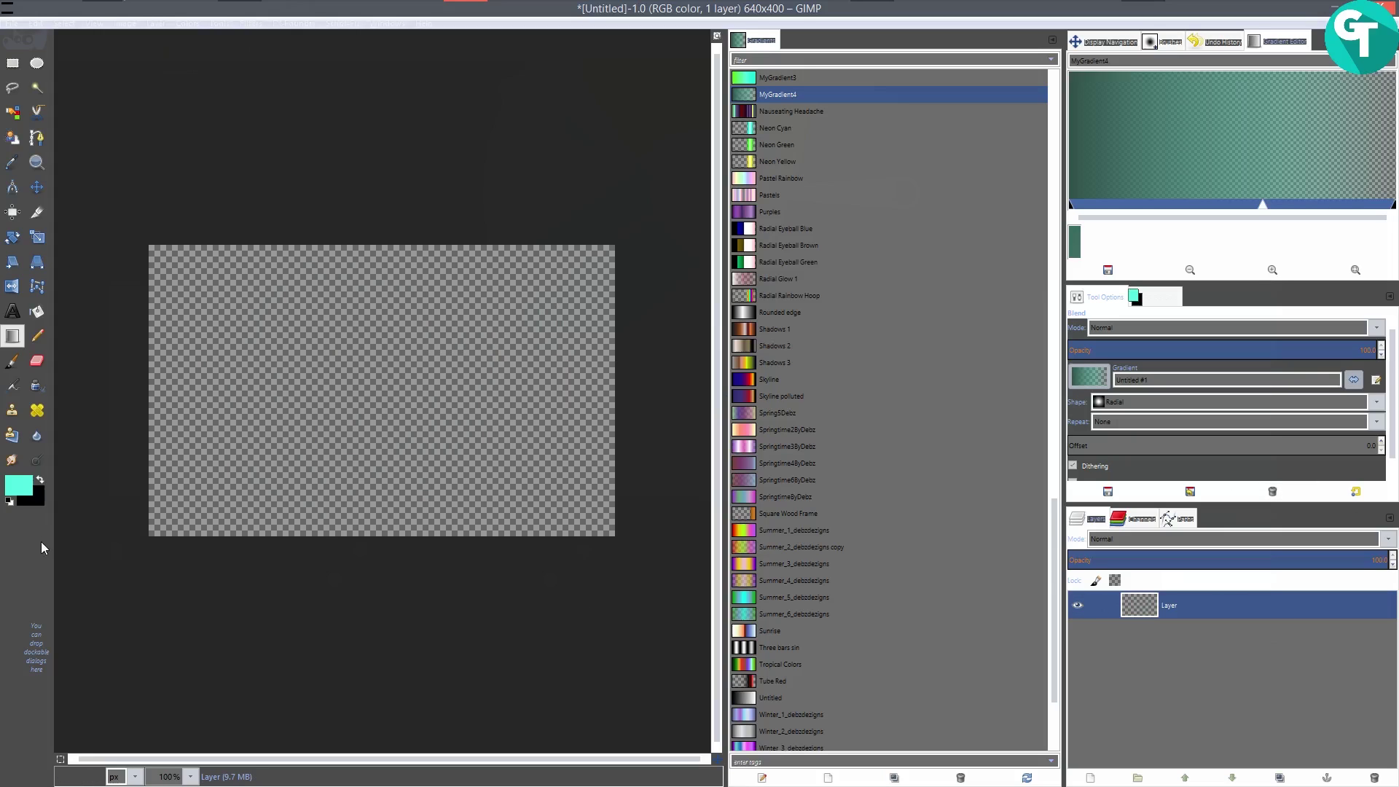
pyautogui.click(40, 480)
# Set the foreground colour to white and fill the layer with it.
pyautogui.click(18, 484)
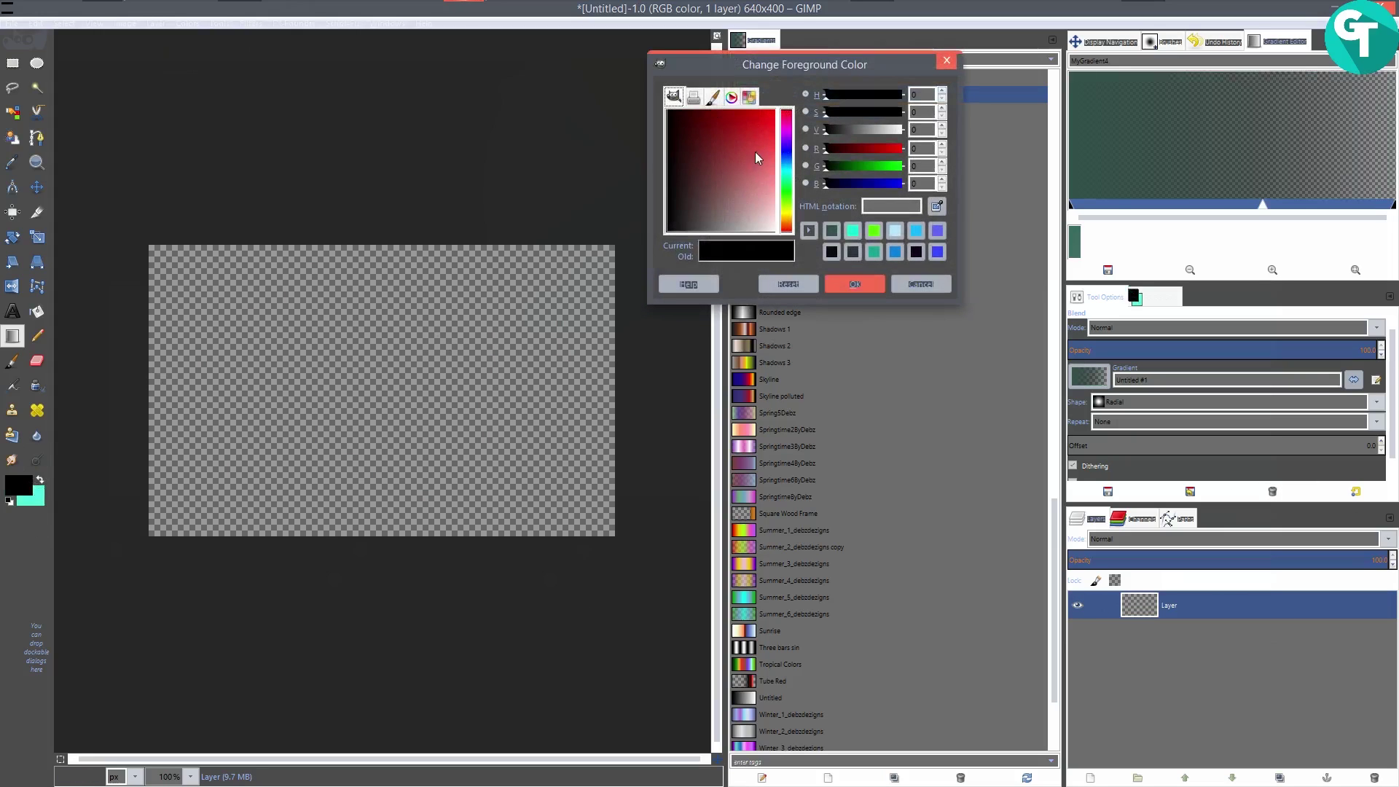
pyautogui.moveTo(760, 150); pyautogui.dragTo(665, 109)
pyautogui.click(854, 284)
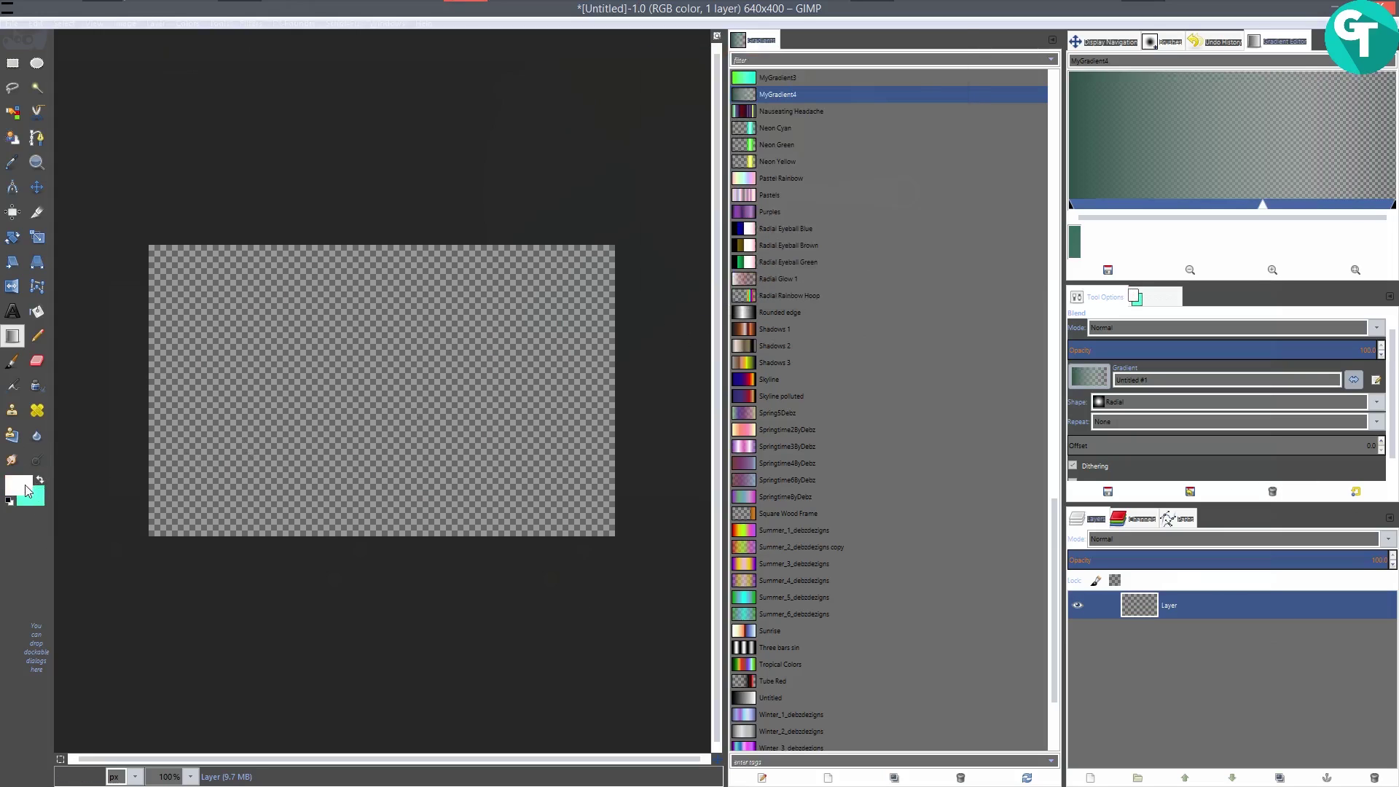
pyautogui.moveTo(22, 488); pyautogui.dragTo(387, 381)
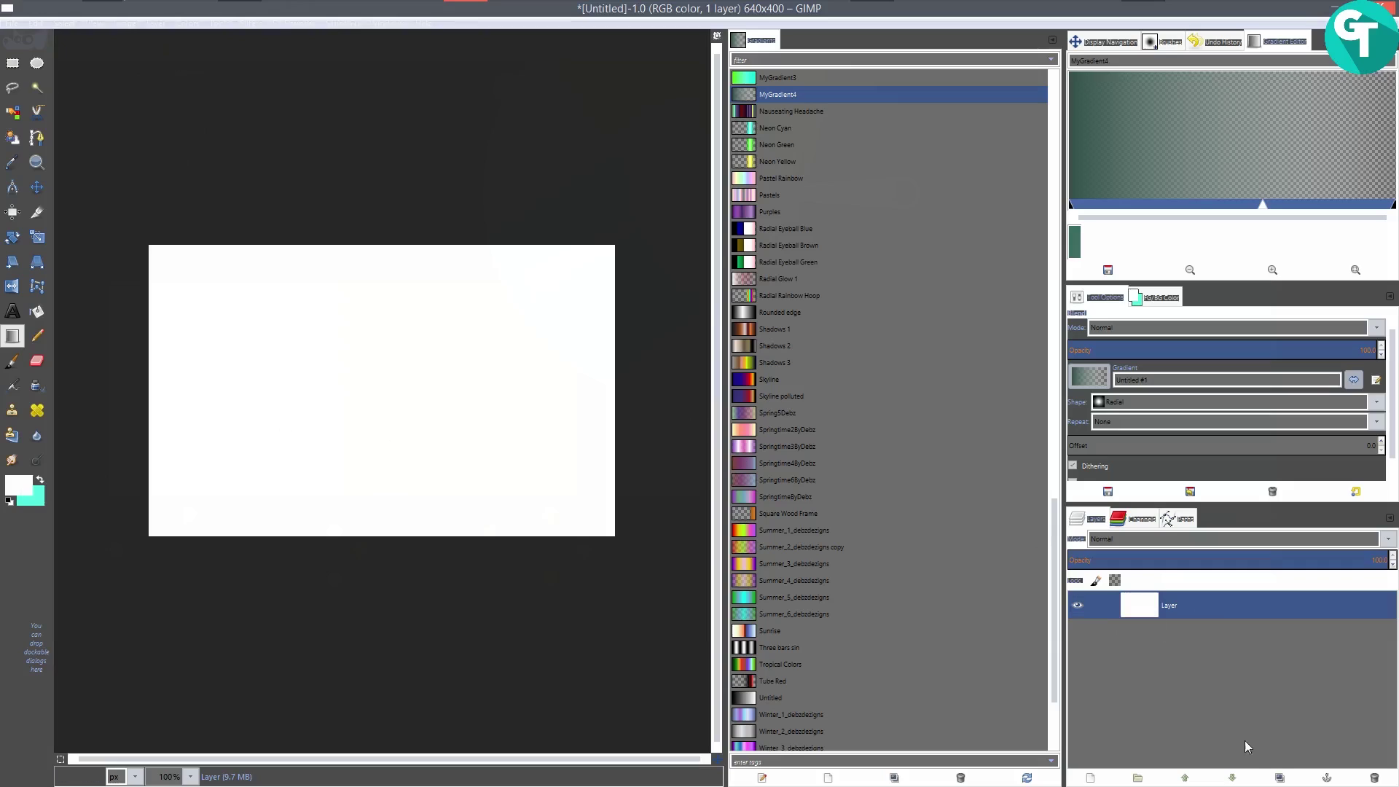
# Set the foreground to black, fill the layer, then test a radial gradient and undo it.
pyautogui.click(19, 485)
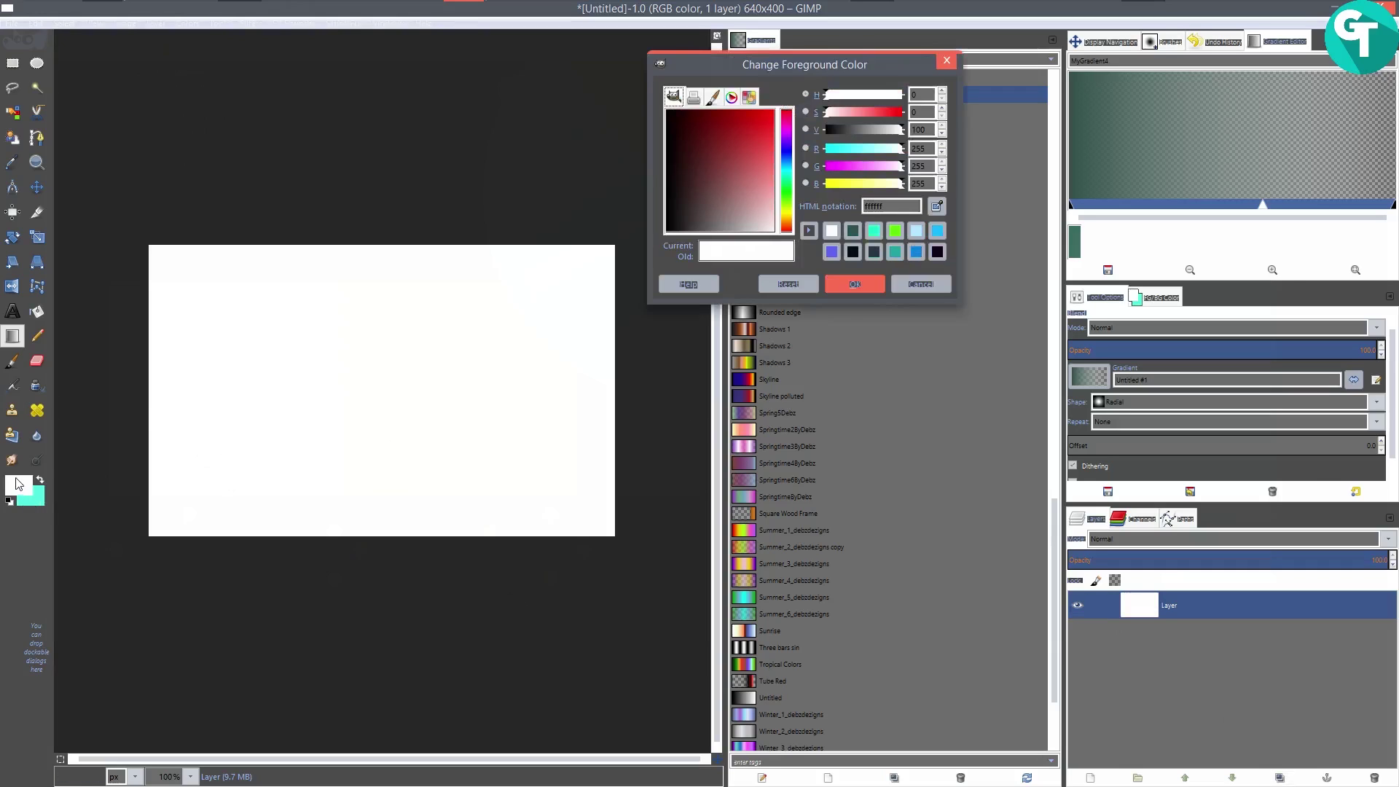
pyautogui.click(669, 230)
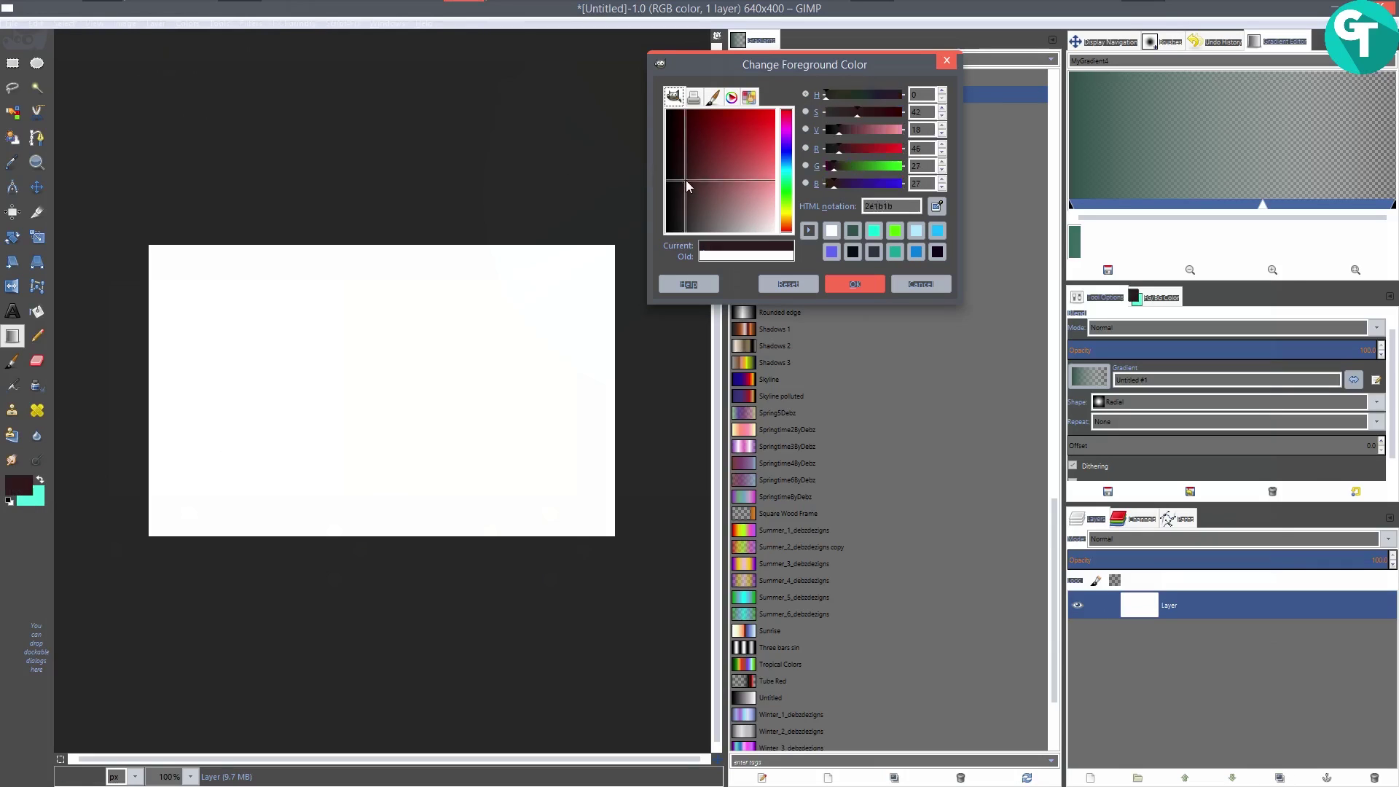
pyautogui.click(854, 284)
pyautogui.moveTo(21, 487); pyautogui.dragTo(262, 371)
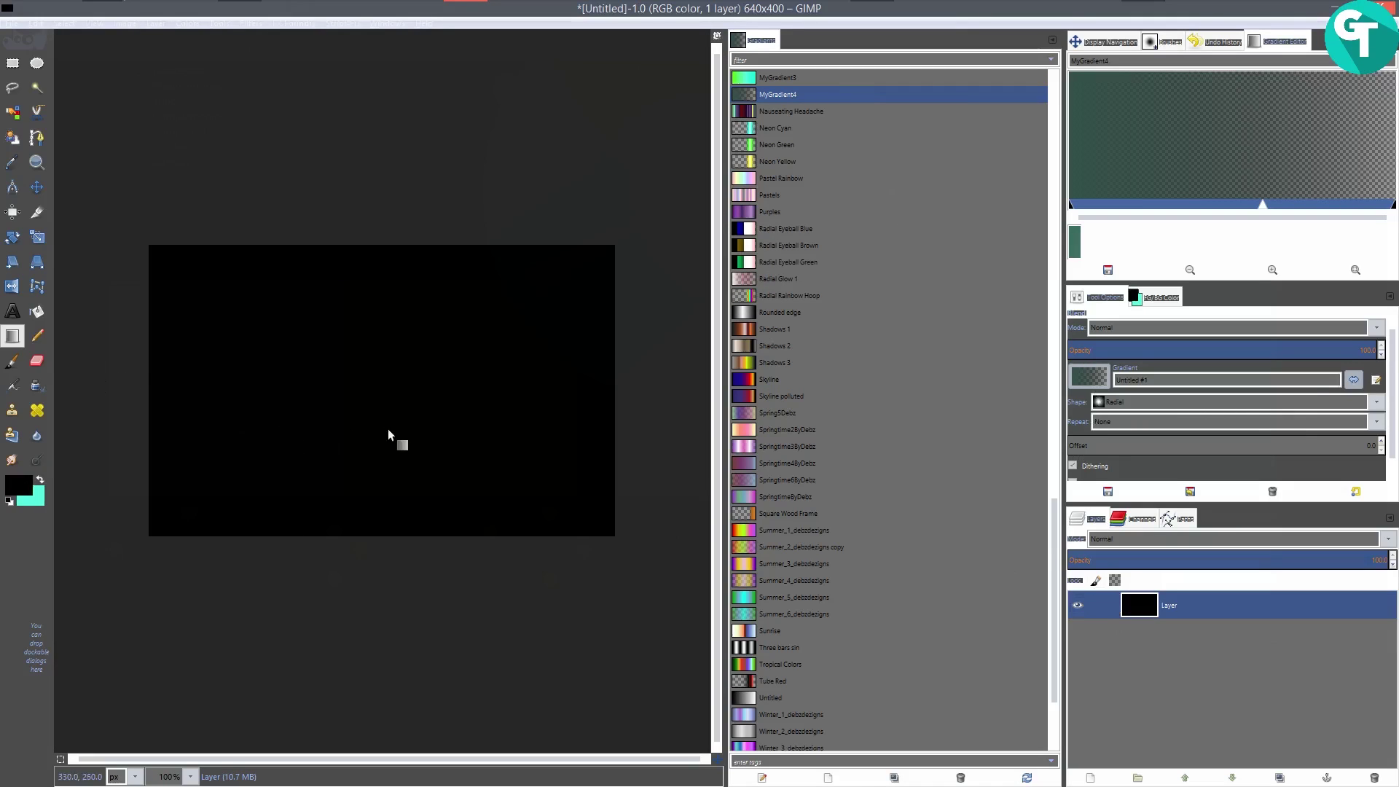
pyautogui.moveTo(384, 391); pyautogui.dragTo(561, 283)
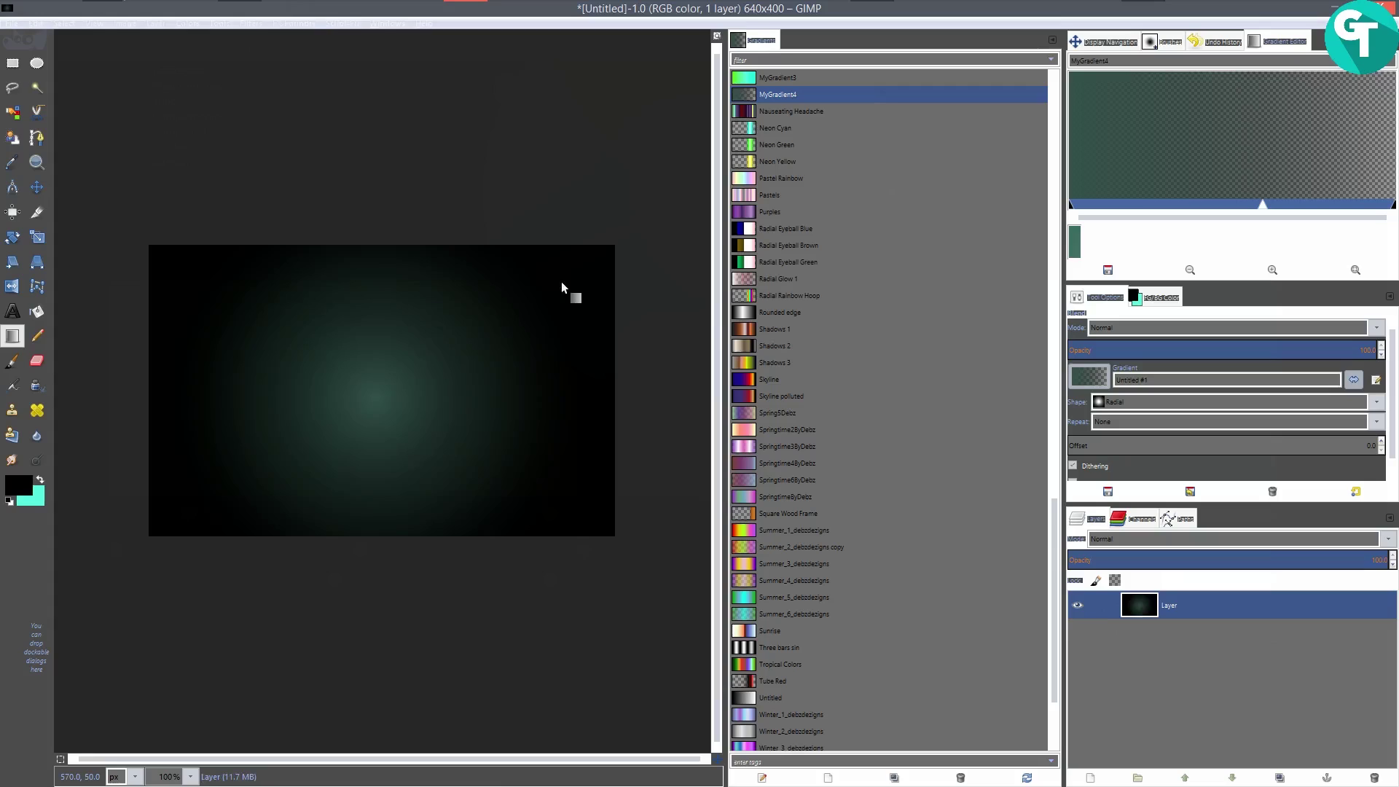
pyautogui.hotkey('ctrl', 'z')
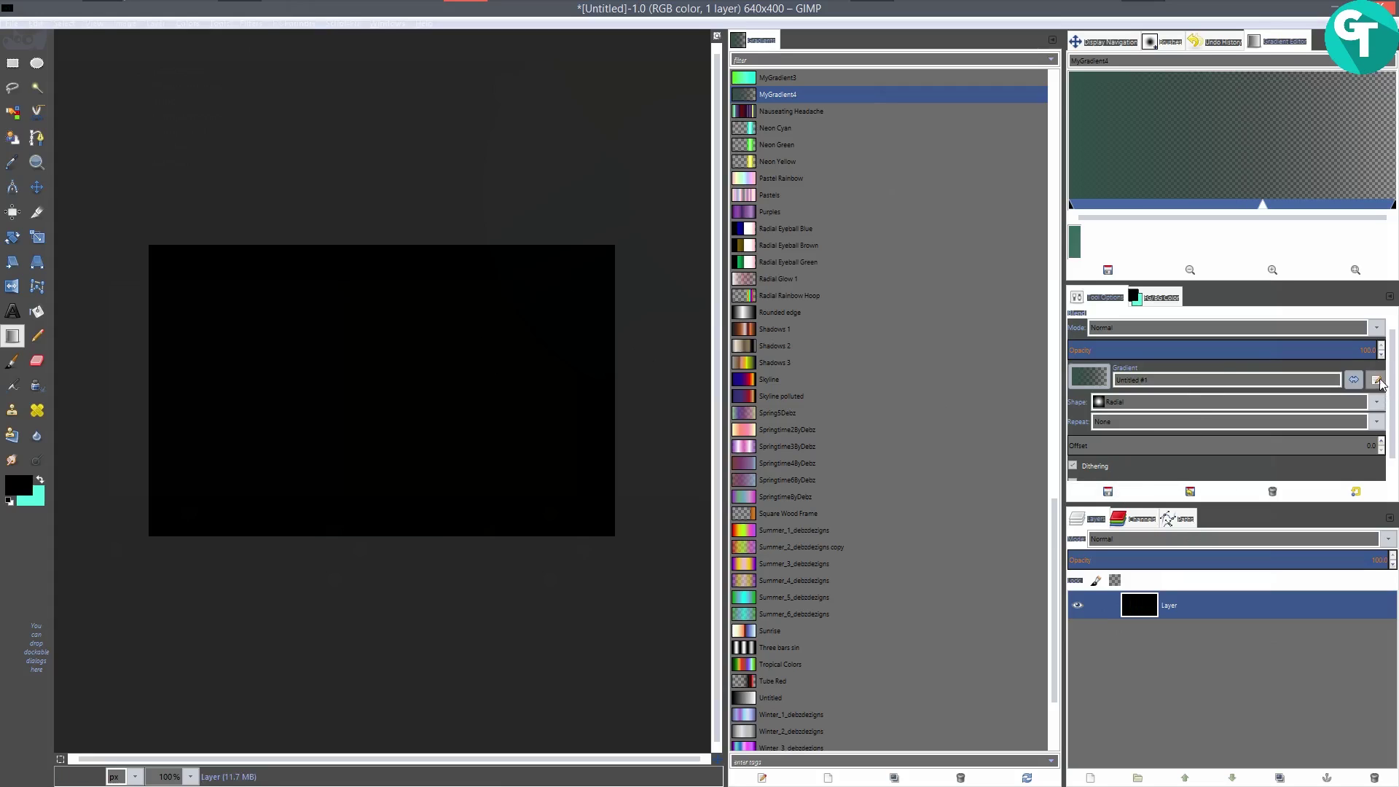
# Test a teal radial gradient over the black layer, then undo it.
pyautogui.moveTo(376, 398); pyautogui.dragTo(606, 255)
pyautogui.scroll(-1, 544, 458)
pyautogui.scroll(2, 544, 458)
pyautogui.scroll(-2, 534, 453)
pyautogui.moveTo(480, 418); pyautogui.dragTo(526, 399)
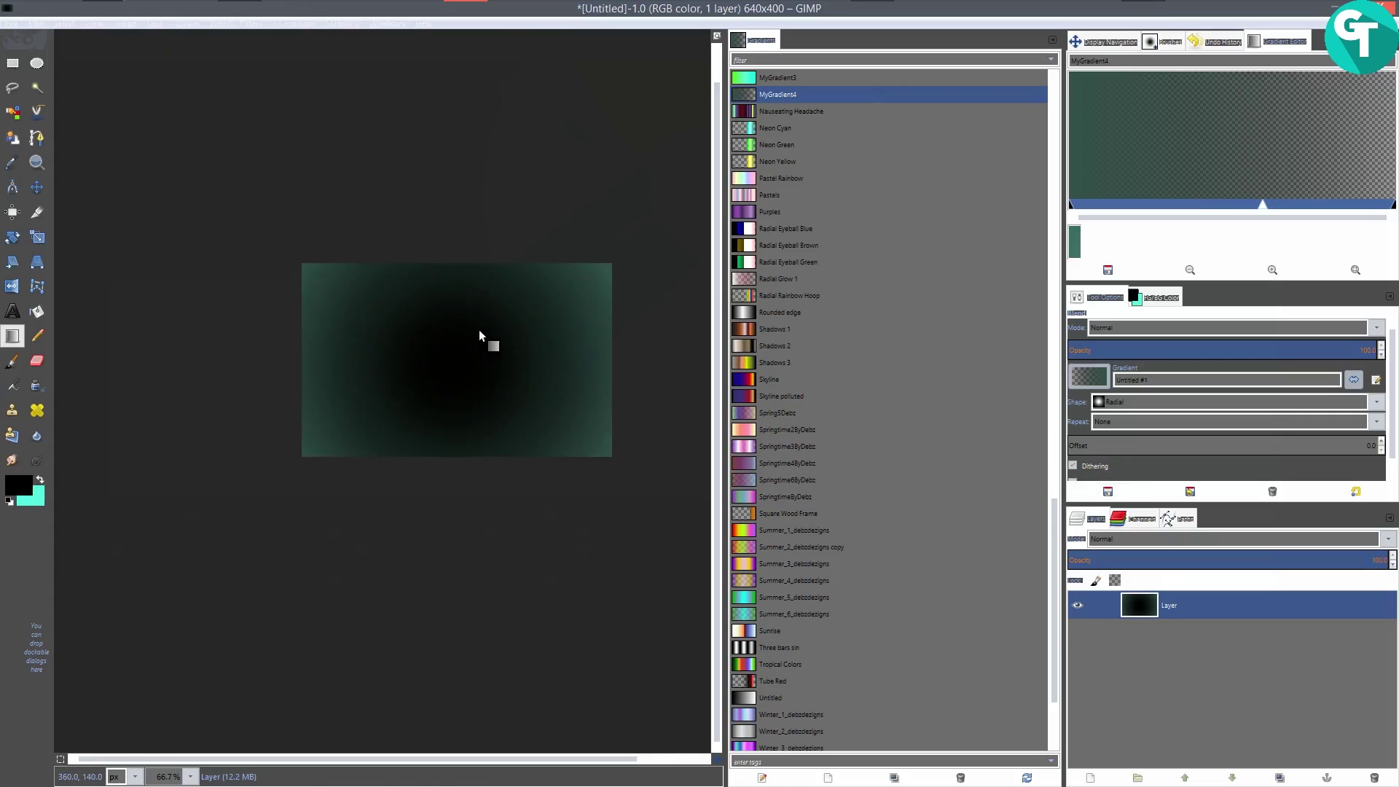
pyautogui.hotkey('ctrl', 'z')
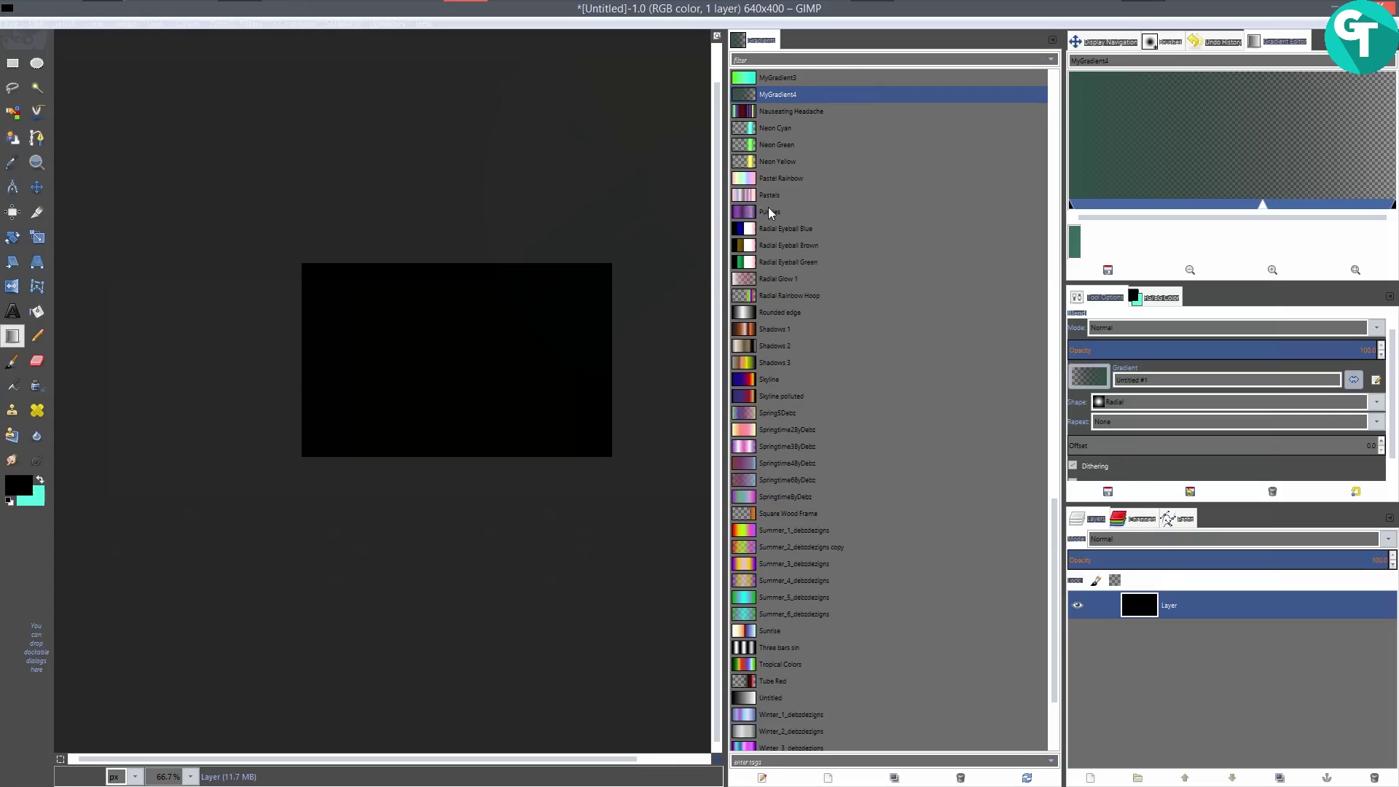
# Duplicate the black layer to create Layer copy.
pyautogui.scroll(5, 785, 186)
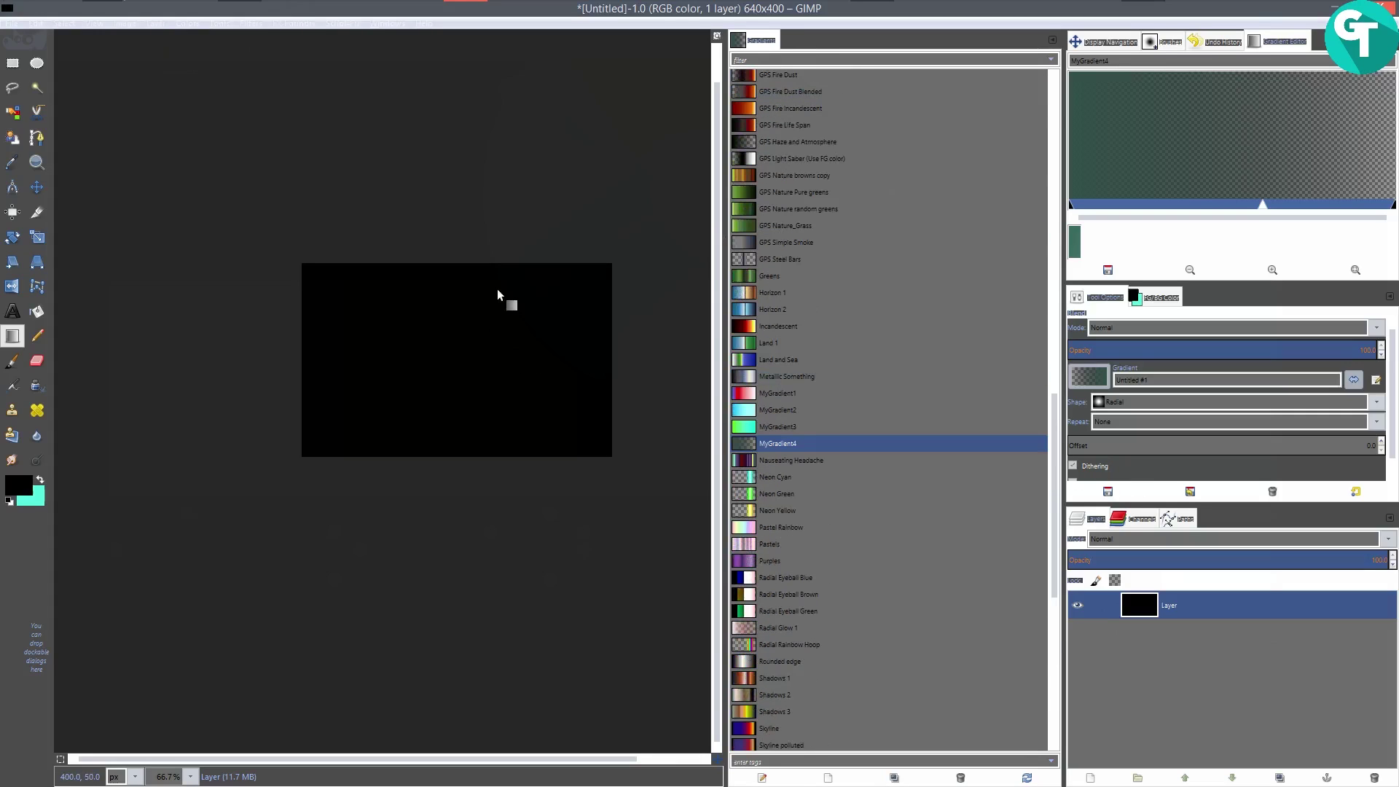
pyautogui.scroll(2, 496, 288)
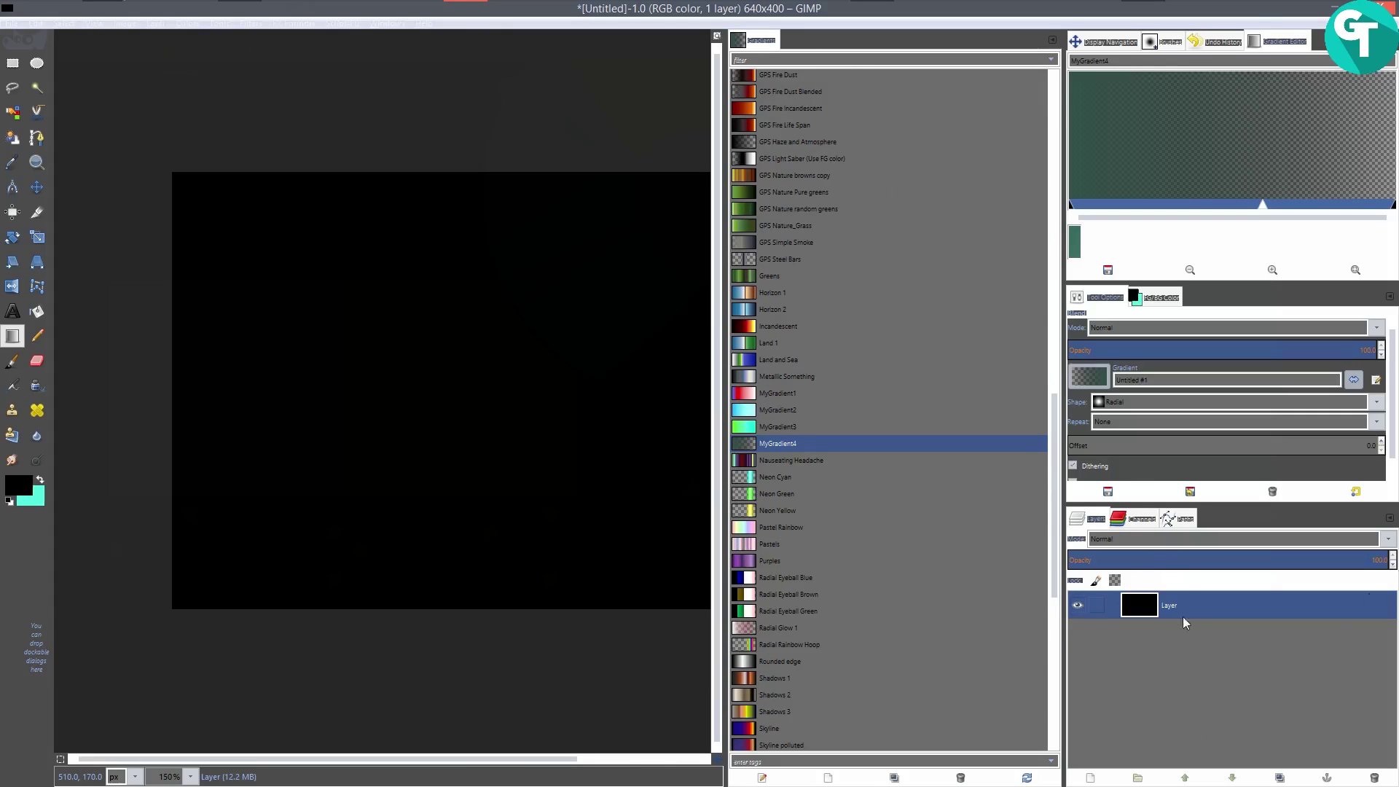
pyautogui.click(1280, 777)
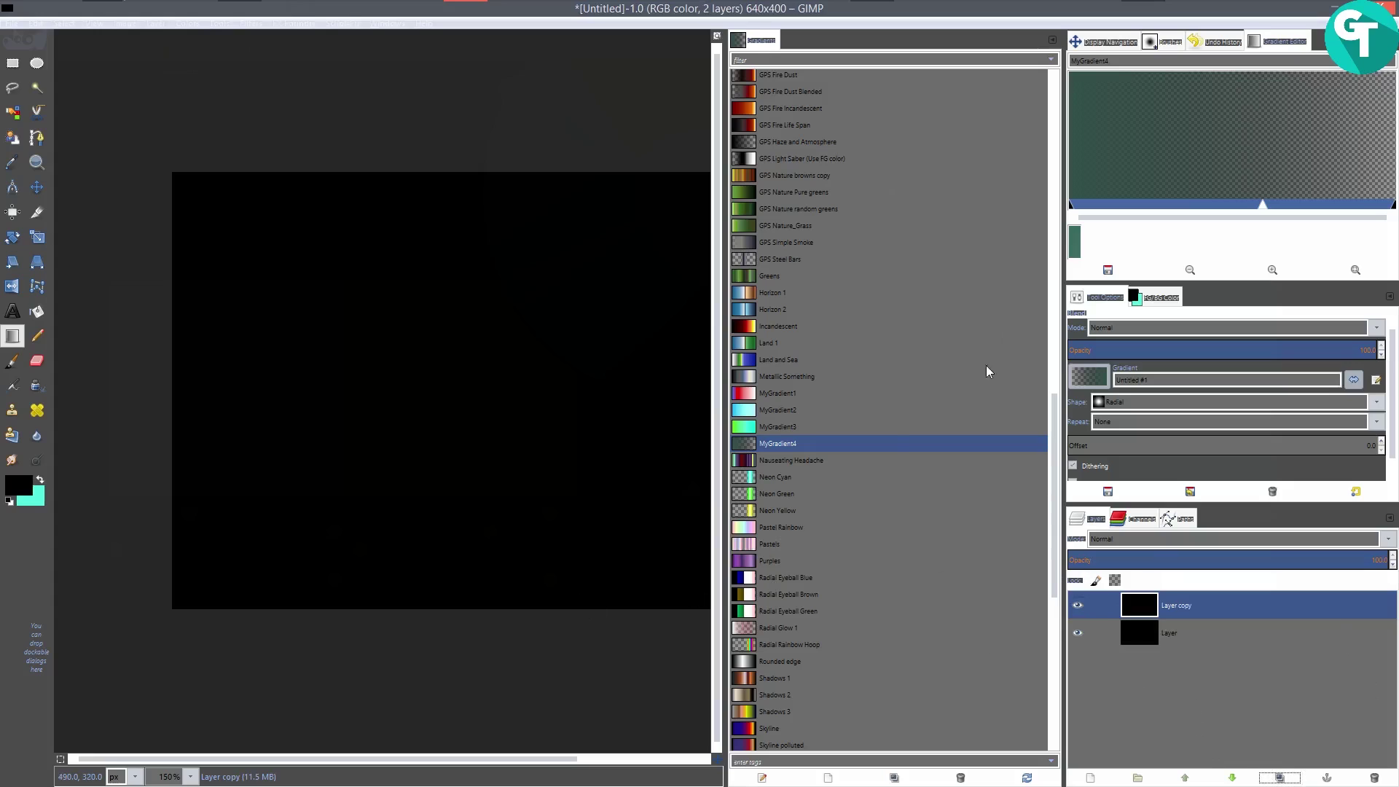
pyautogui.scroll(20, 786, 146)
pyautogui.scroll(-20, 784, 145)
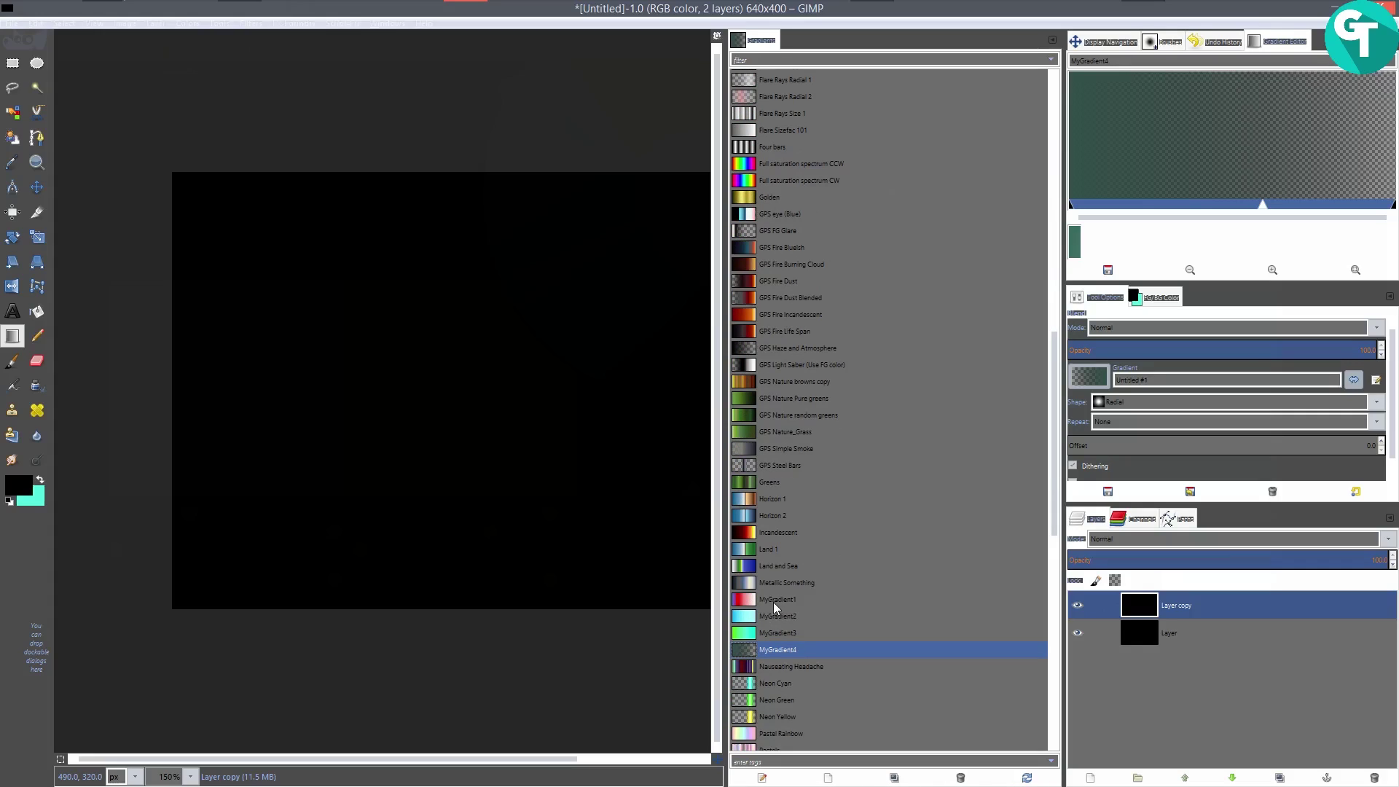
# Fill Layer copy with a radial MyGradient2 gradient dragged from the canvas centre outward.
pyautogui.click(784, 615)
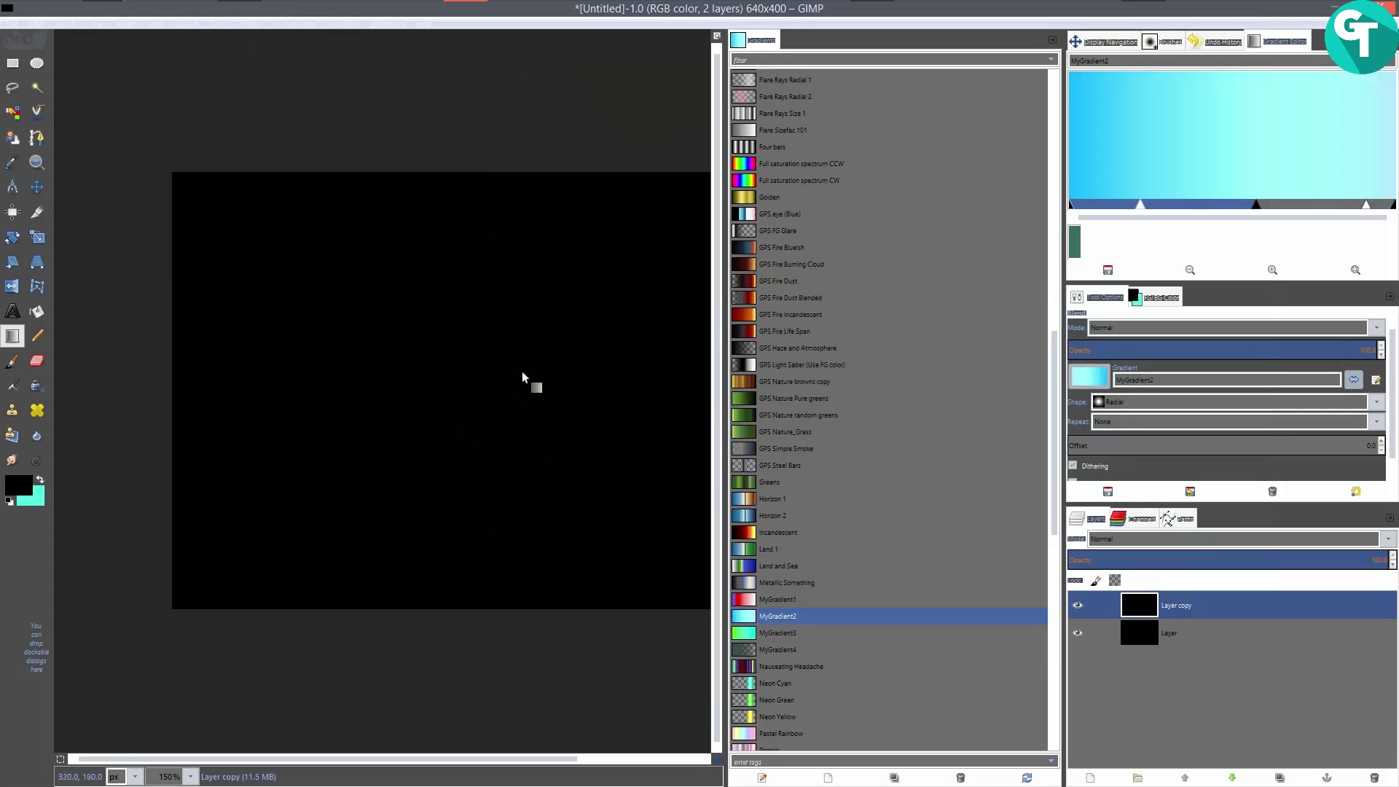
pyautogui.press('-')
pyautogui.press('-')
pyautogui.moveTo(386, 385); pyautogui.dragTo(535, 315)
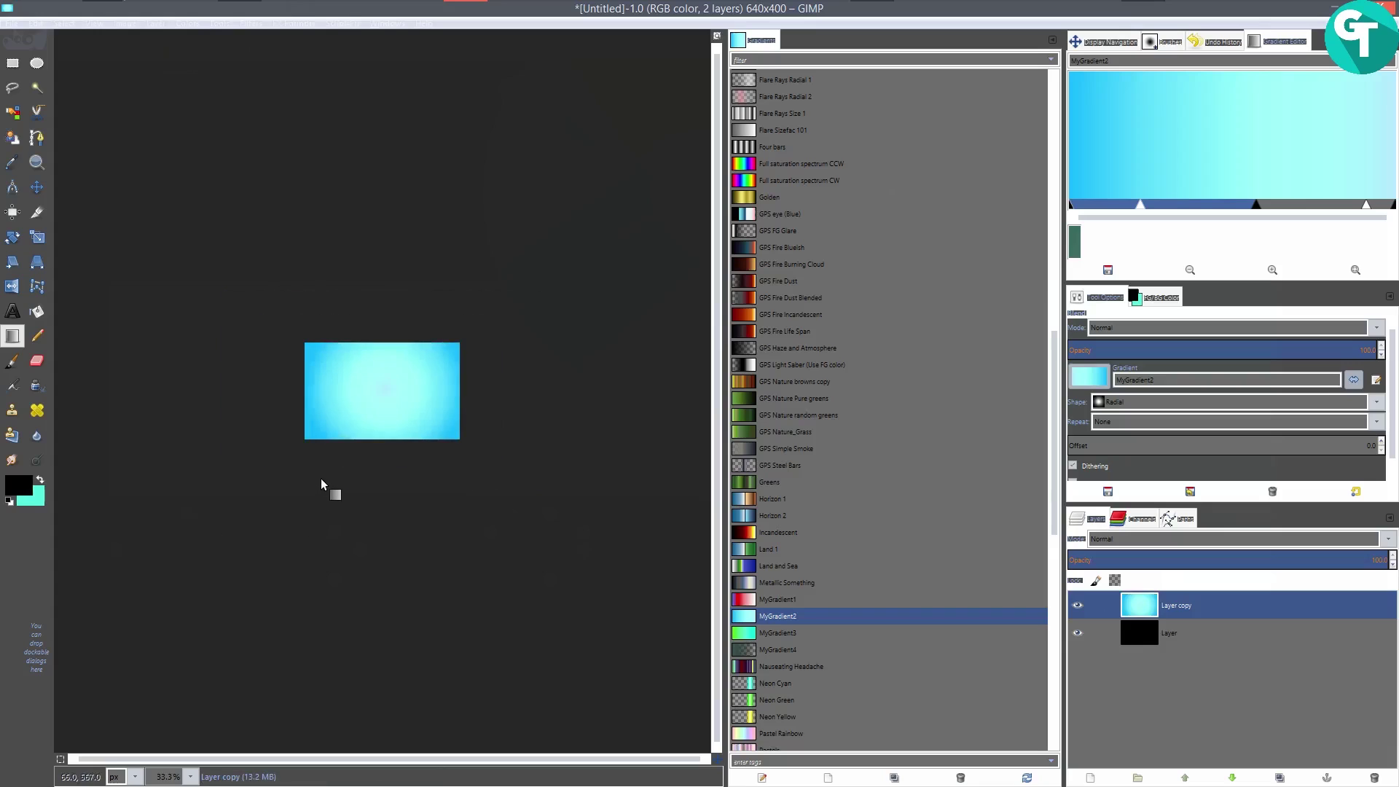
pyautogui.press('+')
pyautogui.press('+')
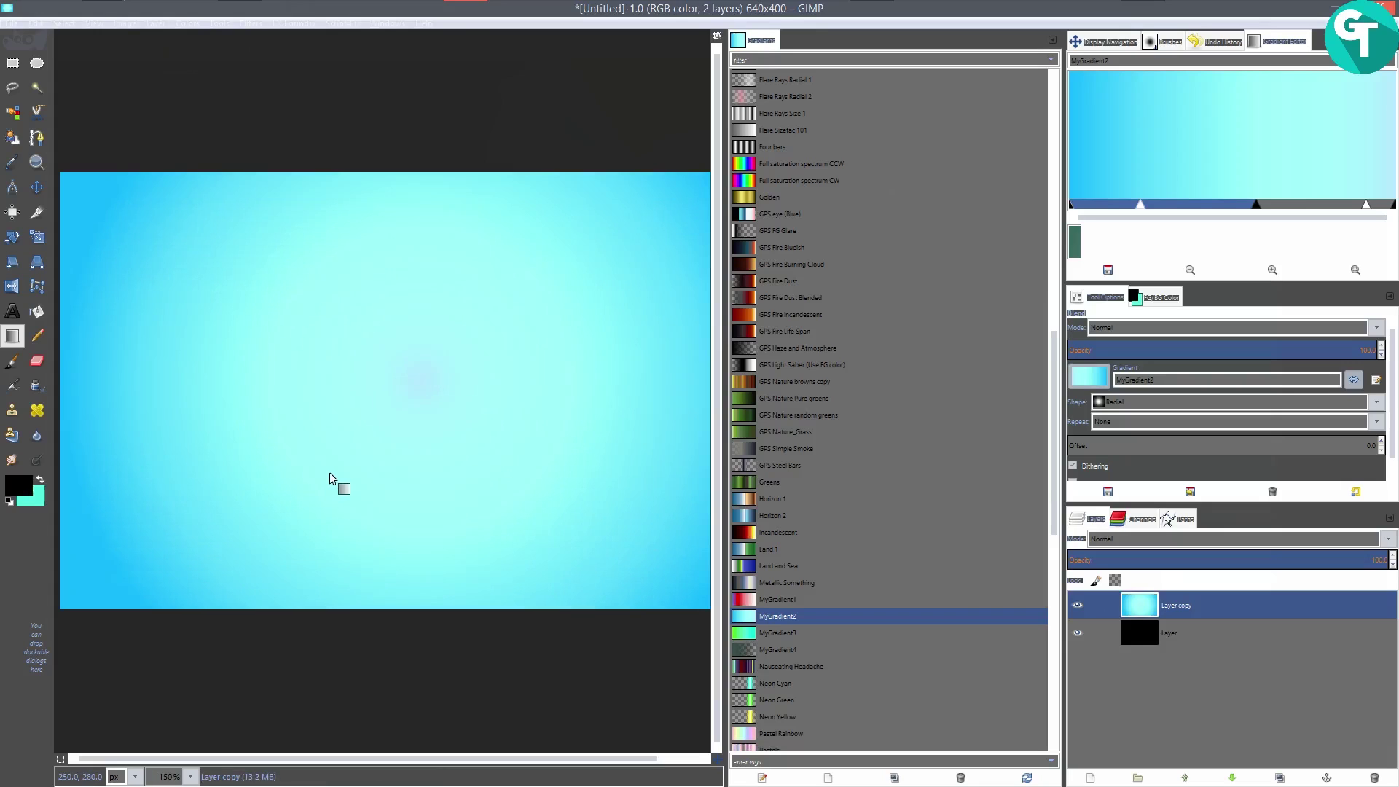
# Set Layer copy's blend mode to Hard light for a blue-cyan glow over black.
pyautogui.click(1168, 537)
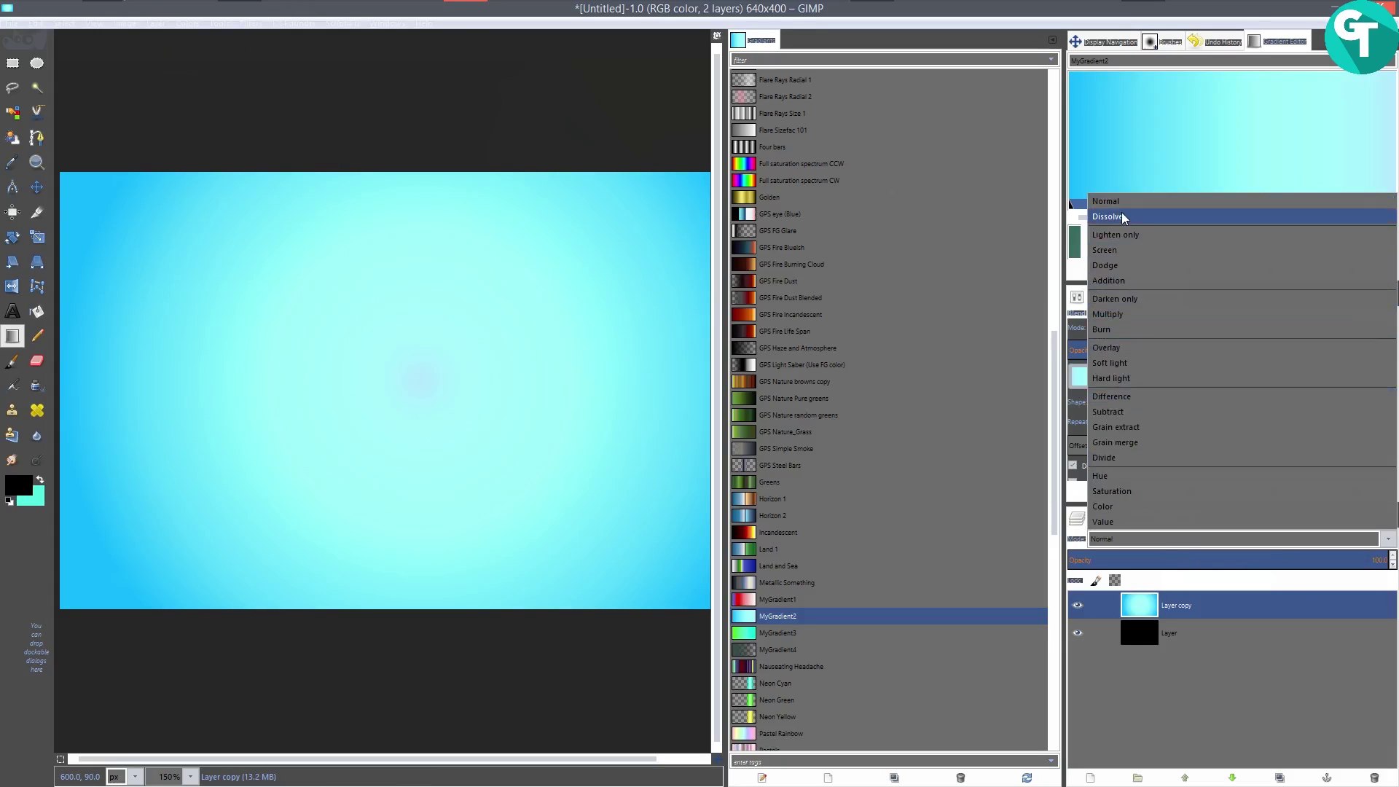
pyautogui.click(1119, 314)
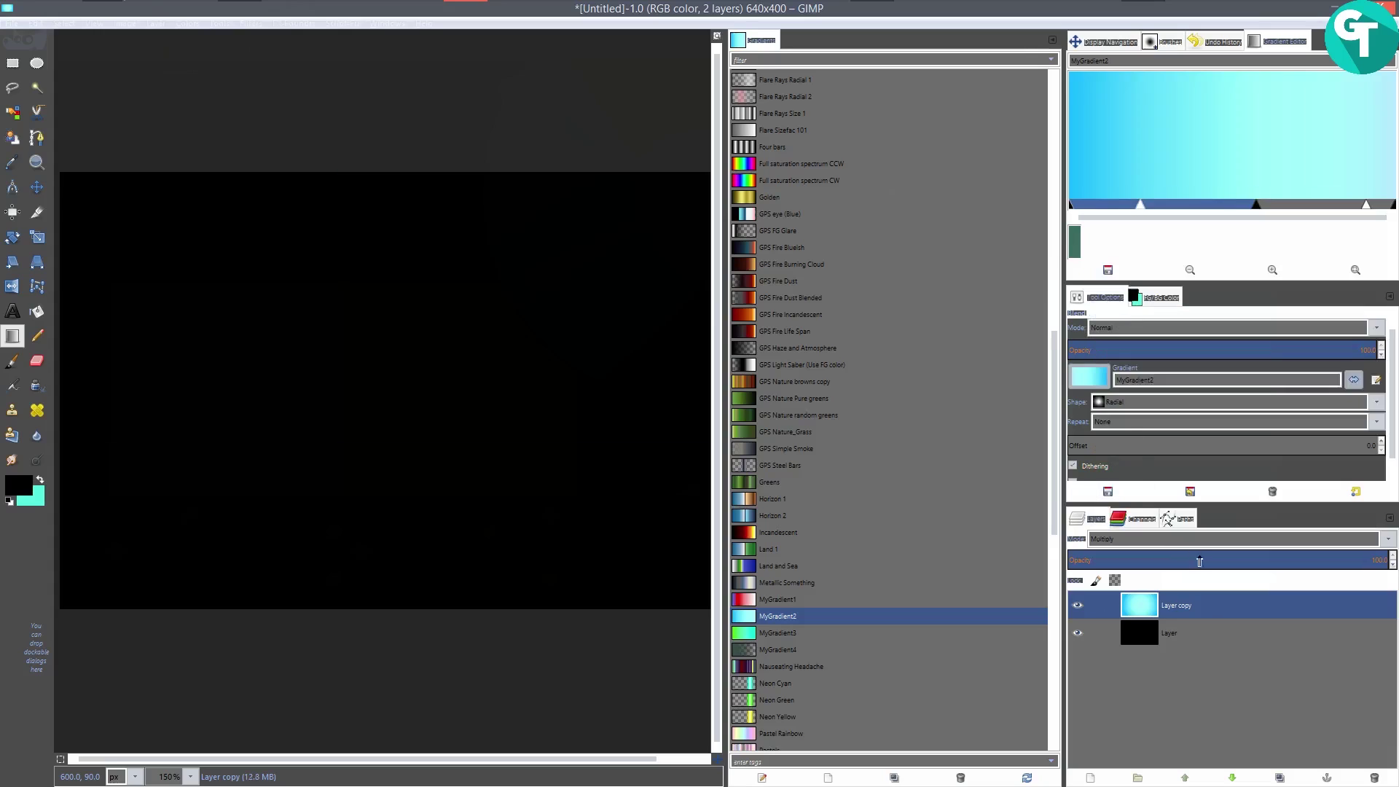
pyautogui.scroll(-4, 1238, 539)
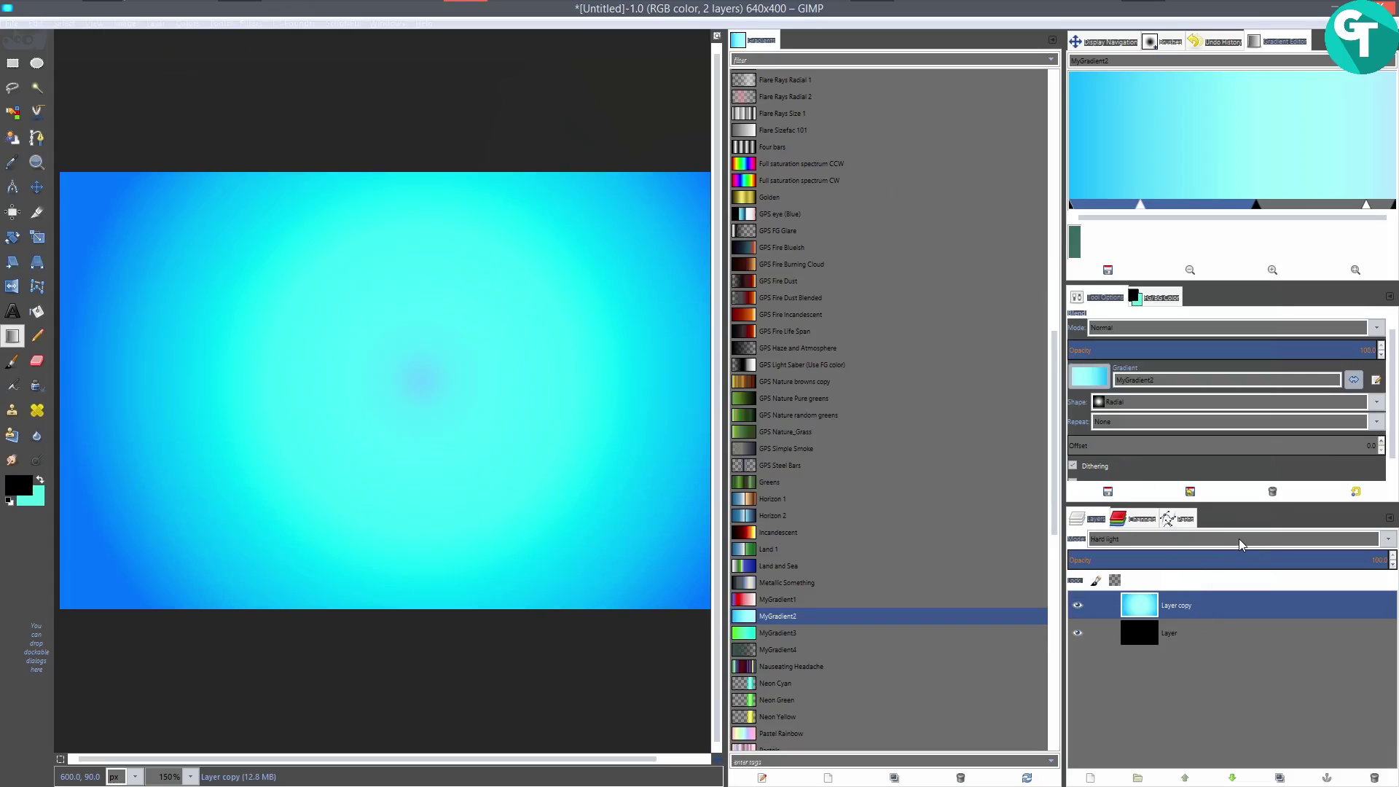
pyautogui.scroll(-4, 783, 418)
pyautogui.keyDown('ctrl'); pyautogui.scroll(-4, 437, 432); pyautogui.keyUp('ctrl')
pyautogui.keyDown('ctrl'); pyautogui.scroll(2, 337, 435); pyautogui.keyUp('ctrl')
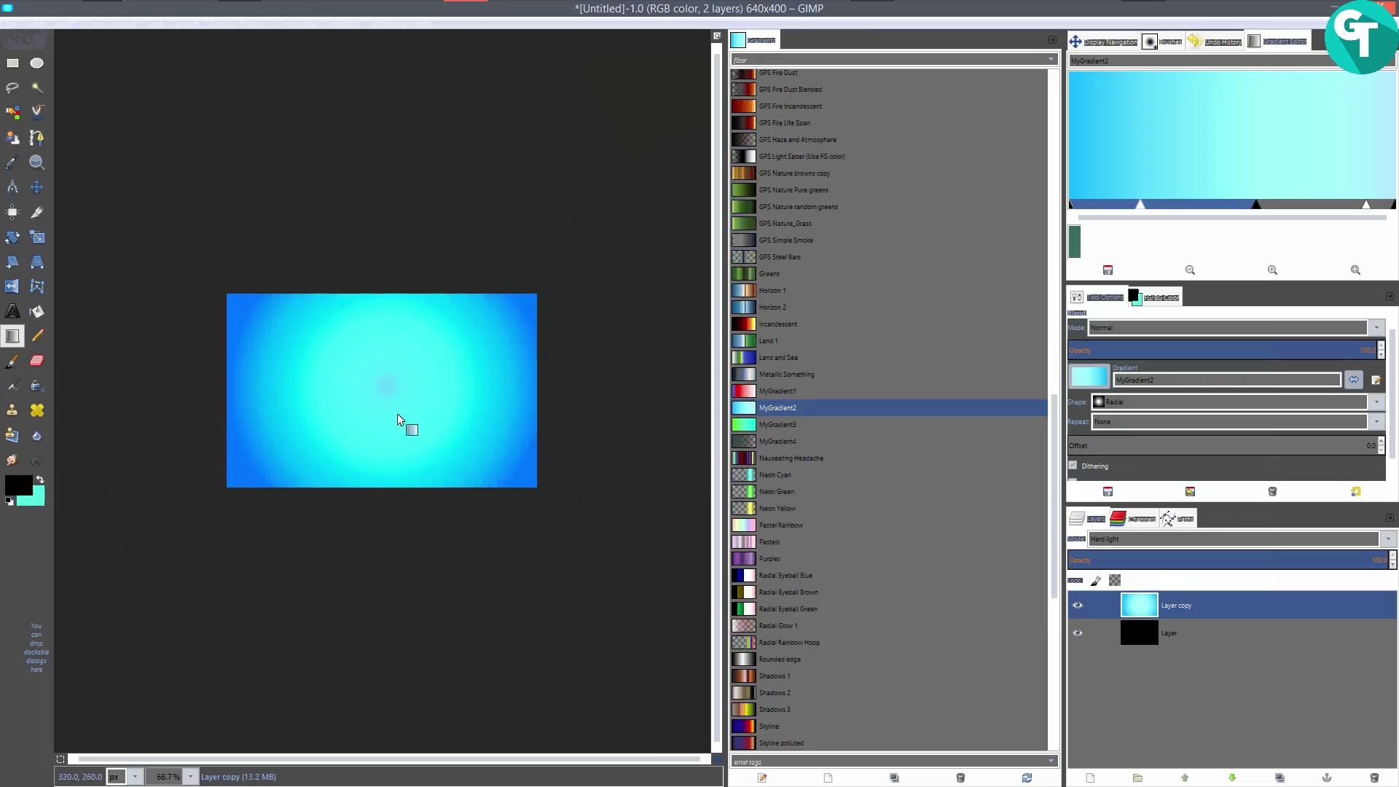
pyautogui.keyDown('ctrl'); pyautogui.scroll(3, 462, 408); pyautogui.keyUp('ctrl')
pyautogui.keyDown('ctrl'); pyautogui.scroll(-2, 465, 408); pyautogui.keyUp('ctrl')
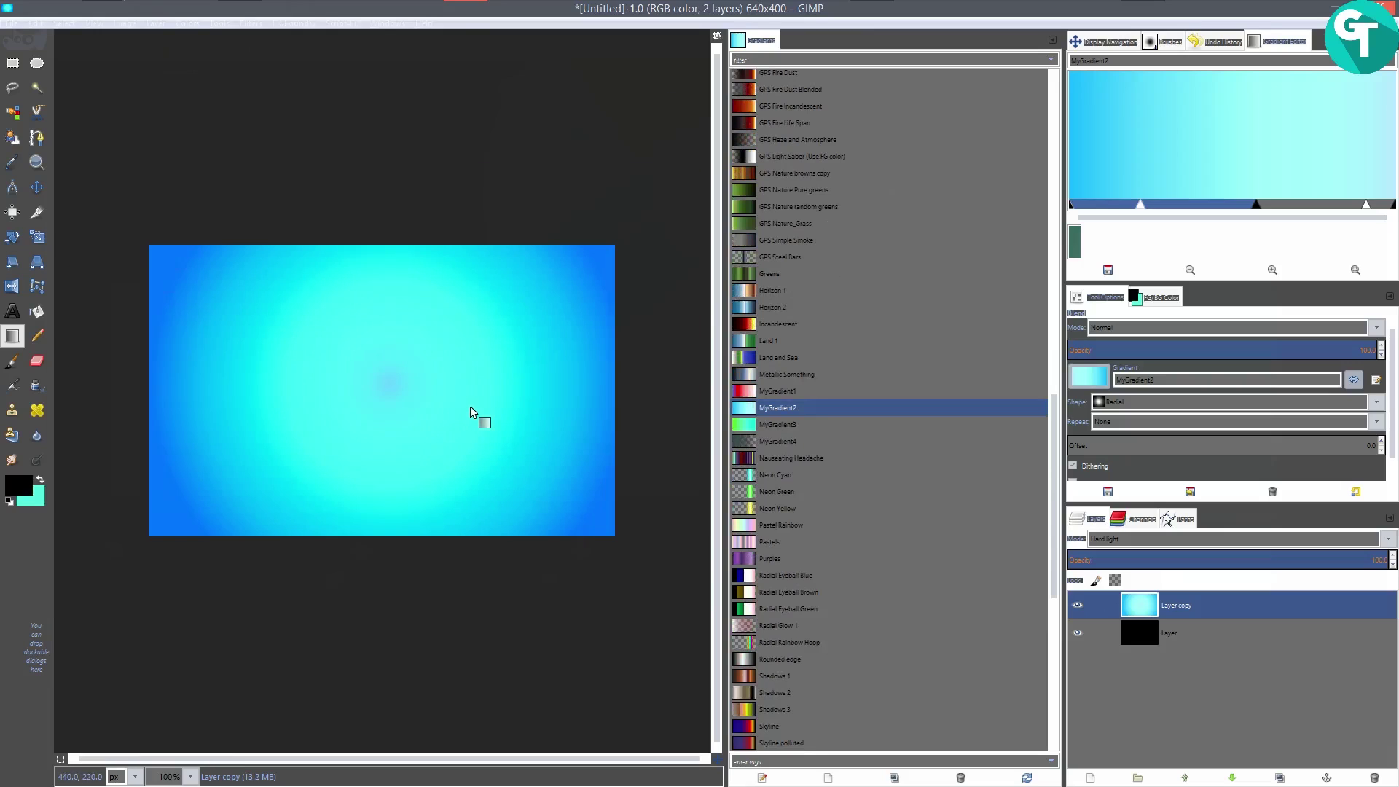
pyautogui.moveTo(1138, 203); pyautogui.dragTo(384, 297)
pyautogui.keyDown('ctrl'); pyautogui.scroll(3, 408, 317); pyautogui.keyUp('ctrl')
pyautogui.keyDown('ctrl'); pyautogui.scroll(-3, 609, 281); pyautogui.keyUp('ctrl')
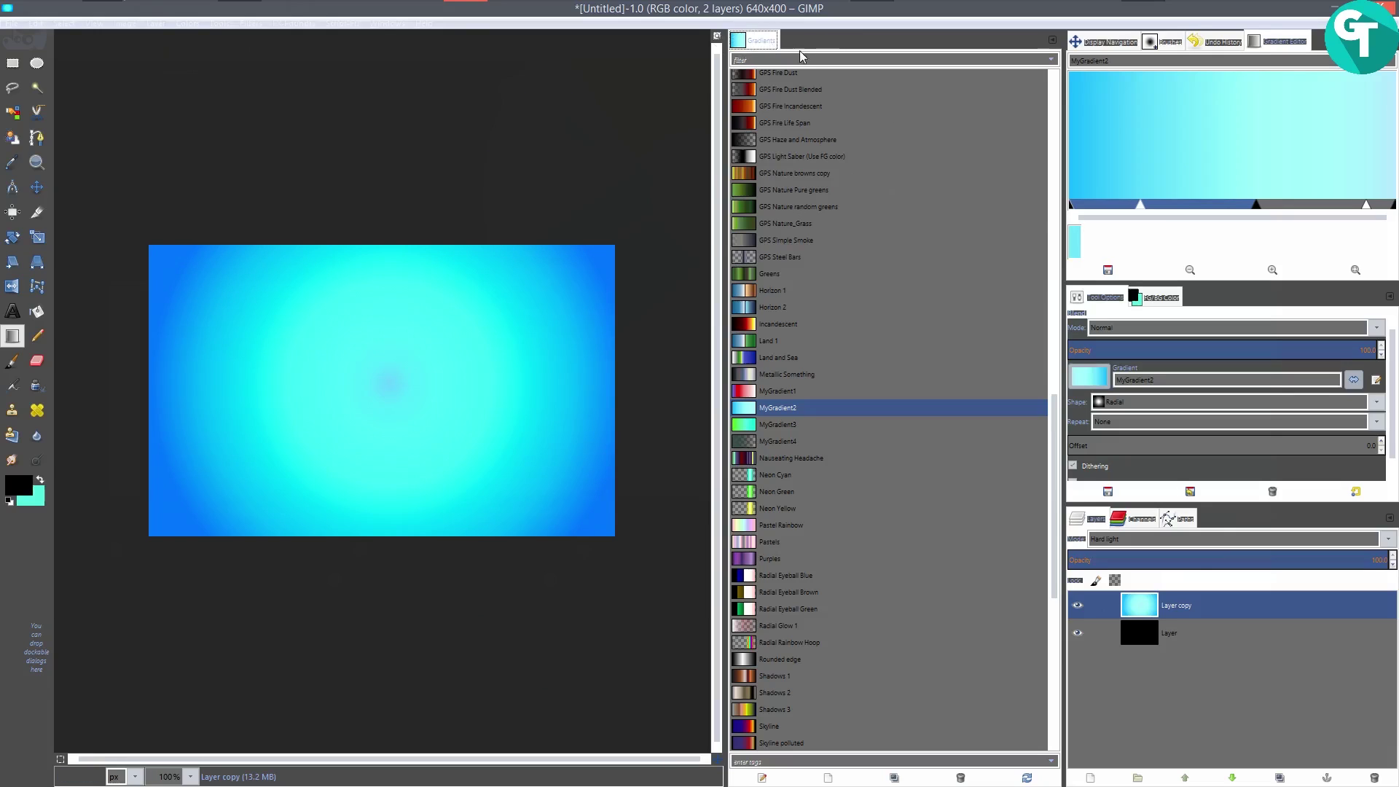
# Browse the undo history, brushes and navigation panels, then return to the MyGradient2 gradient editor.
pyautogui.click(1204, 42)
pyautogui.click(1283, 42)
pyautogui.click(1206, 44)
pyautogui.click(1165, 46)
pyautogui.click(1098, 46)
pyautogui.click(1170, 45)
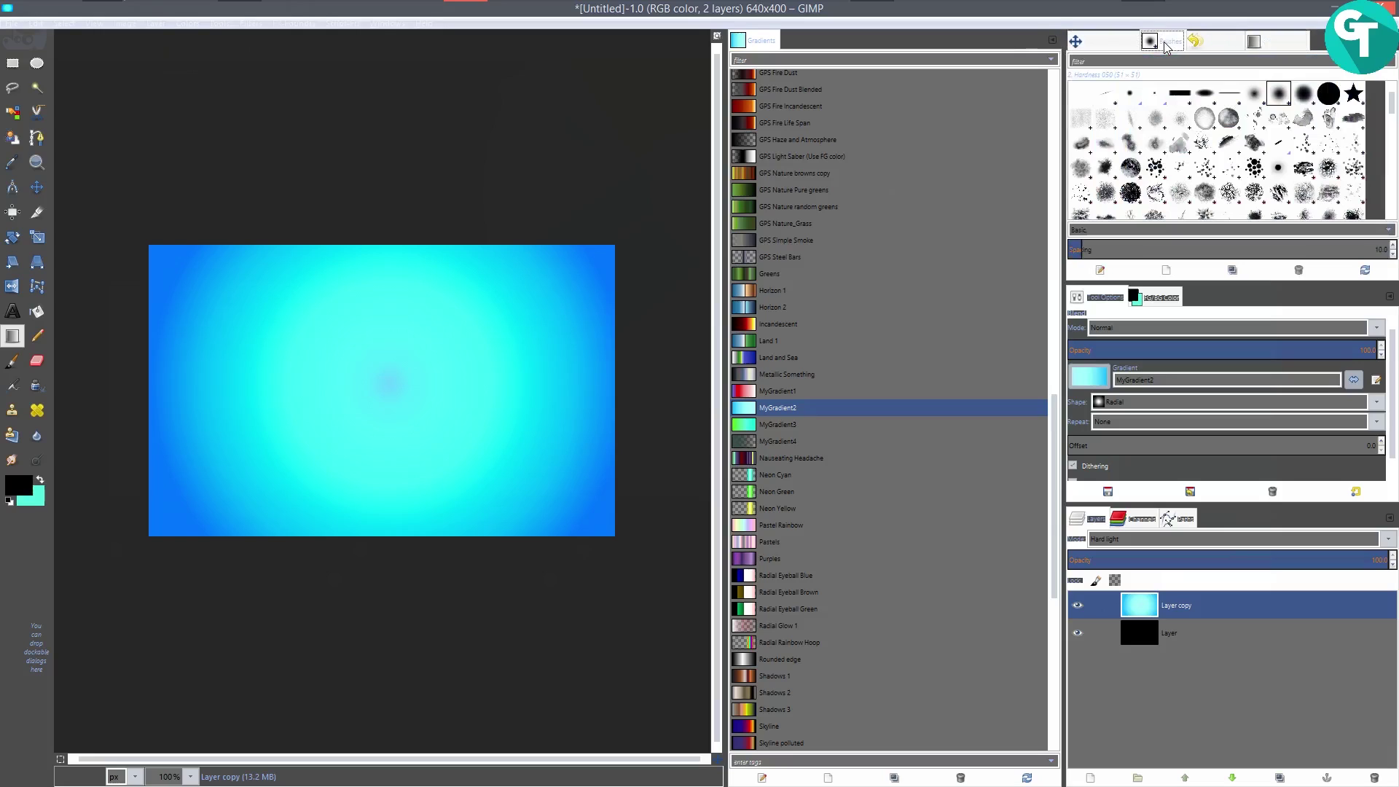
pyautogui.click(1283, 46)
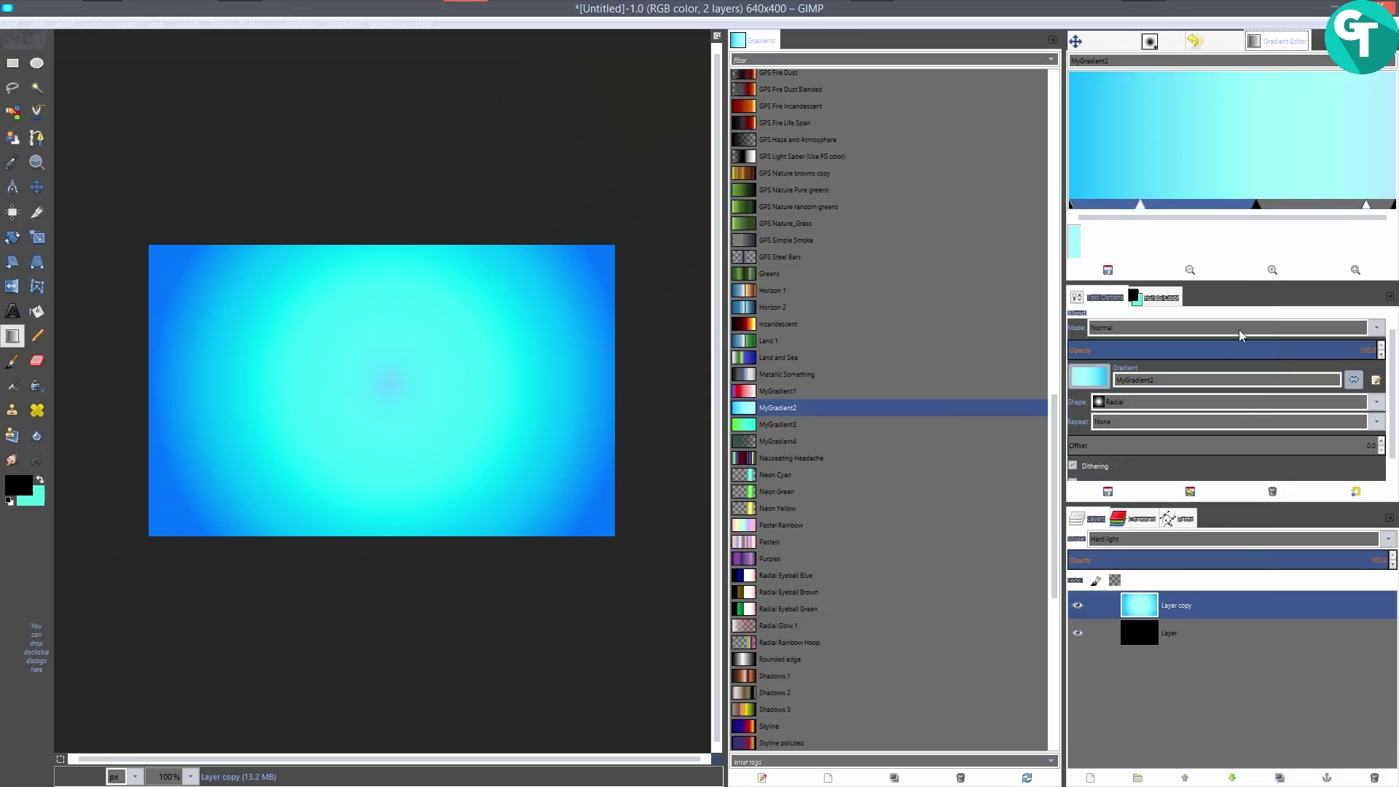
pyautogui.click(1165, 298)
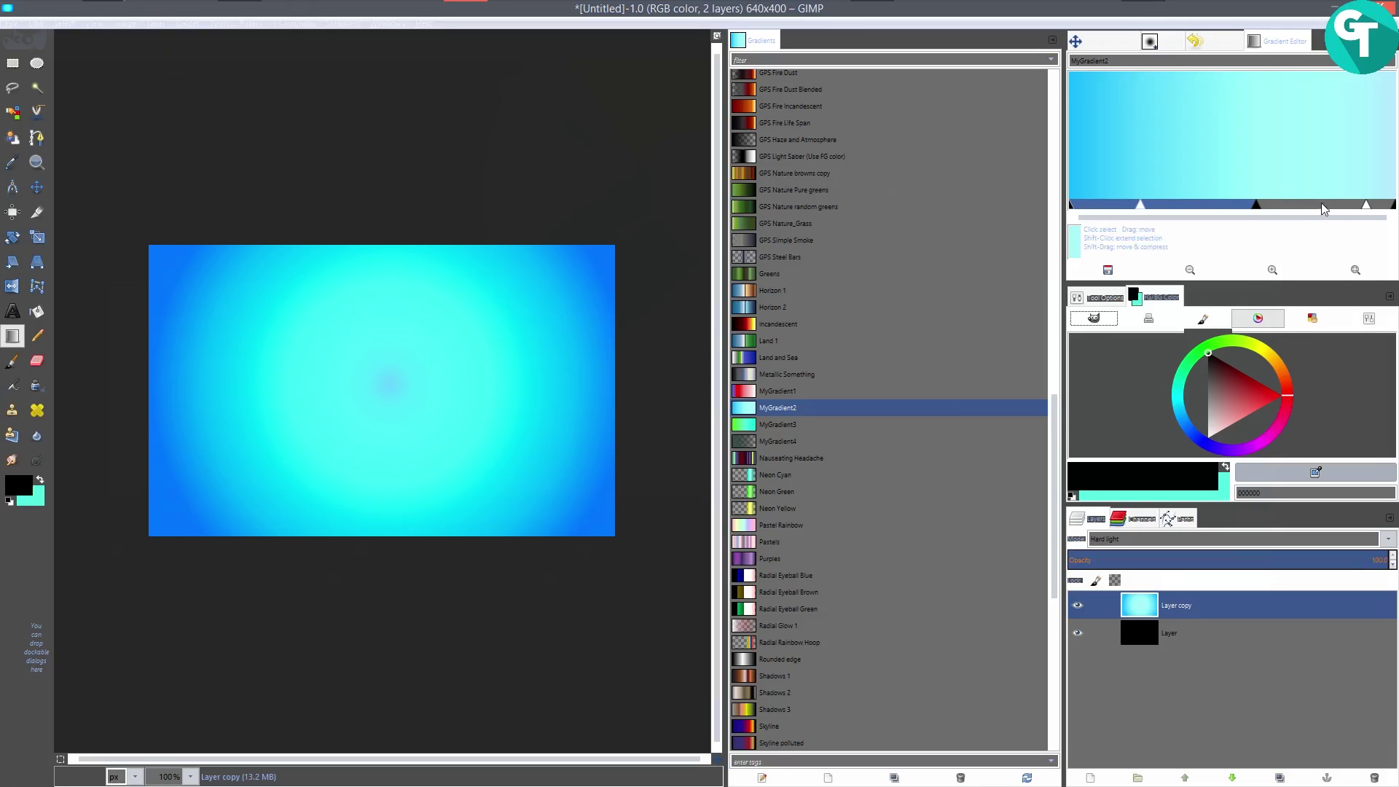
# Inspect MyGradient2's left and right segments and their option menus without changing anything.
pyautogui.click(1316, 204)
pyautogui.rightClick(1318, 207)
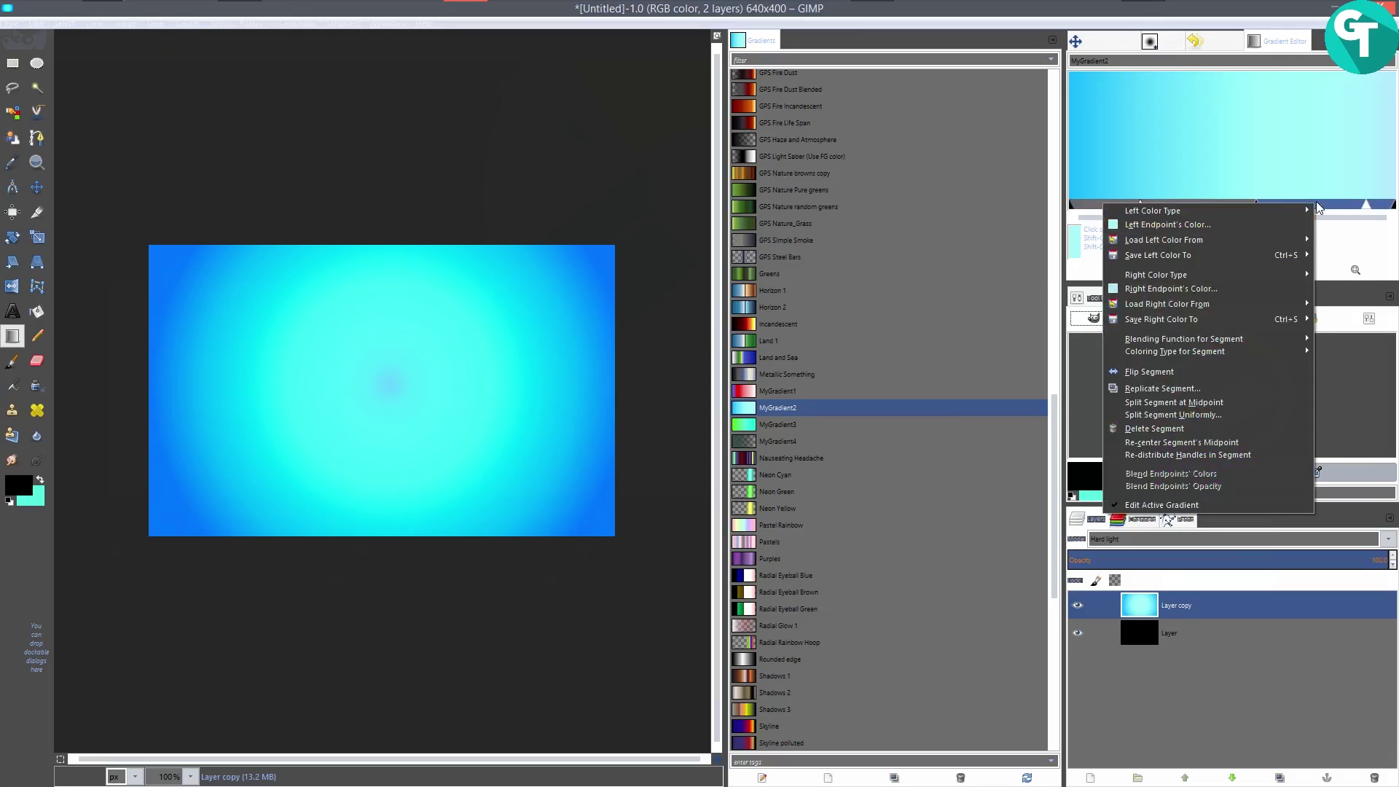
pyautogui.click(1322, 213)
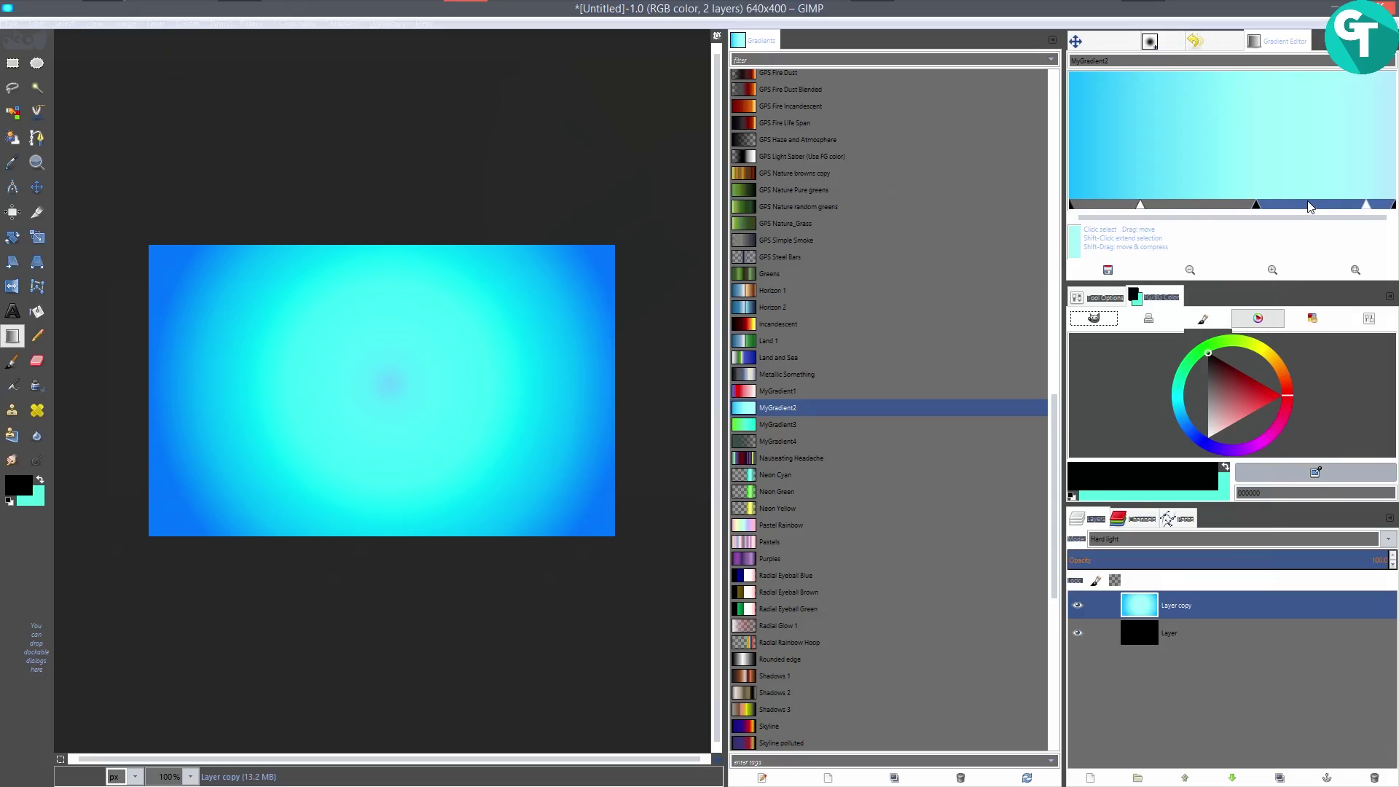
pyautogui.click(1196, 205)
pyautogui.click(1309, 207)
pyautogui.rightClick(1308, 205)
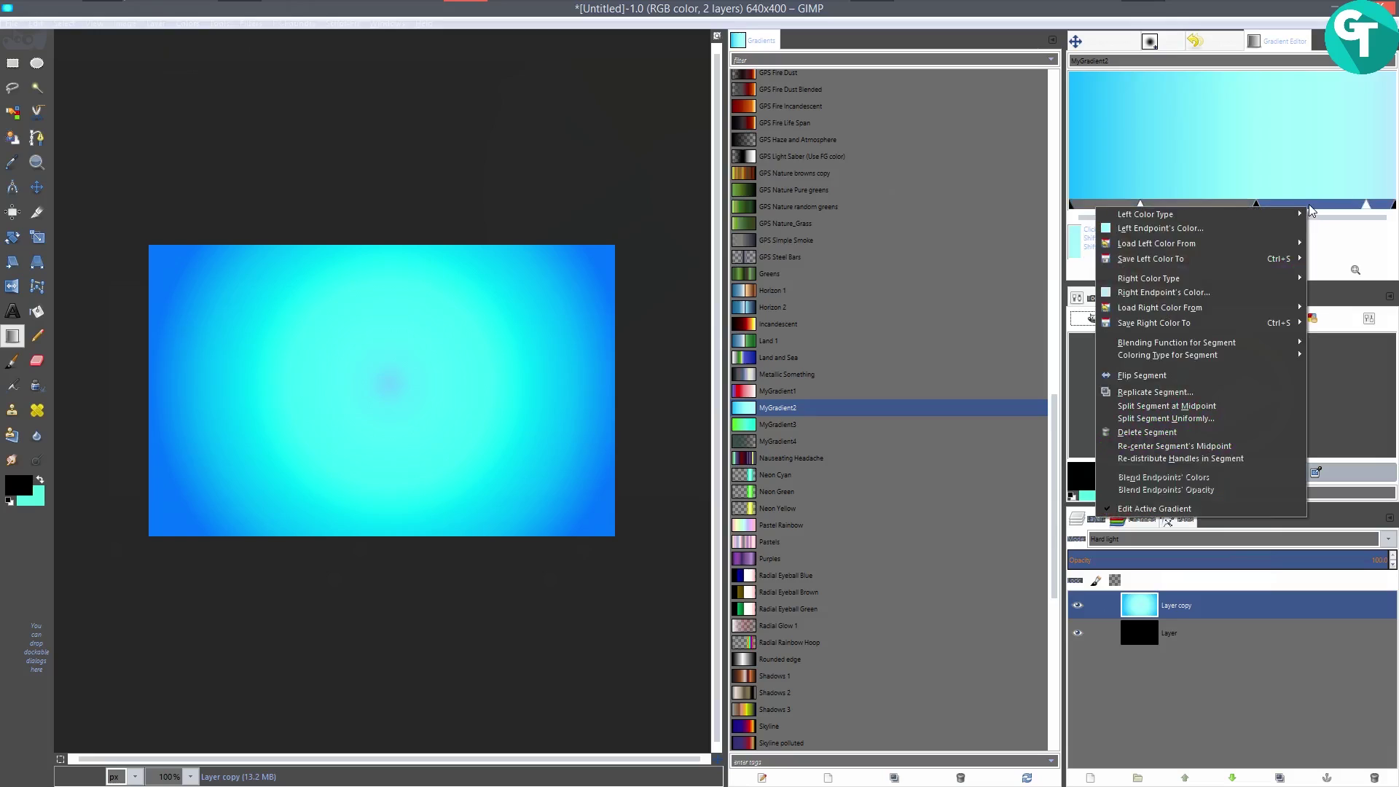
pyautogui.click(1353, 209)
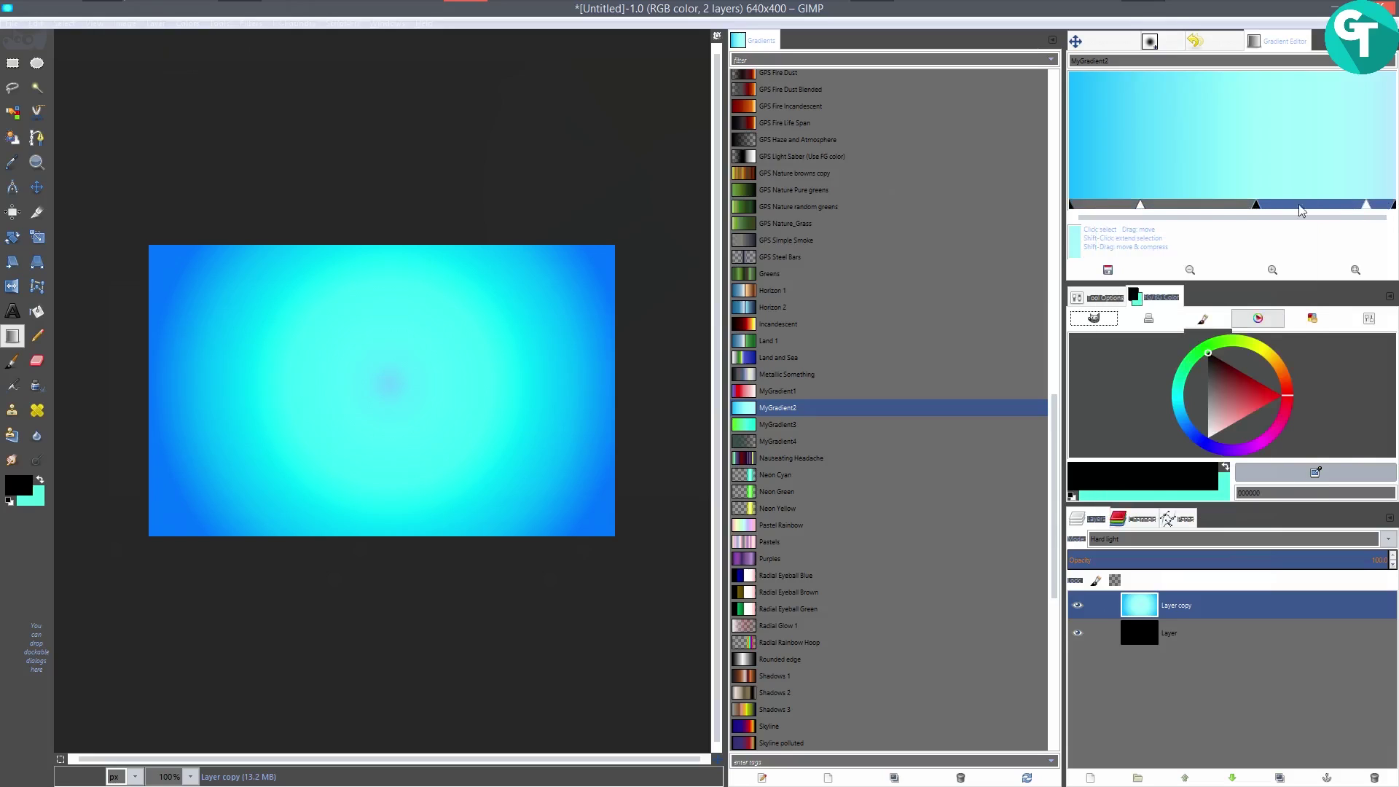
pyautogui.click(1197, 205)
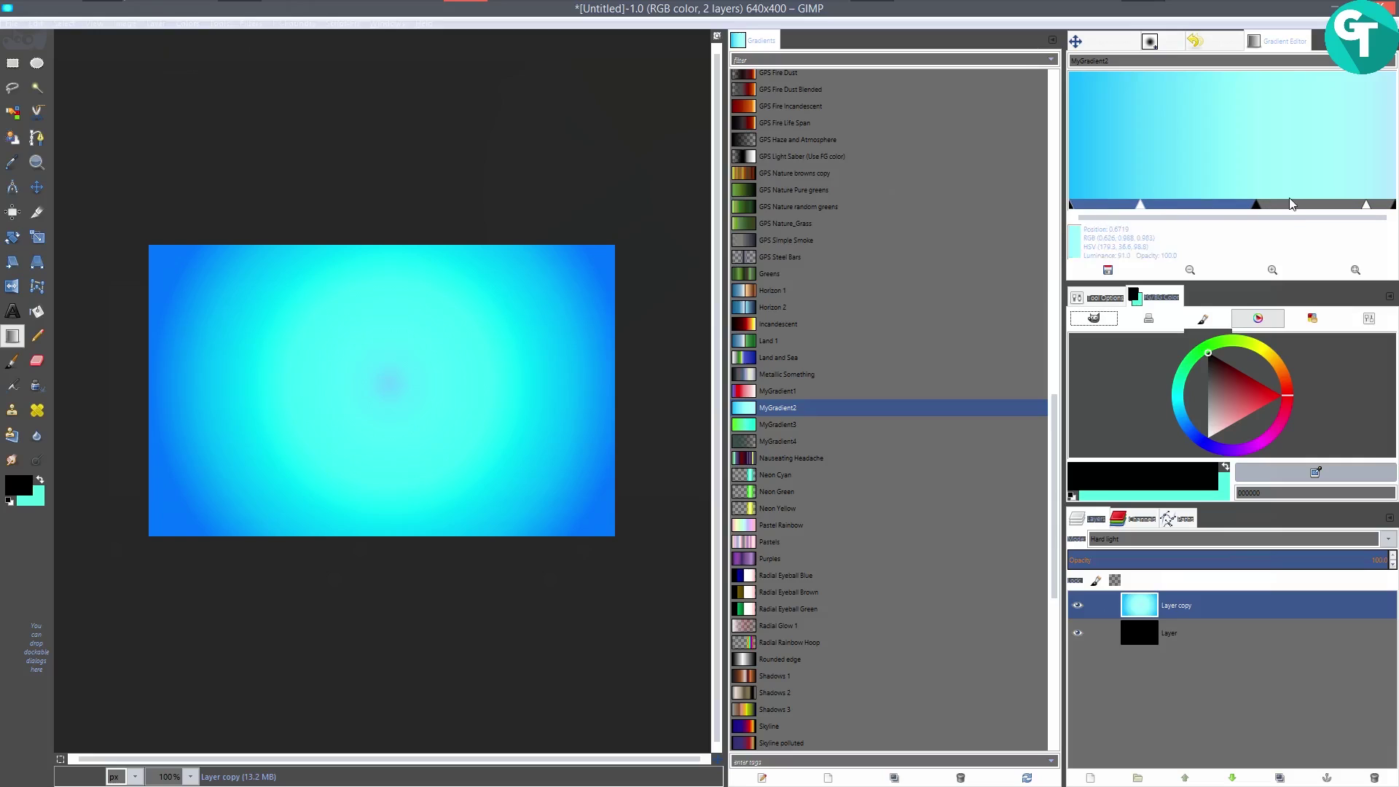
# Swap foreground and background, then set the foreground colour to dark teal 2a7e71.
pyautogui.click(40, 481)
pyautogui.click(25, 485)
pyautogui.moveTo(751, 173); pyautogui.dragTo(724, 177)
pyautogui.click(854, 283)
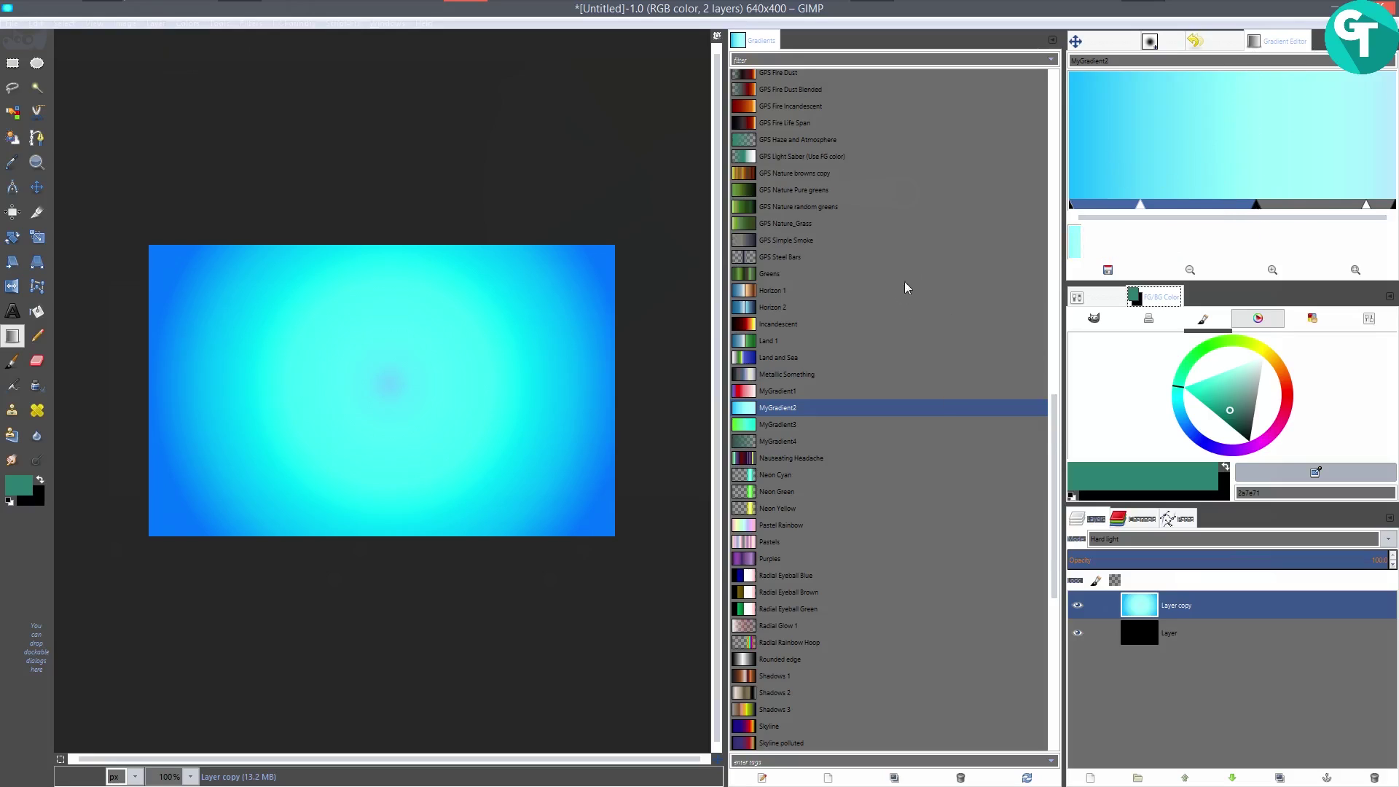
# Try radial fills on Layer copy with GPS Nature browns copy, then GPS Nature_Grass.
pyautogui.click(765, 174)
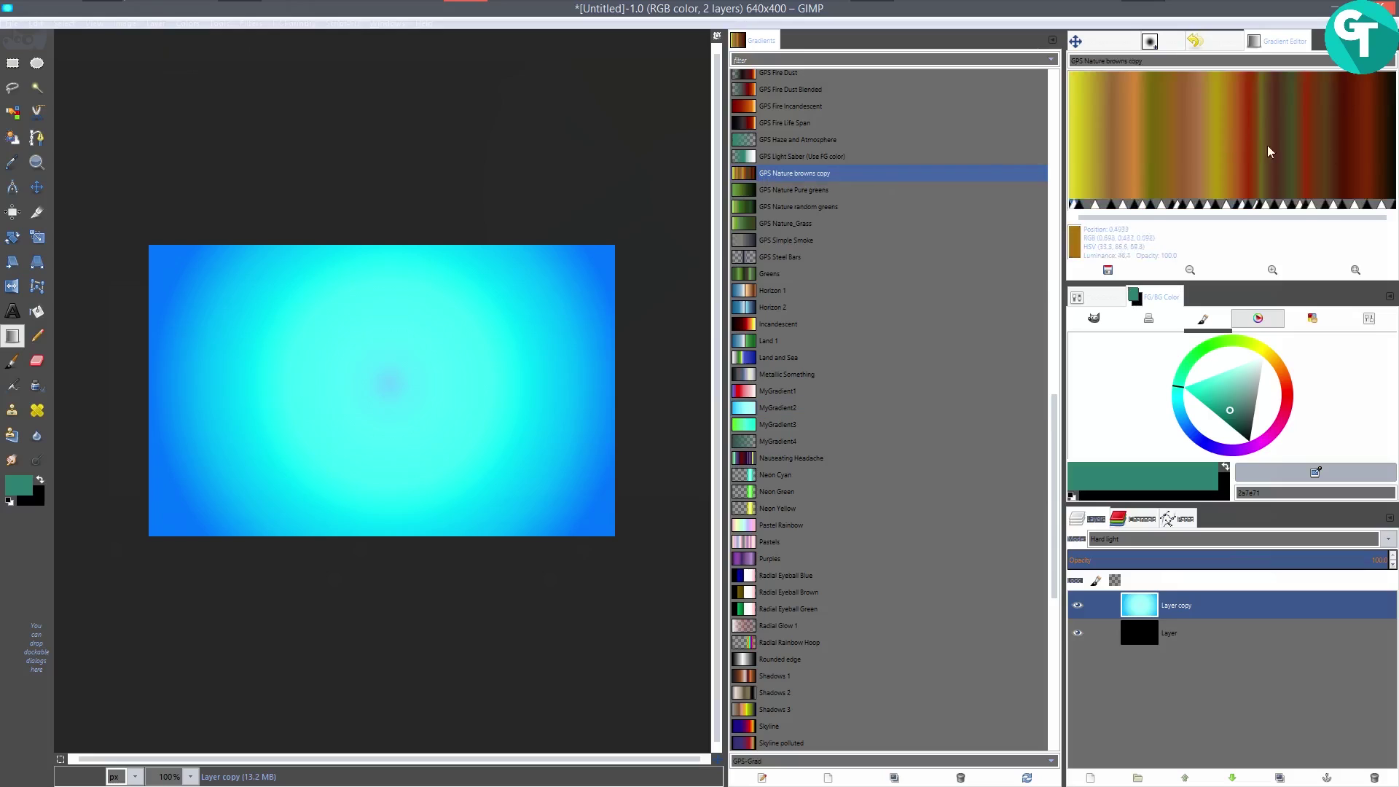
pyautogui.moveTo(361, 427); pyautogui.dragTo(614, 257)
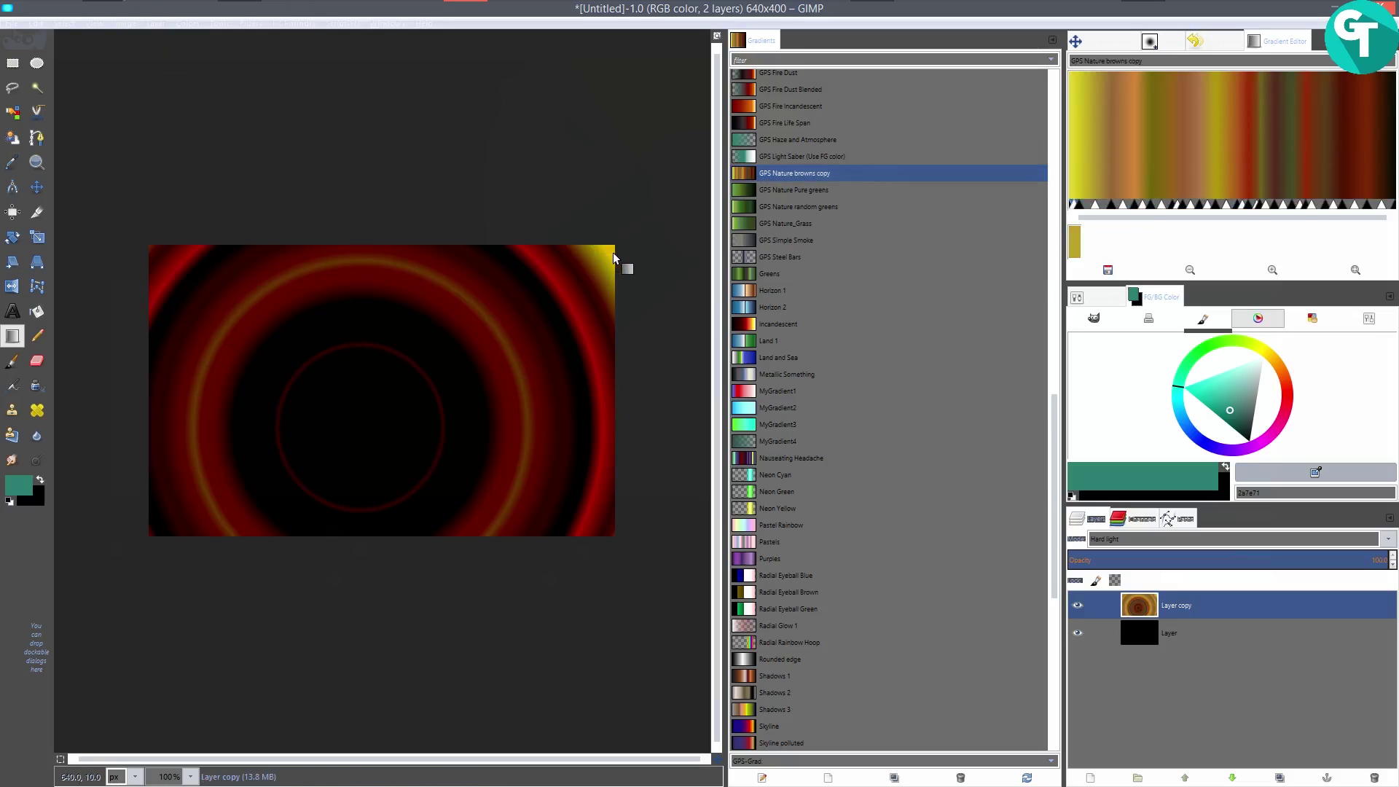
pyautogui.press('-')
pyautogui.press('-')
pyautogui.click(766, 223)
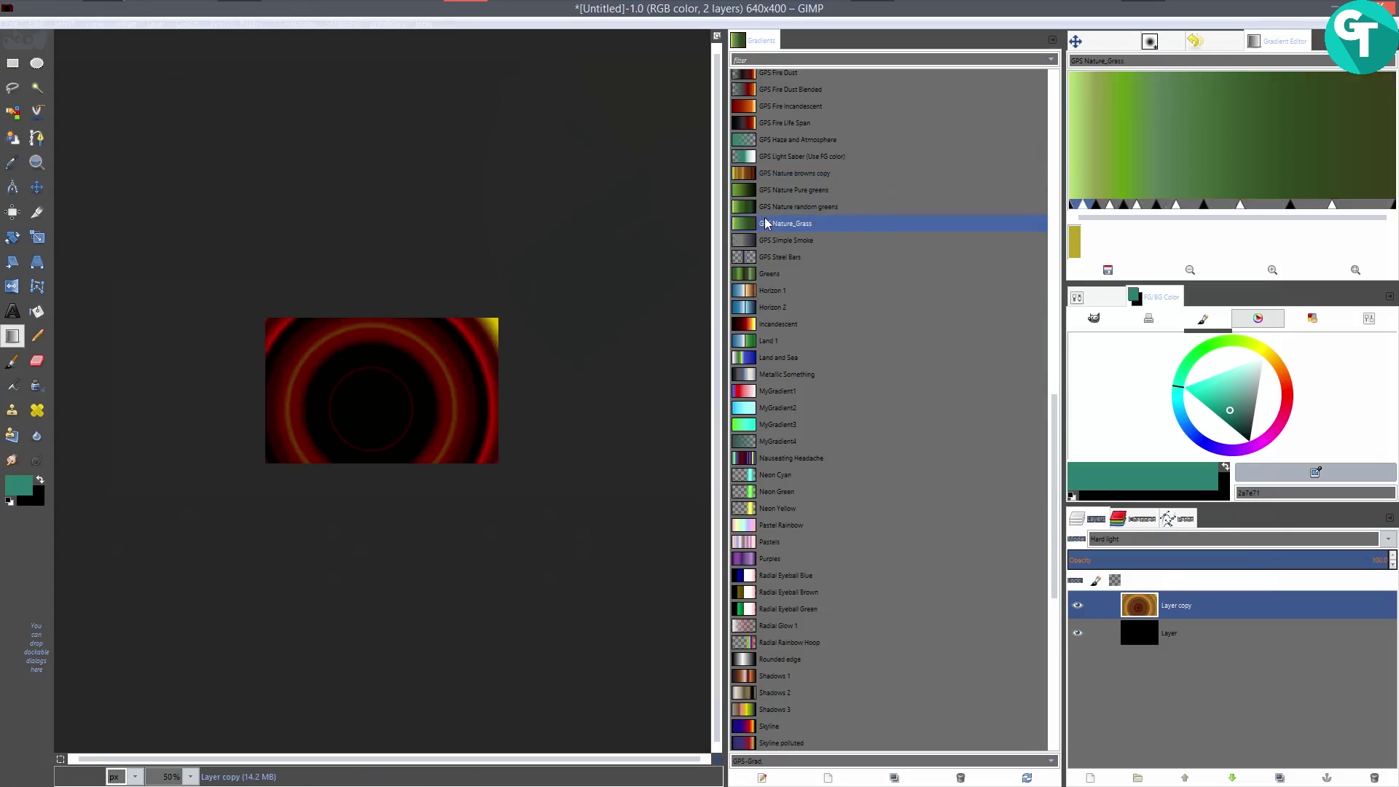
pyautogui.moveTo(382, 414); pyautogui.dragTo(563, 317)
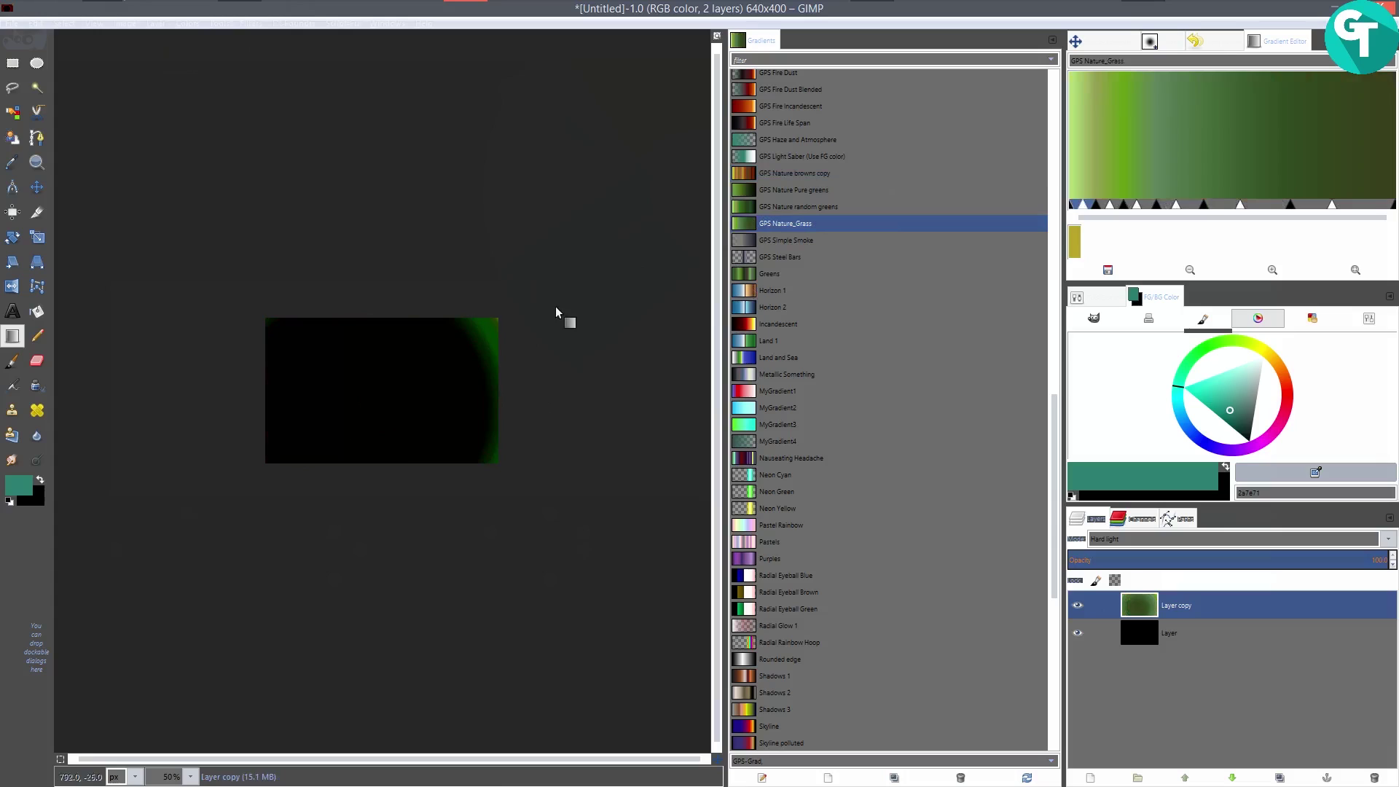
# Fill Layer copy with radial Greens rings and check them at 200% and 100% zoom.
pyautogui.click(771, 274)
pyautogui.moveTo(347, 414); pyautogui.dragTo(408, 391)
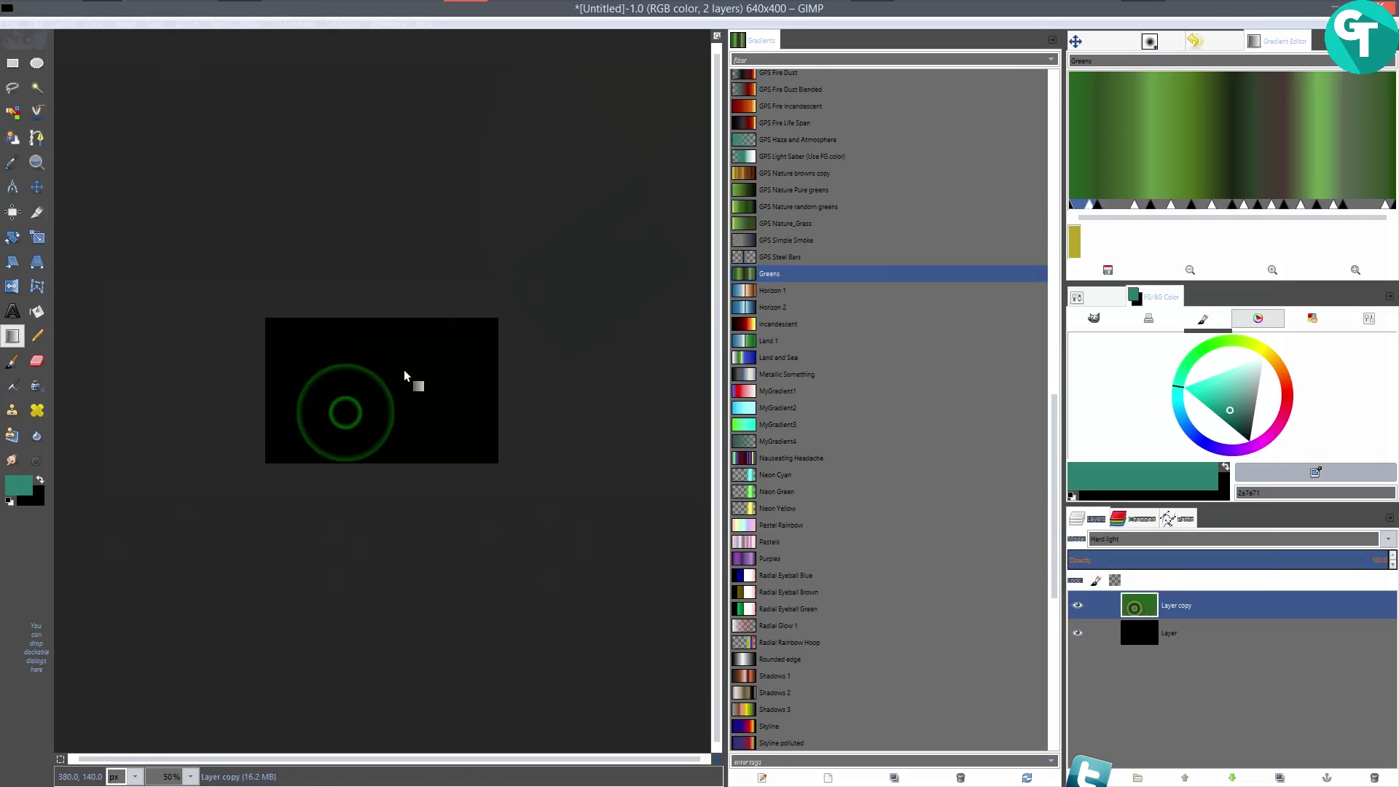
pyautogui.press('2')
pyautogui.press('1')
pyautogui.press('2')
pyautogui.press('1')
pyautogui.click(794, 377)
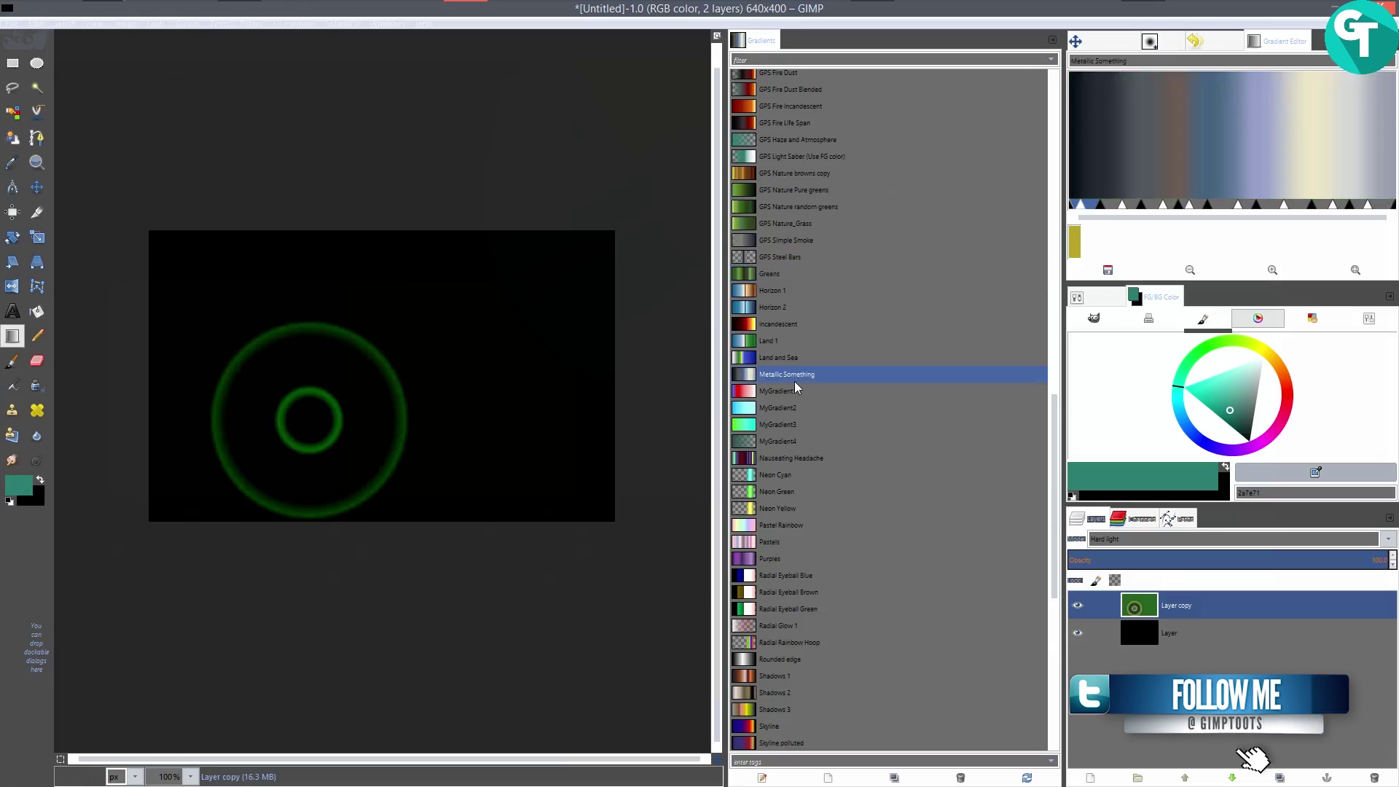